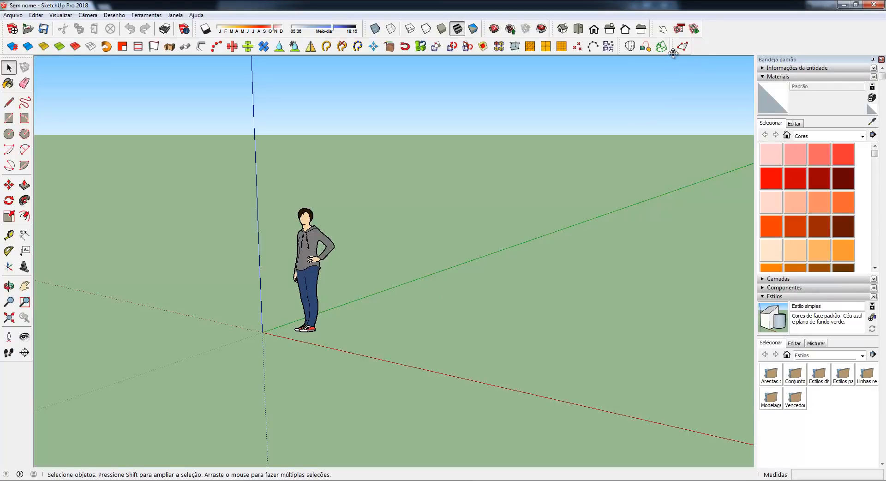
Undock the single-icon vertex editing toolbar into the modelling area and delete the default person figure
left_click_drag(673, 51, 672, 101)
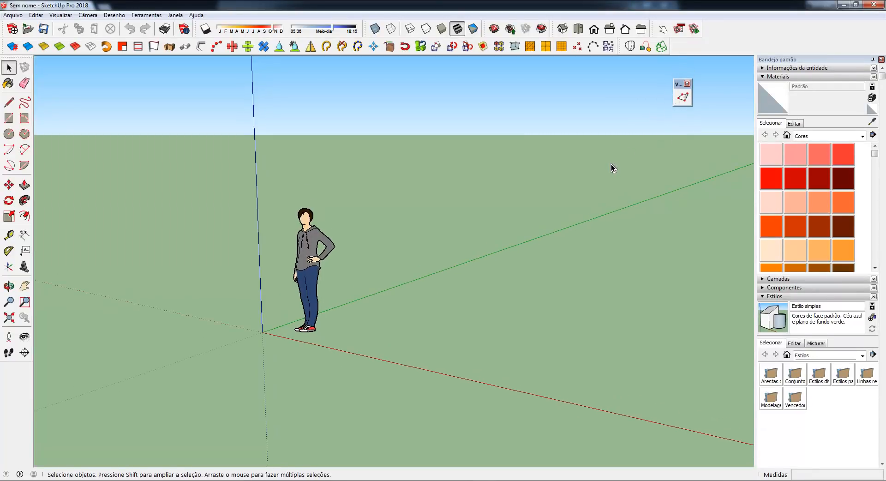
left_click(310, 244)
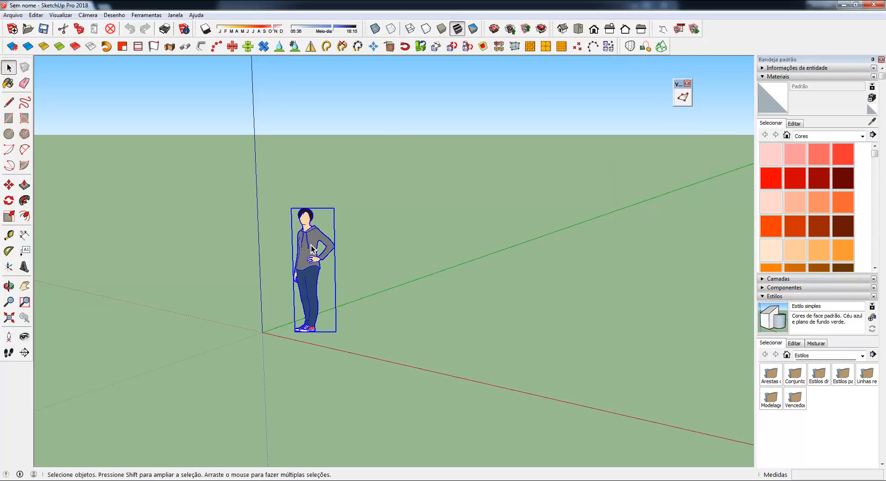
key("Delete")
Draw a 1 m by 1 m square on the ground with its first corner at the origin
key("r")
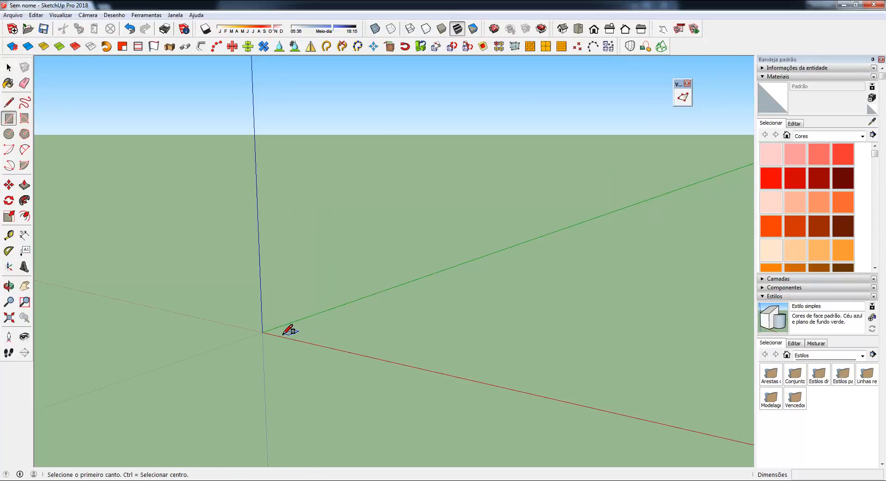
left_click(262, 332)
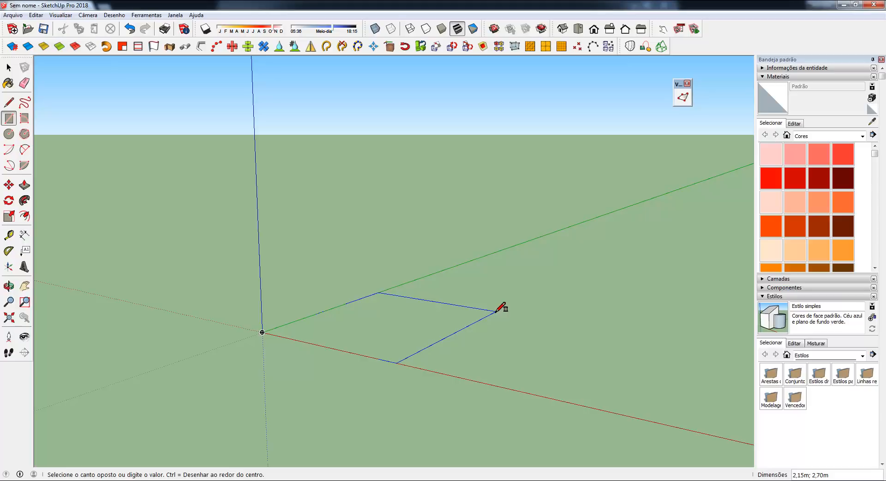
type("1;1")
key("Return")
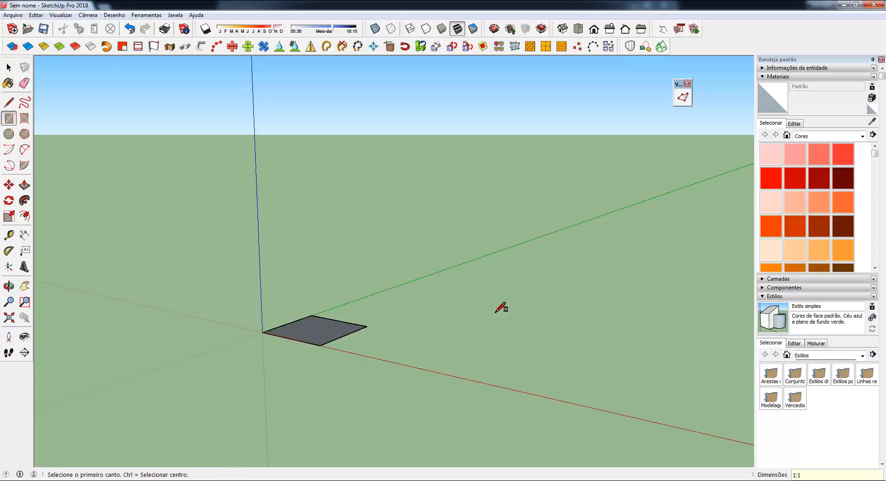
Reverse the square's face so that its front side points up
middle_click_drag(317, 320, 312, 342)
scroll(373, 369, "up", 4)
scroll(402, 372, "up", 2)
middle_click_drag(400, 371, 386, 342, "shift")
middle_click_drag(379, 285, 353, 323, "shift")
scroll(364, 323, "up", 2)
key("space")
left_click(352, 324)
right_click(368, 300)
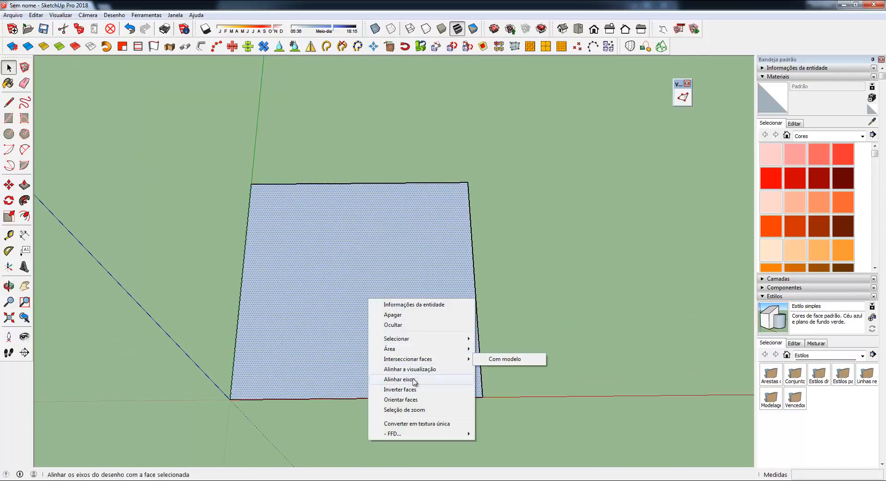
left_click(400, 389)
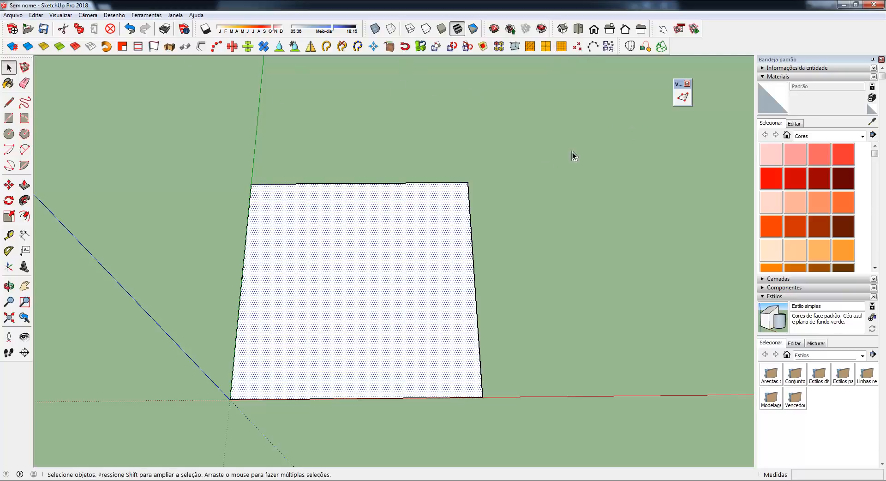
Split the square's face into a grid with SplitUp using 20 divisions and activate vertex editing on the mesh
left_click(568, 47)
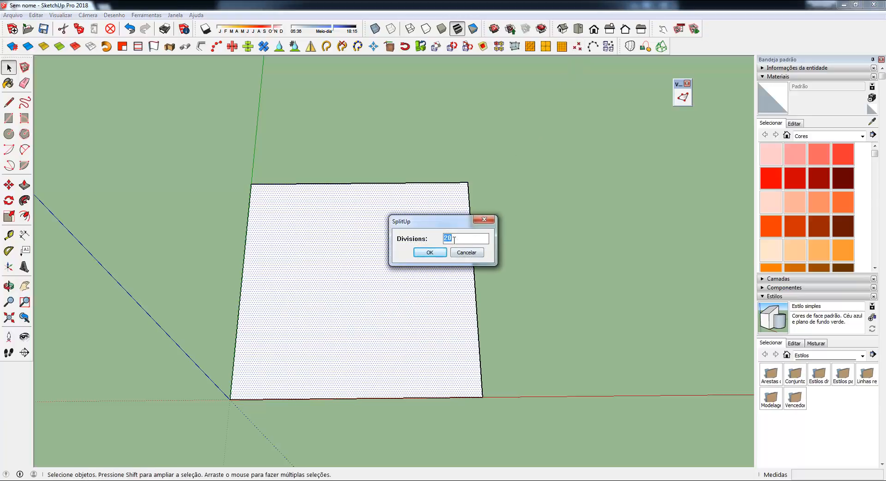
left_click(431, 253)
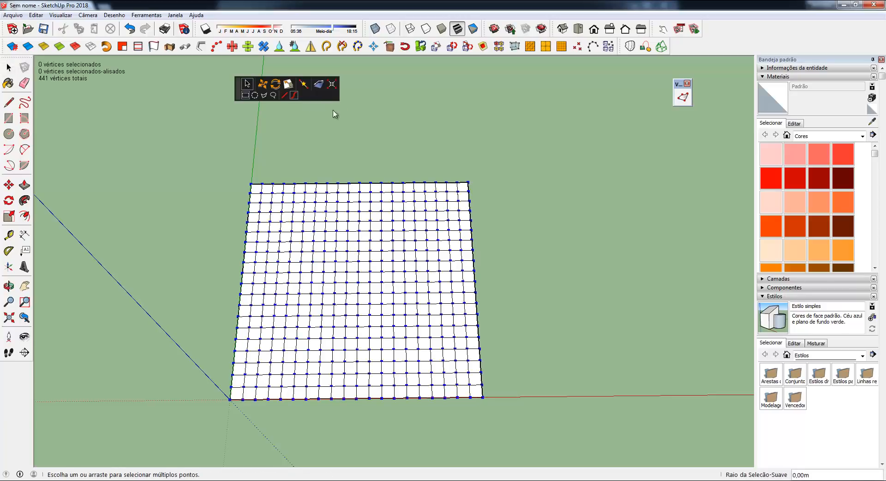
key("space")
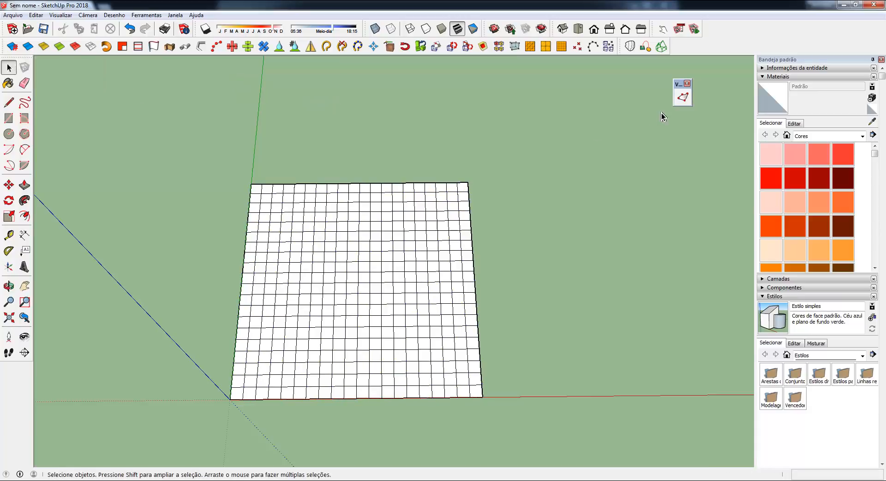
left_click(681, 98)
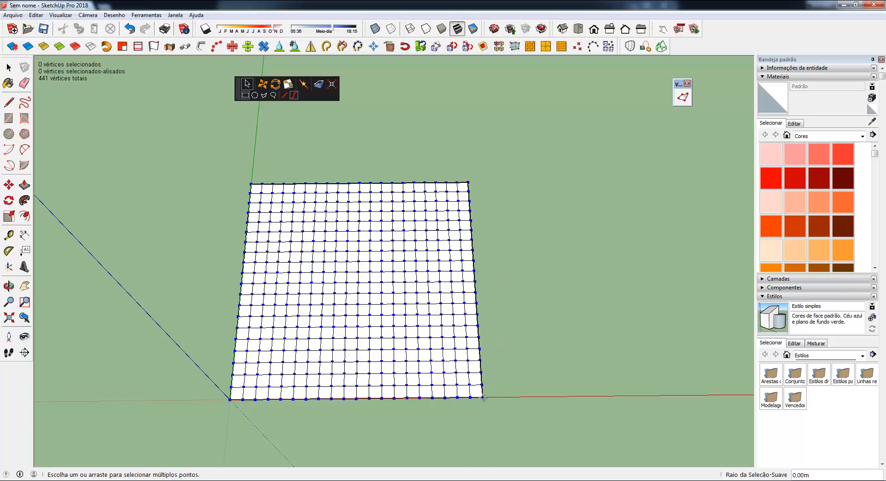
Raise the mesh's corner vertex at the far end of the red-axis edge about 0.11 m along the blue axis
middle_click_drag(484, 386, 443, 207)
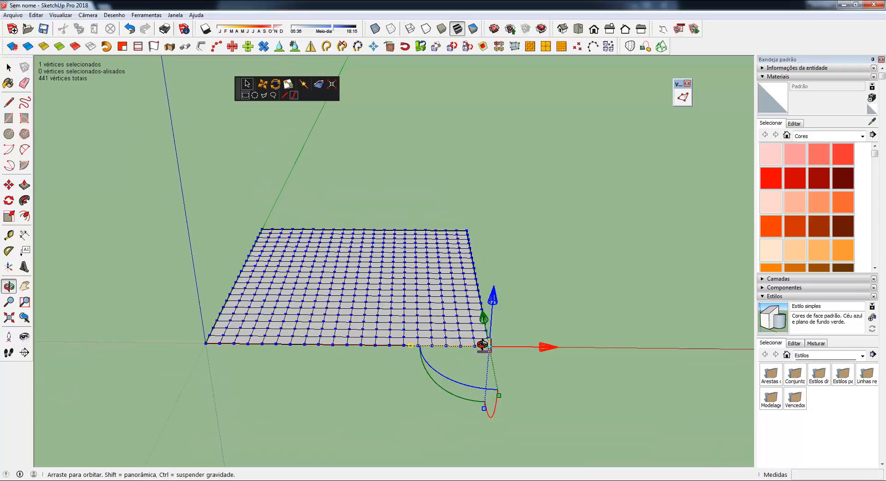
middle_click_drag(485, 341, 533, 339)
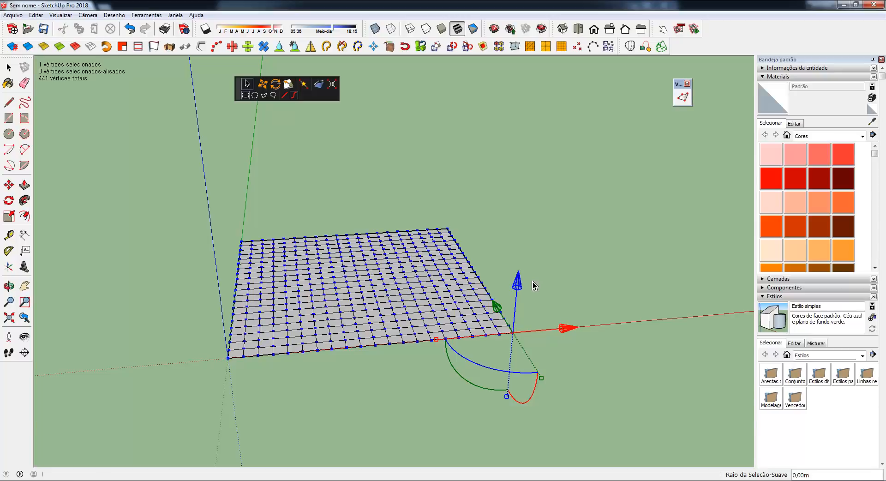
left_click_drag(520, 285, 526, 255)
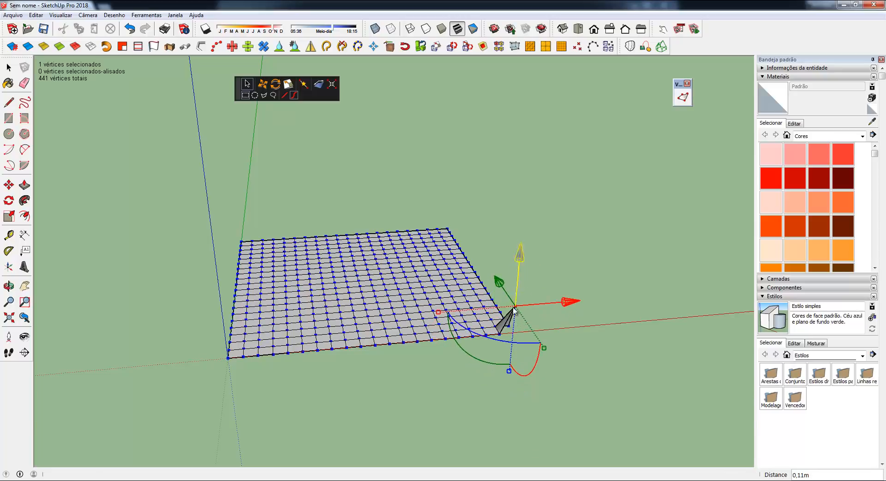
middle_click_drag(514, 307, 534, 371)
mouse_move(468, 342)
middle_mouse_down()
mouse_move(540, 320)
mouse_move(463, 351)
middle_mouse_up()
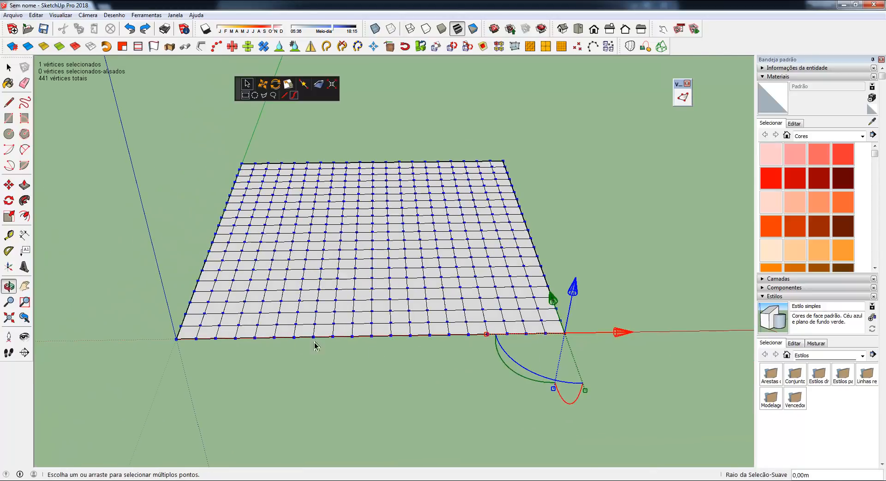
Add the origin corner vertex to the selection and move both red-axis corner vertices up along the blue axis
left_click(176, 338, "shift")
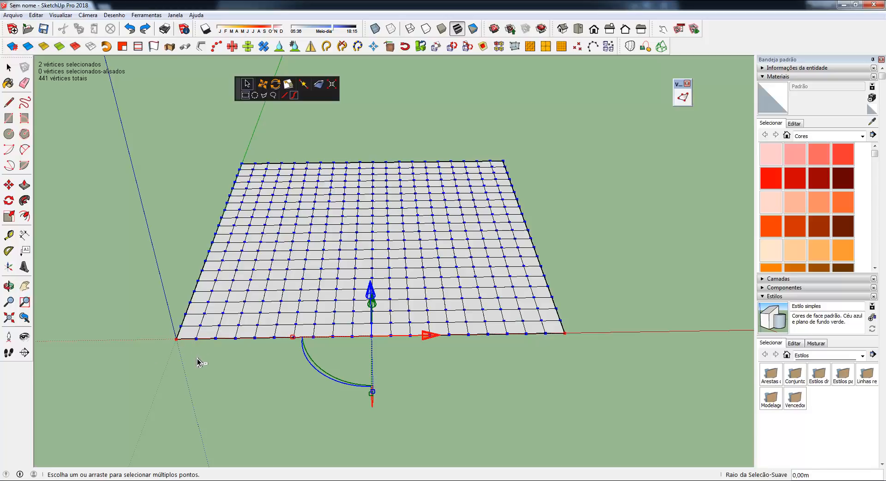
left_click(176, 340, "shift")
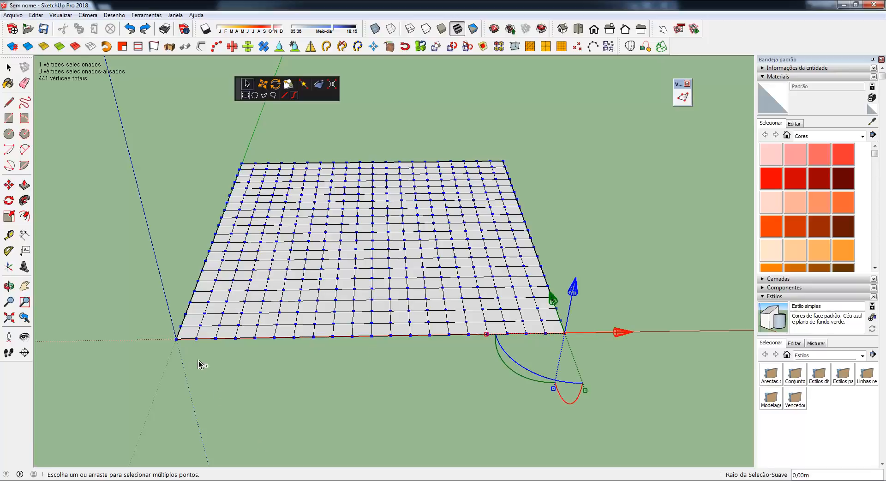
left_click(177, 339, "shift")
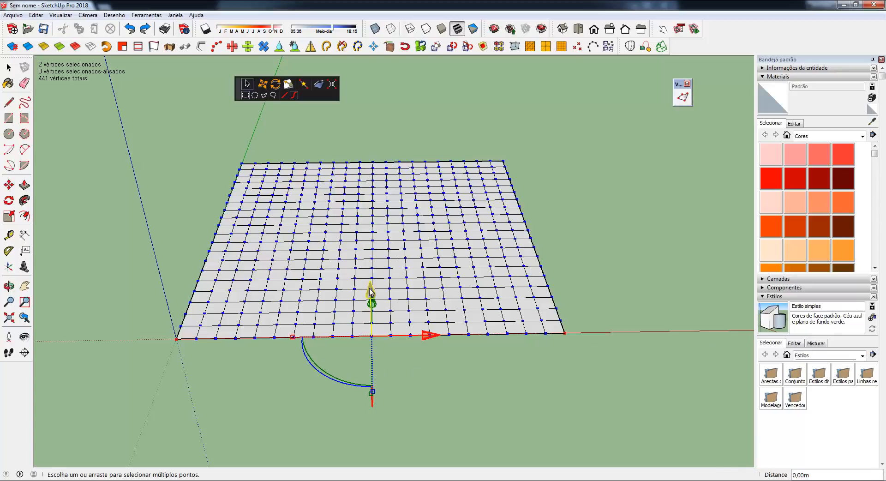
left_click_drag(369, 288, 369, 254)
middle_click_drag(396, 339, 494, 390)
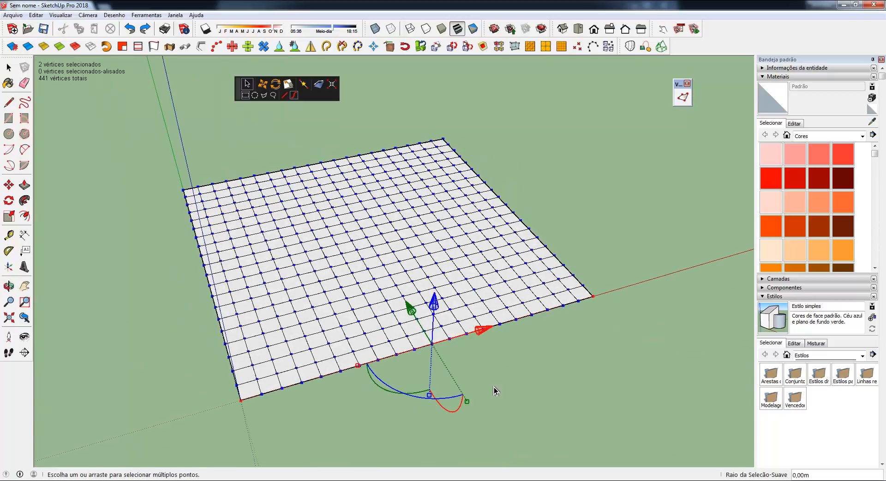
Select only the corner vertex at the far end of the red-axis edge and set the soft-selection radius to 1 m
left_click(593, 297)
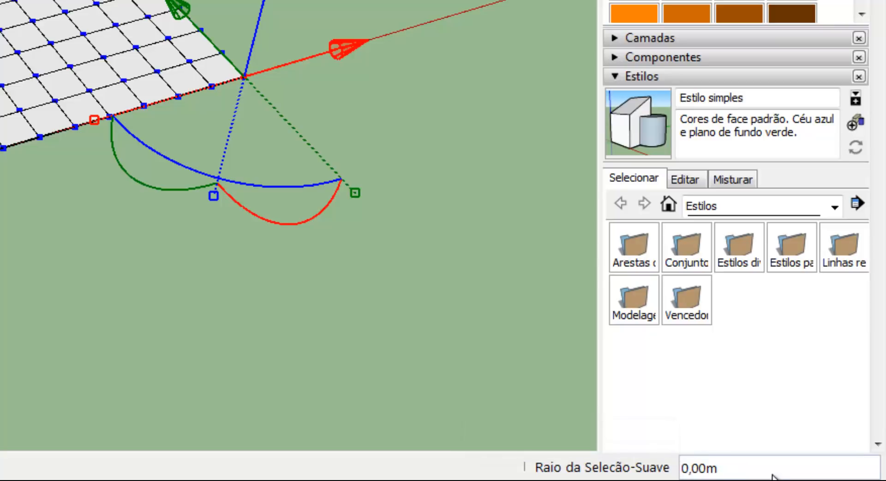
type("1")
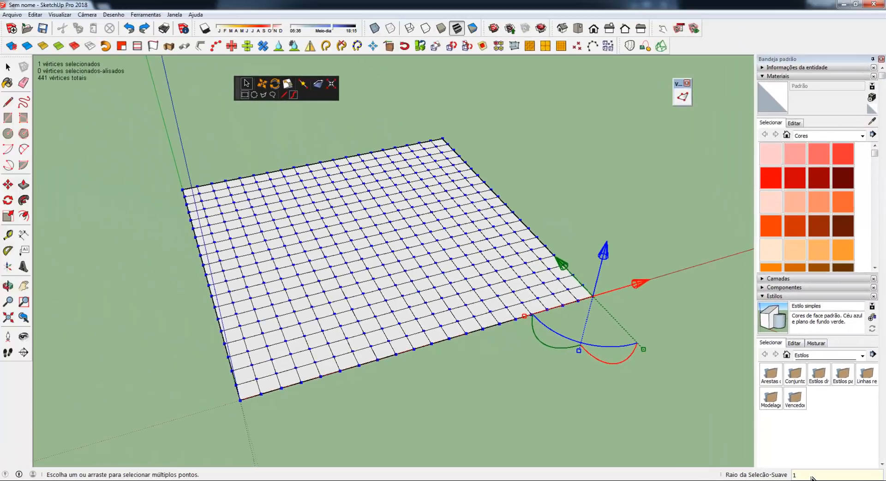
key("Return")
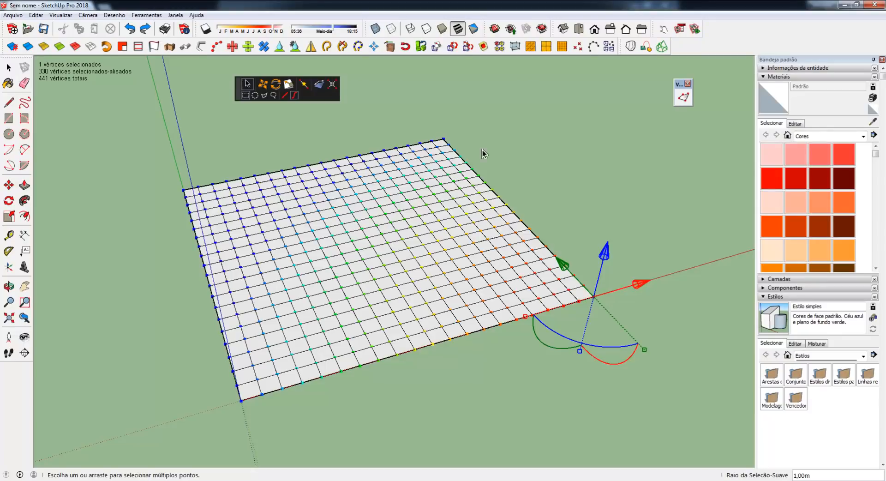
Raise the softly selected corner about 0.26 m along the blue axis and undo the move
left_click_drag(605, 260, 623, 160)
middle_click_drag(446, 249, 572, 338)
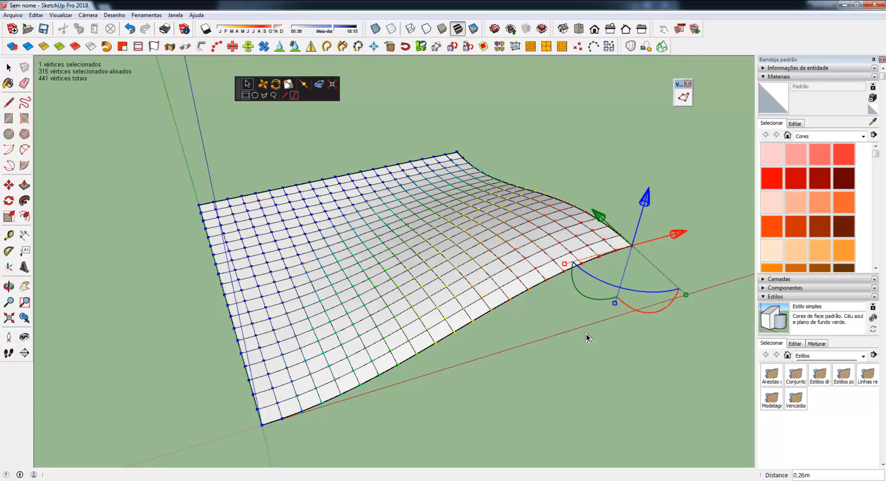
key("ctrl+z")
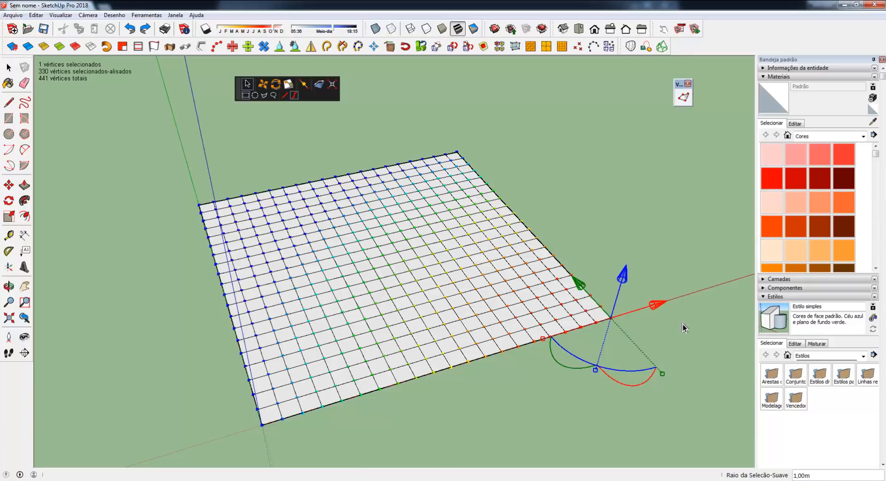
Set the soft-selection radius to 0.5 m and clear the vertex selection
key("Return")
left_click(603, 248)
middle_click_drag(566, 256, 520, 280)
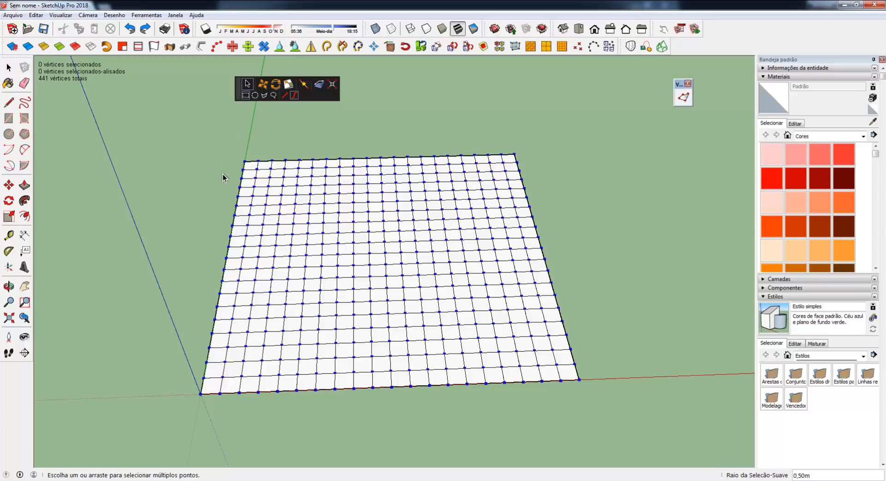
Raise a rectangular selection of vertices around the origin corner about 0.13 m along the blue axis, and undo the move
left_click_drag(167, 284, 354, 434)
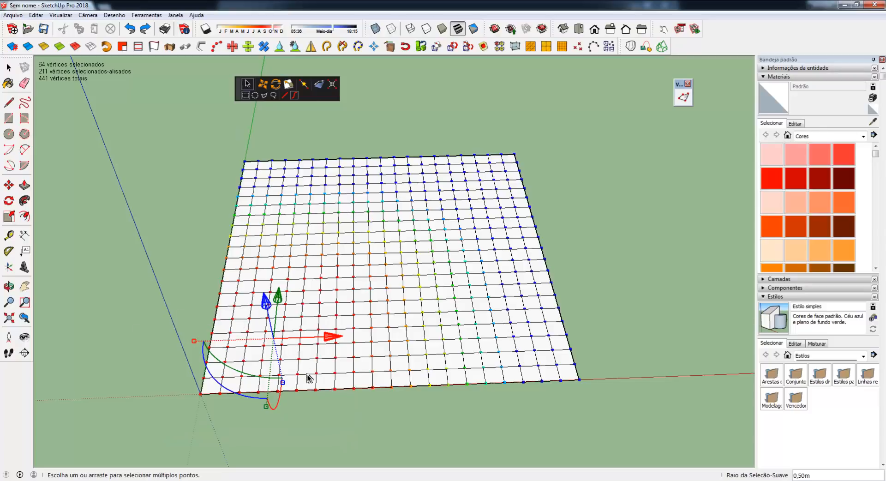
middle_click_drag(308, 378, 254, 268)
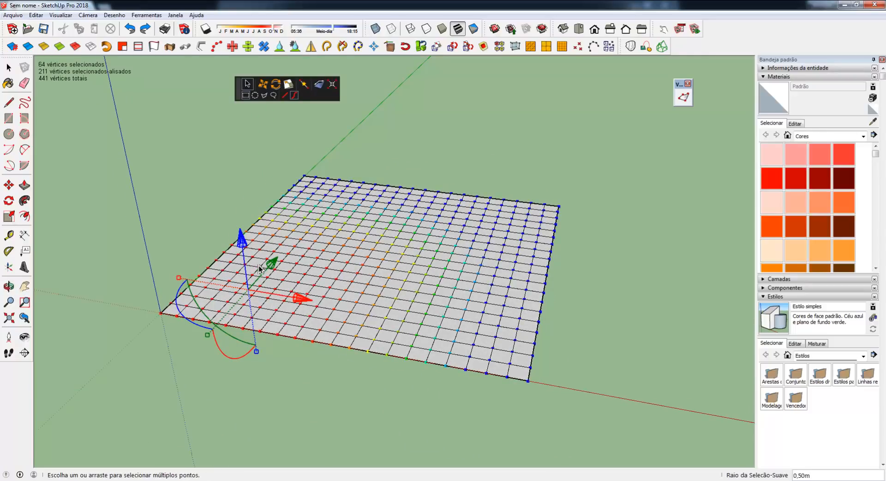
left_click_drag(242, 240, 240, 201)
key("o")
left_click_drag(277, 286, 214, 320)
key("Escape")
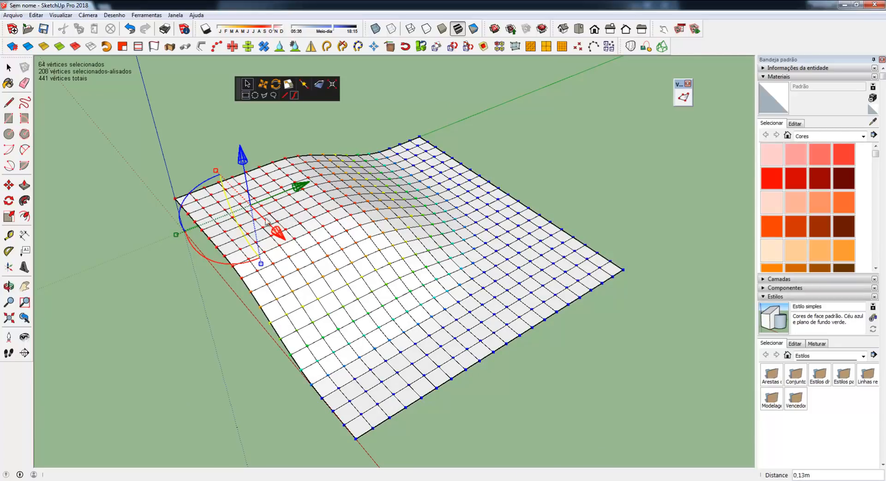
key("o")
left_click_drag(445, 237, 436, 122)
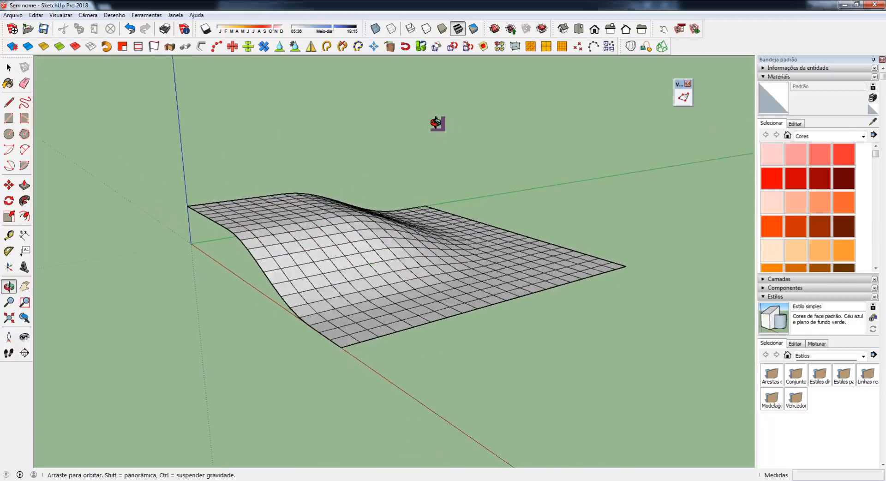
middle_click_drag(436, 123, 277, 189)
middle_click_drag(465, 291, 409, 290)
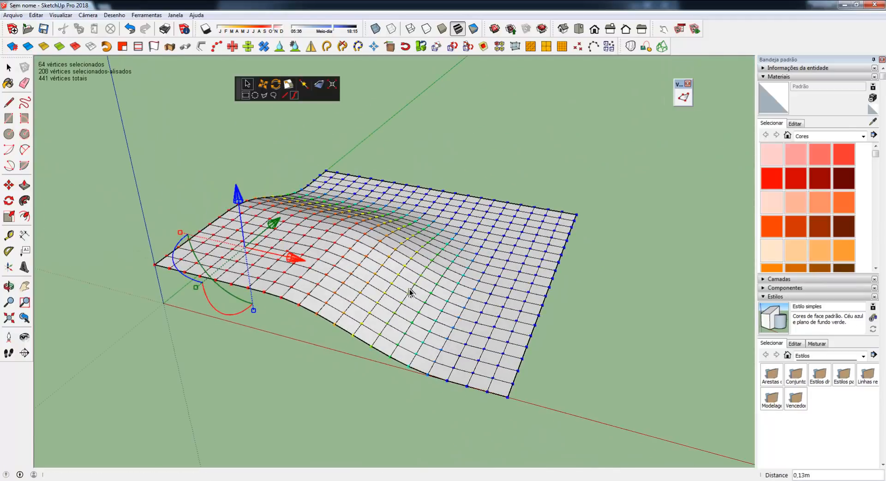
key("ctrl+z")
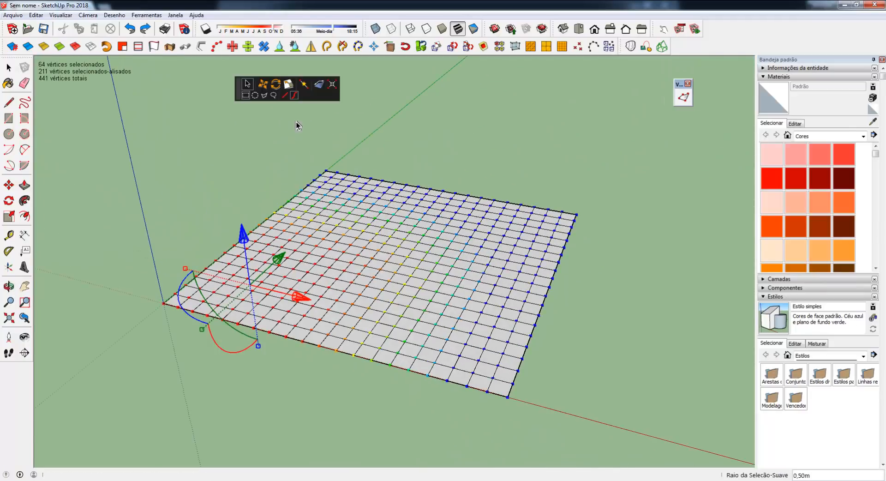
Select the vertices near the origin corner with circular selection and raise them about 0.10 m along the blue axis
left_click(255, 96)
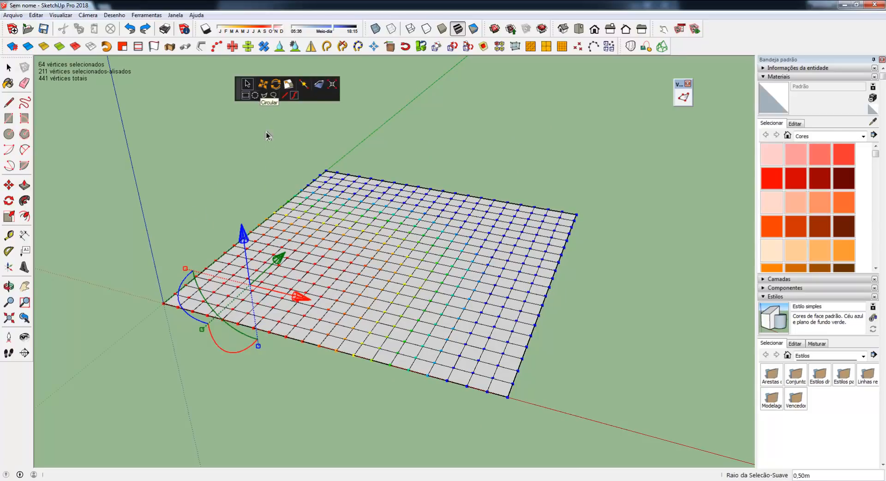
left_click(240, 187)
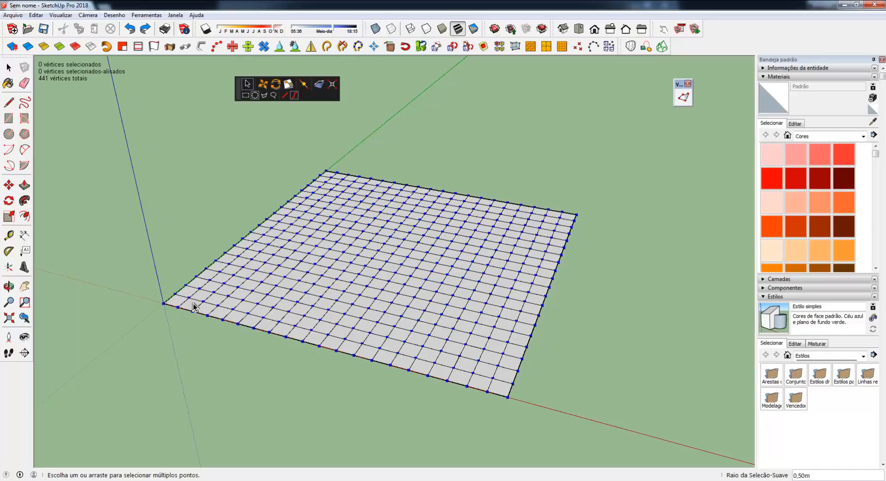
left_click_drag(195, 283, 231, 308)
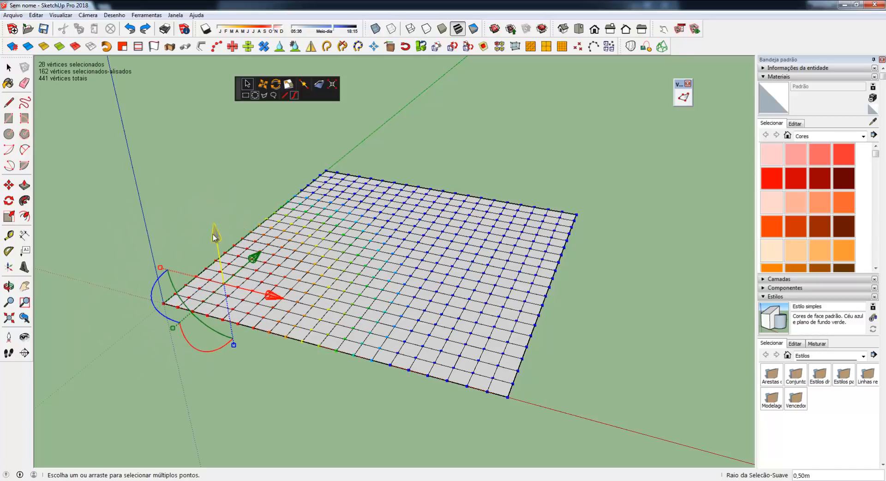
left_click_drag(214, 236, 214, 196)
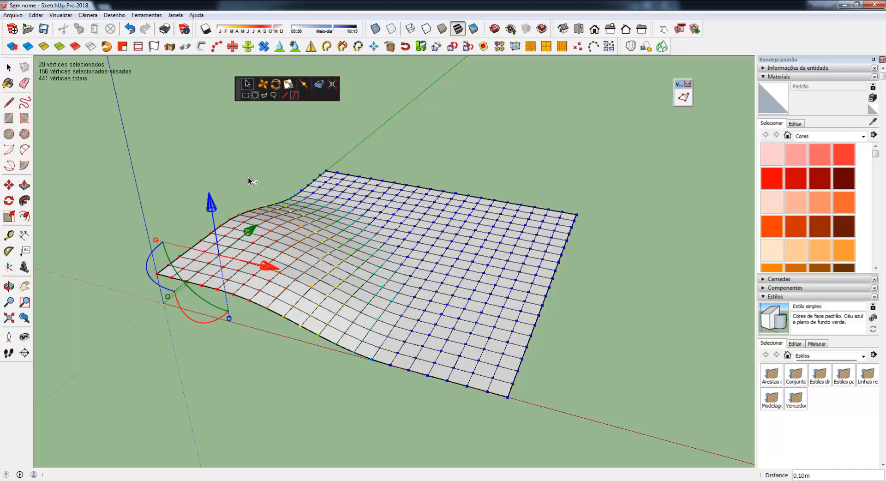
Undo the last raise and select the vertices around the square's corner on the green axis with a polygon selection
key("ctrl+z")
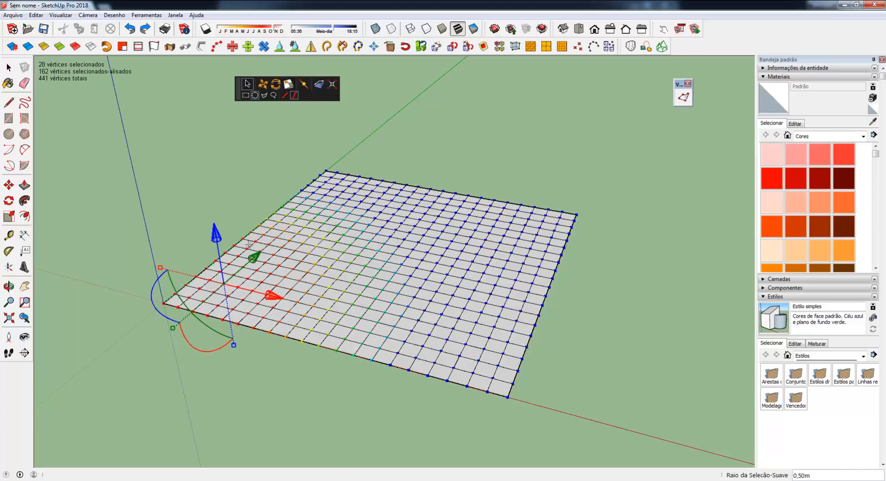
left_click(228, 190)
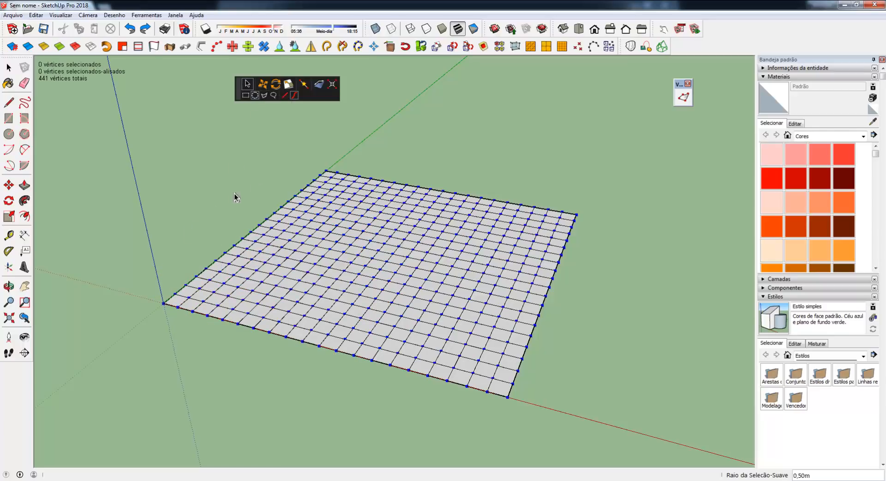
left_click(265, 96)
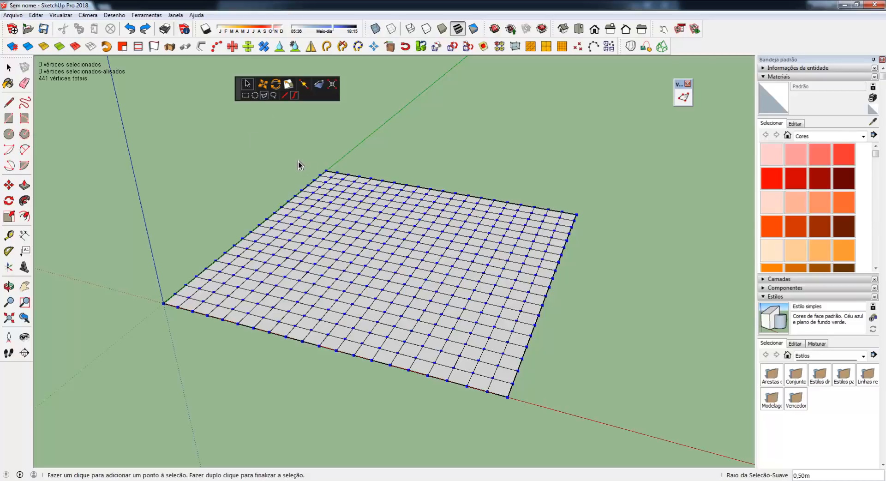
left_click(320, 202)
left_click(364, 195)
double_click(326, 160)
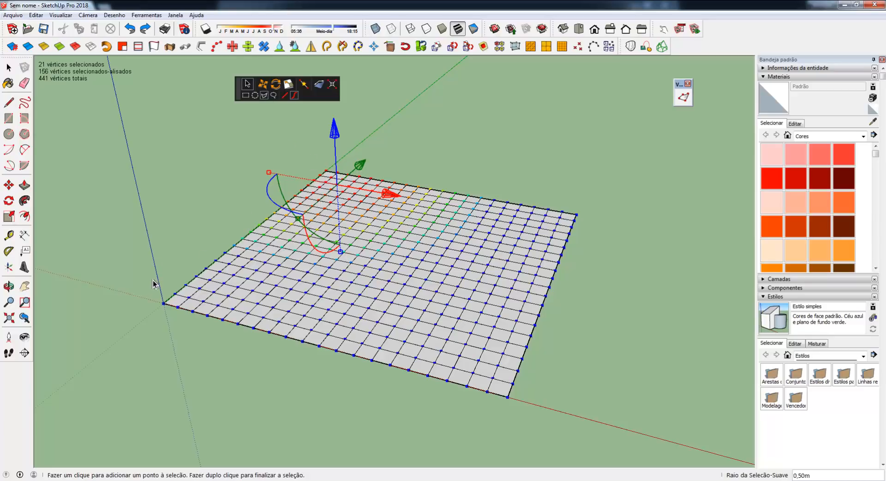
Replace the selection with a four-point polygon selection of the vertices beside the origin corner
left_click(145, 300)
left_click(157, 278)
left_click(268, 291)
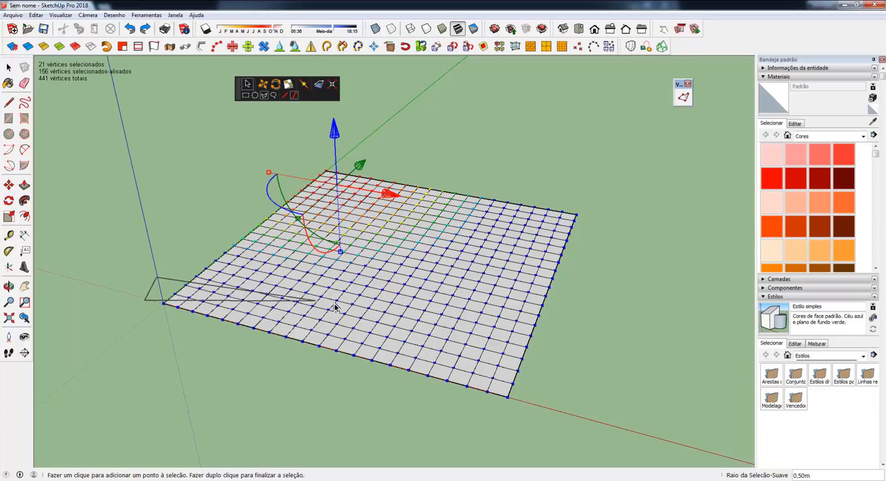
double_click(351, 322)
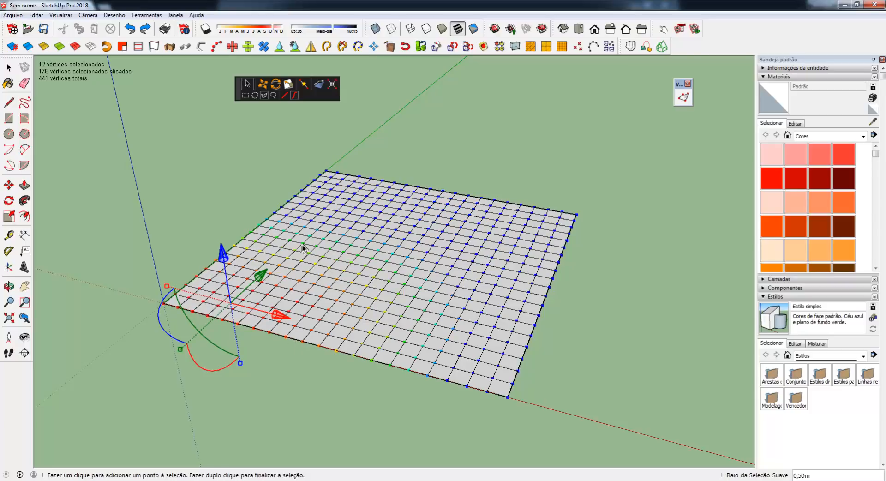
Use lasso selection on the vertices around the corner opposite the origin, and replace it with a lasso around the red-axis corner
left_click(274, 96)
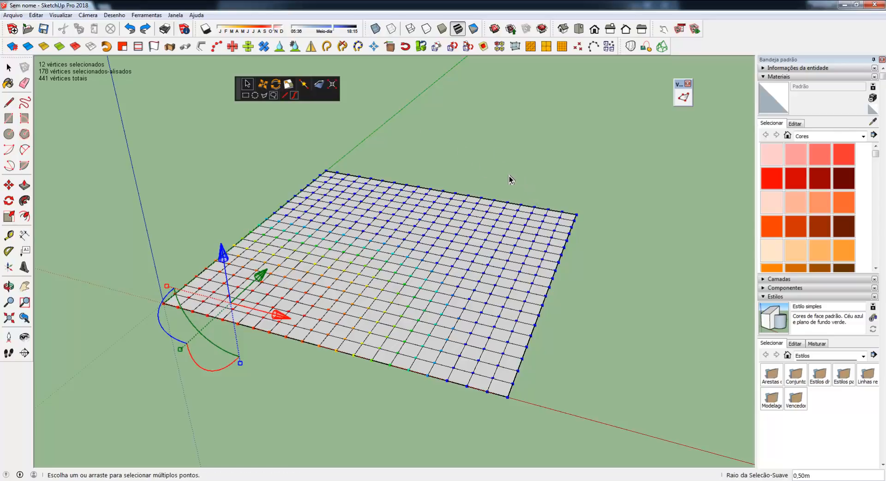
mouse_move(510, 177)
left_mouse_down()
mouse_move(469, 192)
mouse_move(519, 294)
mouse_move(618, 304)
mouse_move(608, 216)
mouse_move(559, 165)
mouse_move(520, 164)
mouse_move(509, 177)
left_mouse_up()
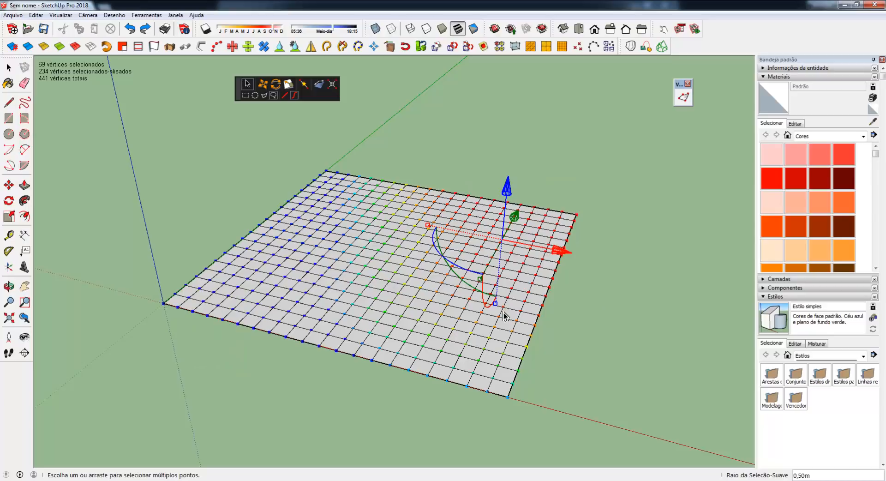
mouse_move(532, 389)
left_mouse_down()
mouse_move(456, 360)
mouse_move(468, 315)
mouse_move(483, 308)
mouse_move(494, 324)
mouse_move(475, 350)
mouse_move(534, 362)
mouse_move(520, 390)
left_mouse_up()
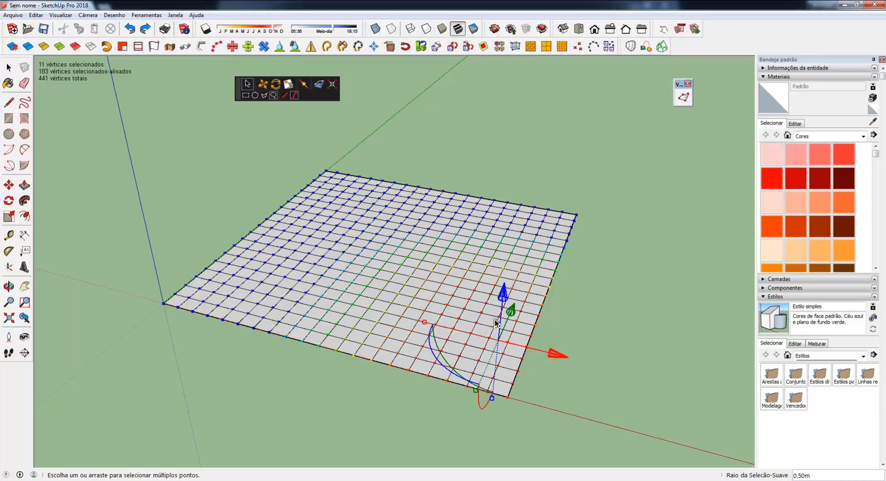
Raise the lasso-selected vertices about 0.13 m along the blue axis, undo the move and clear the selection
left_click_drag(503, 297, 508, 255)
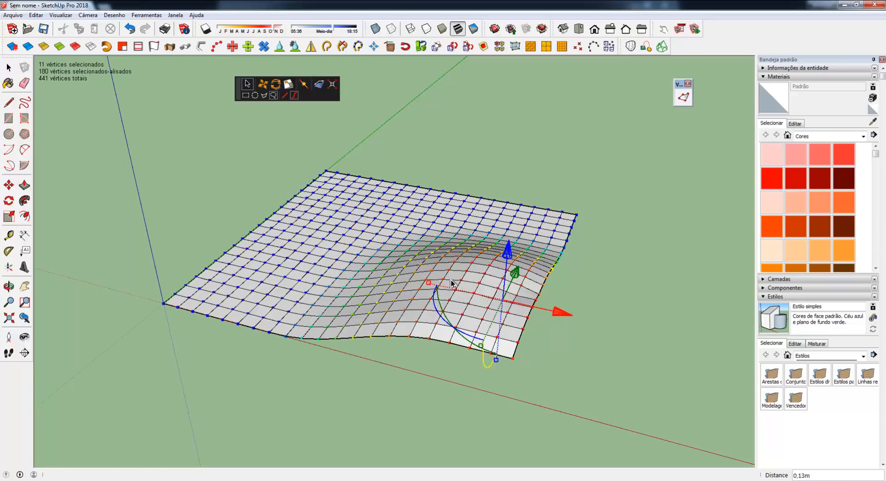
middle_click_drag(512, 344, 403, 269)
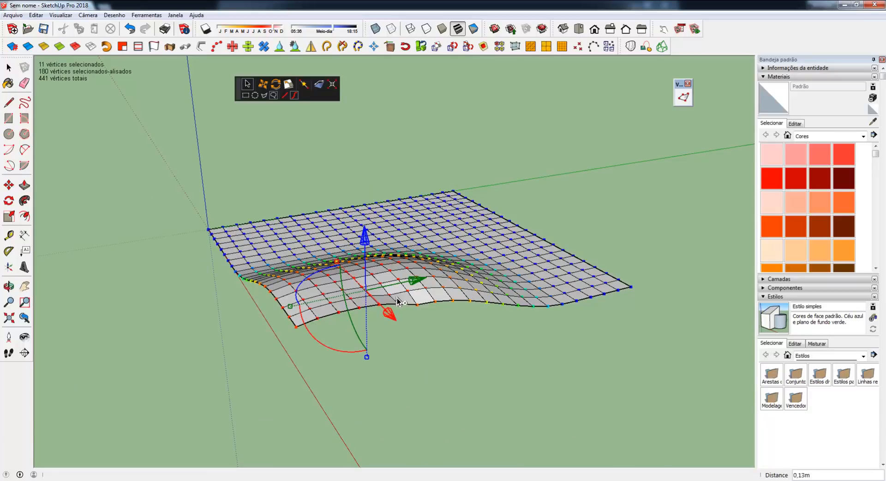
key("ctrl+z")
middle_click_drag(397, 298, 604, 361)
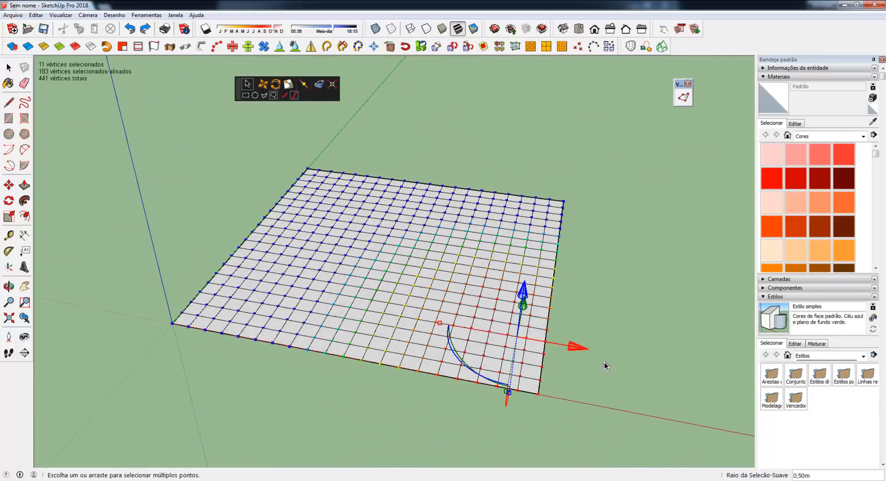
left_click(609, 317)
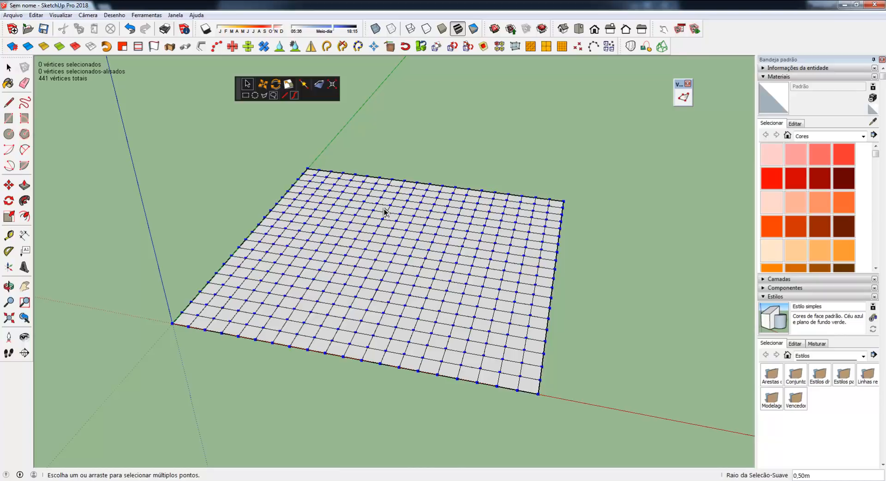
Switch the soft selection to linear falloff and raise the square's red-axis corner vertex about 0.25 m along the blue axis
left_click(285, 96)
left_click(538, 393)
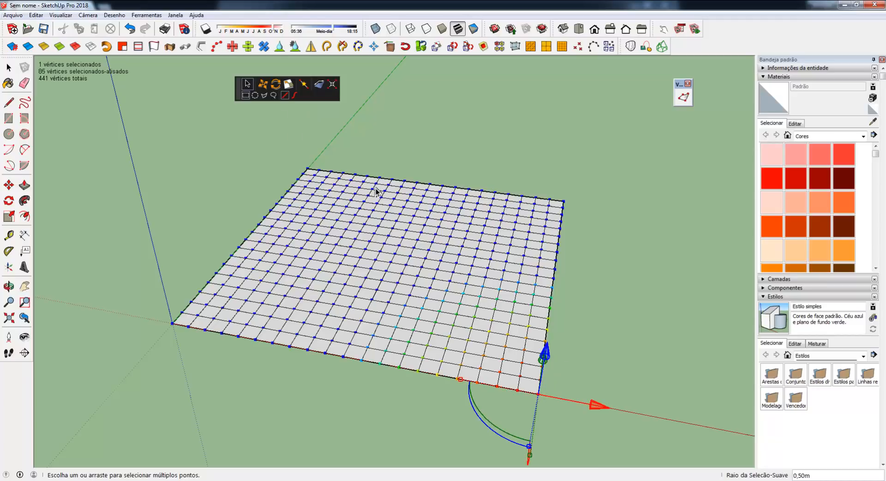
left_click_drag(546, 359, 561, 263)
middle_click_drag(464, 294, 558, 234)
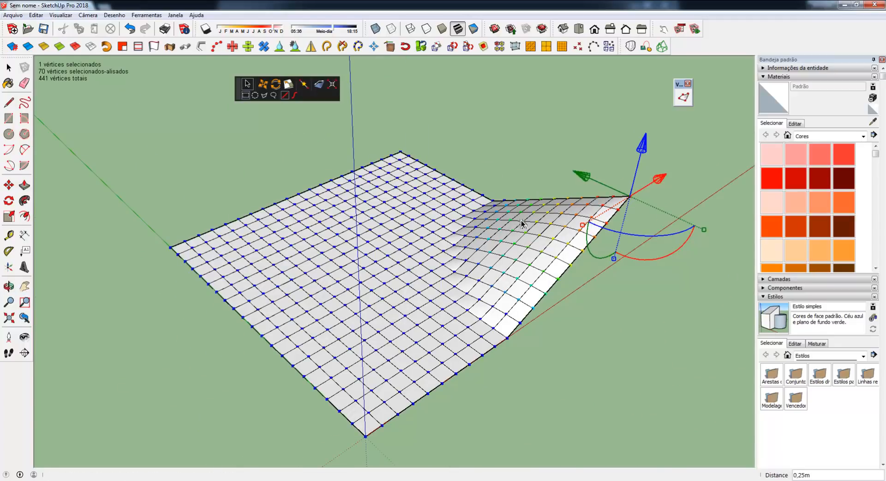
Switch back to smooth falloff and raise the square's green-axis corner vertex about 0.25 m along the blue axis
left_click(171, 248)
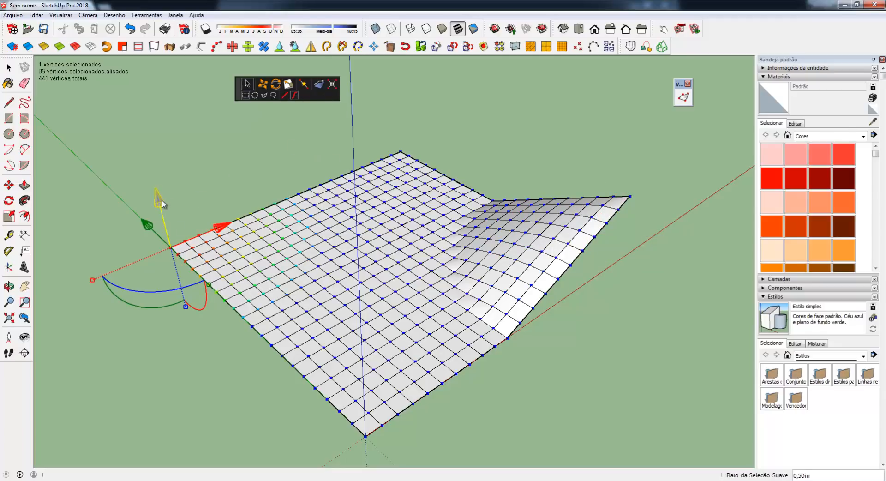
left_click_drag(161, 203, 158, 123)
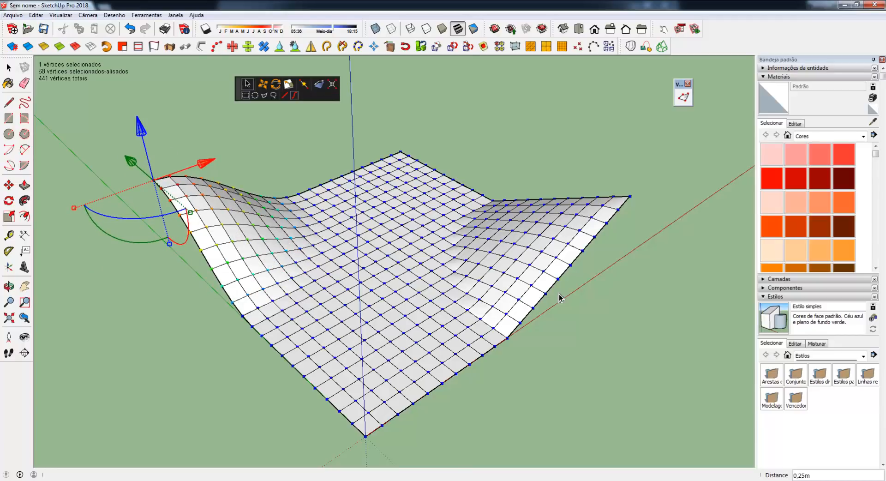
middle_click_drag(493, 303, 296, 249)
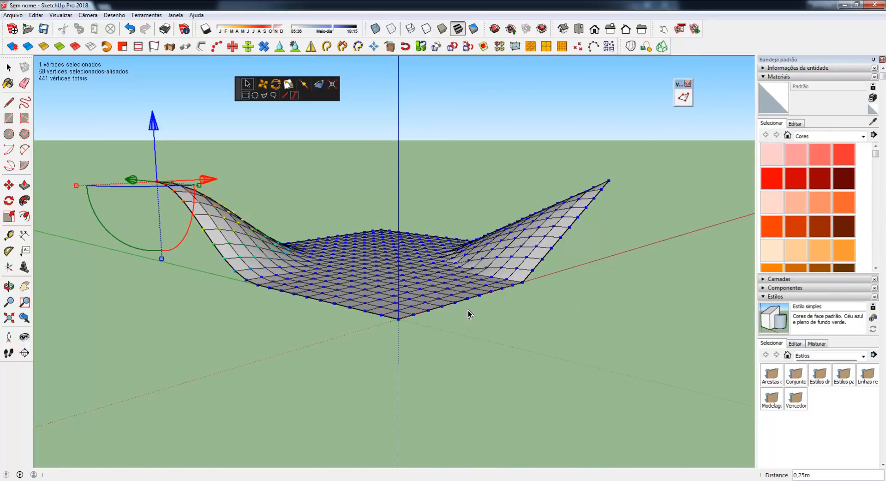
middle_click_drag(468, 314, 419, 368)
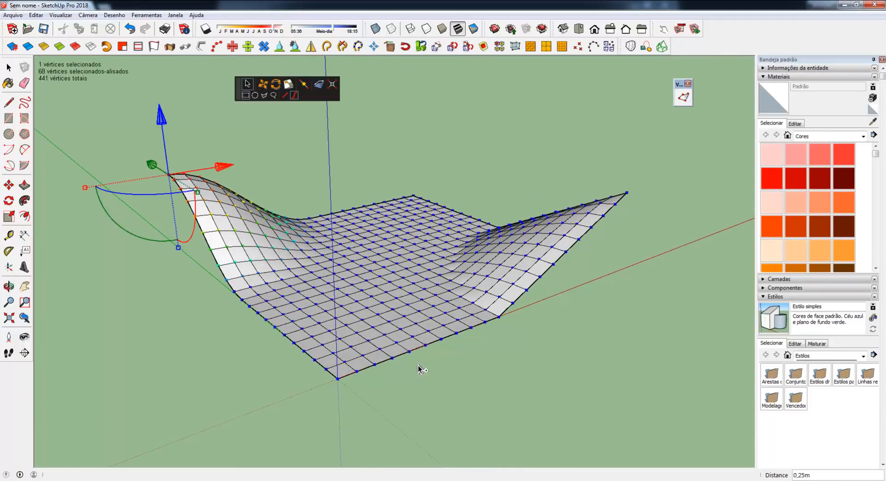
Undo both corner raises to flatten the square and clear the vertex selection
key("ctrl+z")
key("ctrl+z")
middle_click_drag(435, 340, 372, 234)
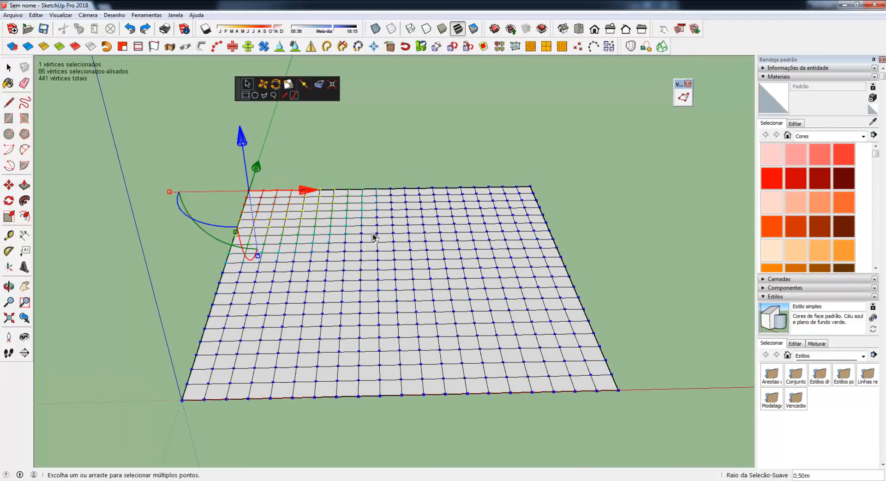
left_click(359, 172)
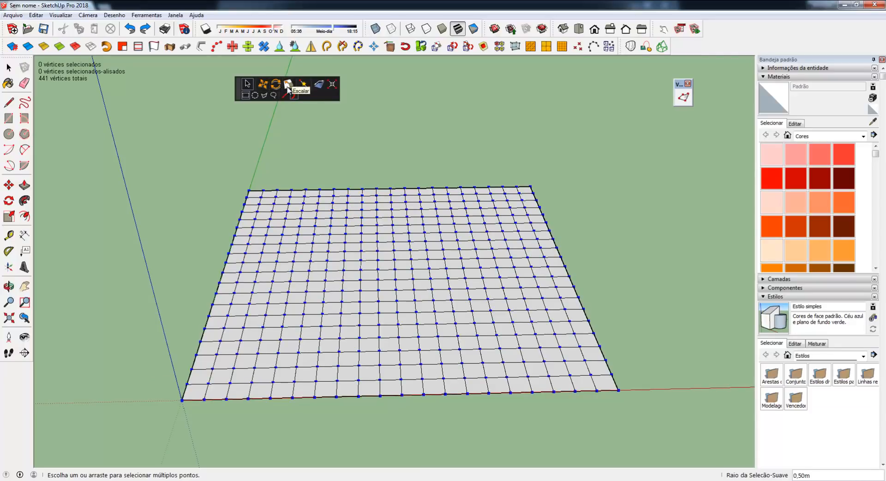
Select the vertex rows along the red-axis edge with a rectangle and move them up about 0.28 m along the blue axis
middle_click_drag(151, 336, 162, 378)
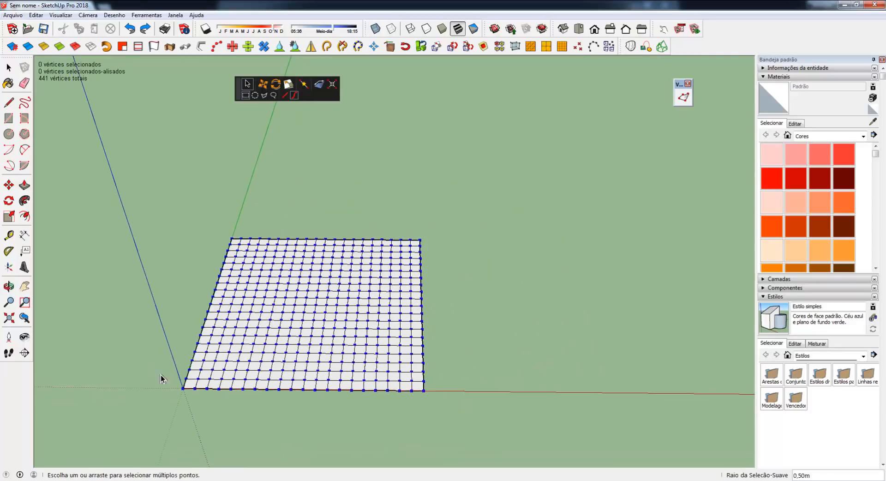
left_click_drag(158, 370, 442, 399)
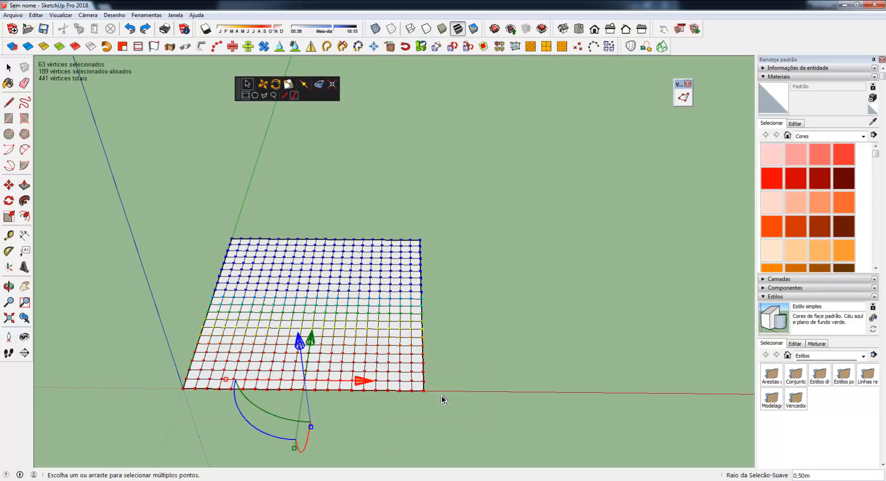
left_click(261, 85)
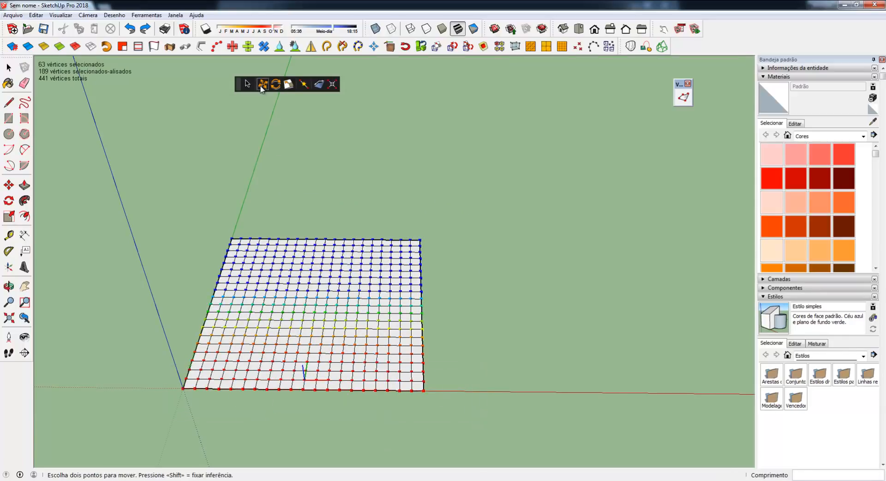
left_click(303, 373)
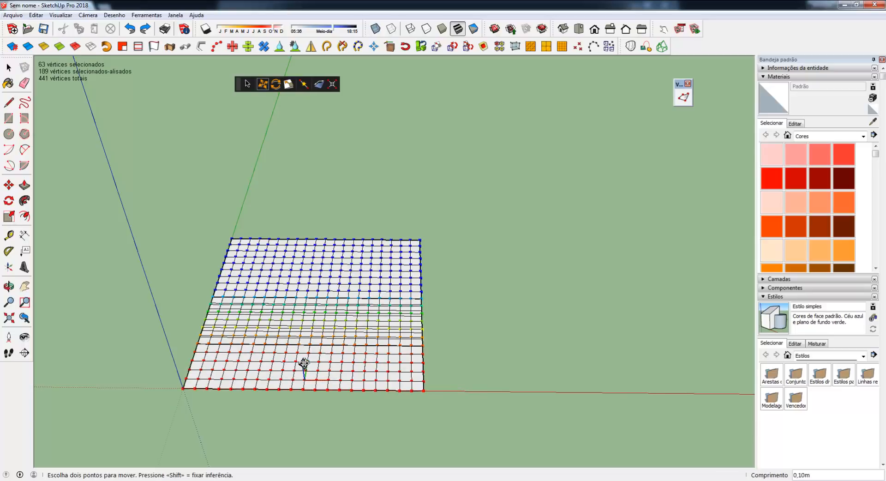
middle_click_drag(303, 363, 485, 291)
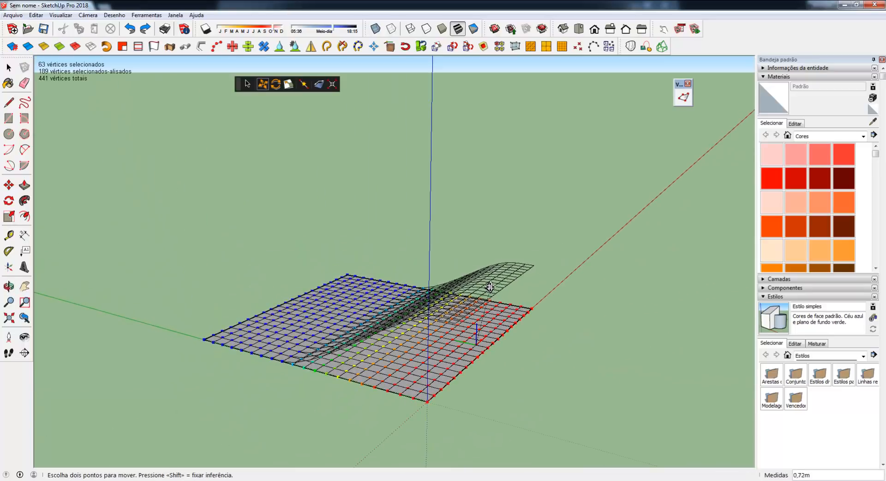
left_click(473, 276)
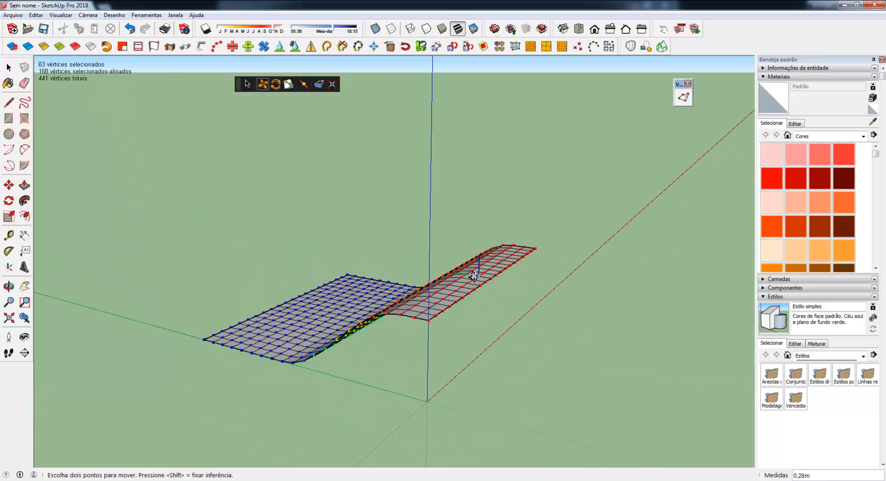
middle_click_drag(474, 276, 492, 253)
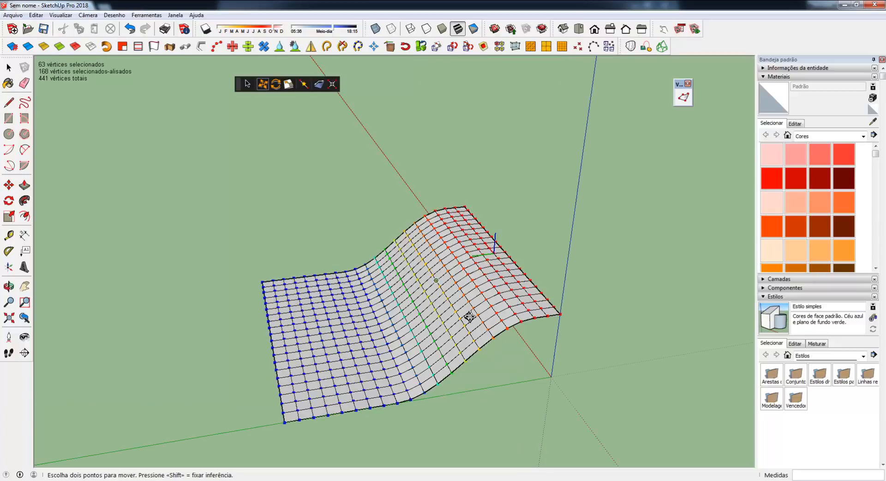
middle_click_drag(469, 316, 468, 231)
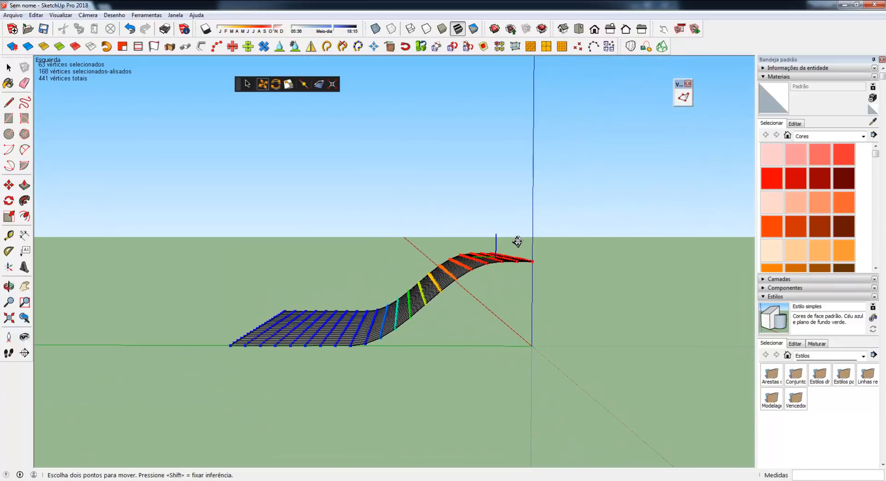
middle_click_drag(341, 343, 431, 311)
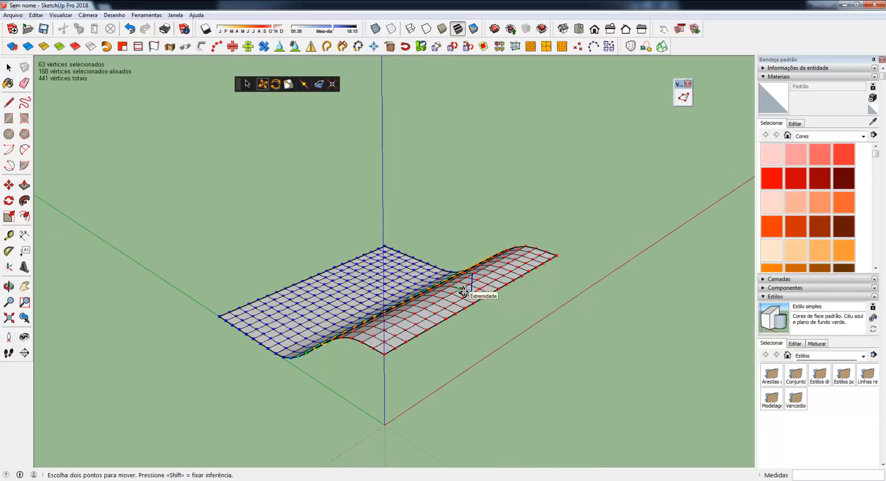
Try to rotate the raised vertex rows about their centre in the horizontal plane
left_click(276, 84)
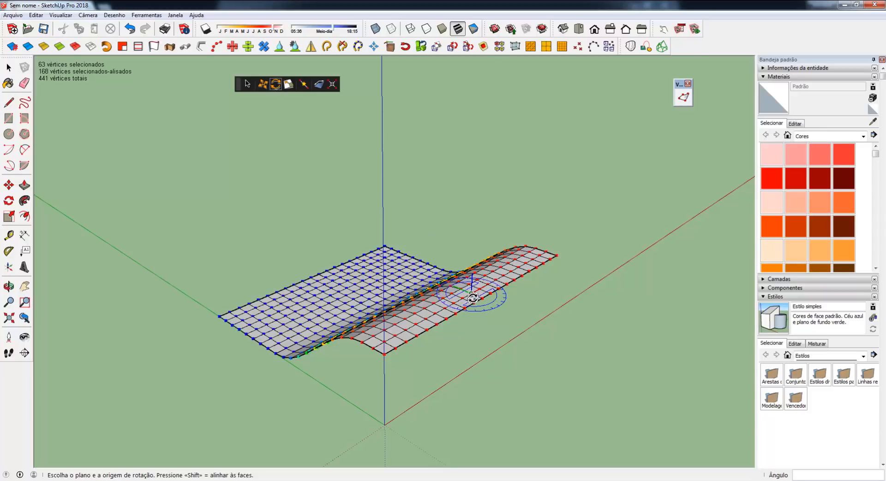
left_click(438, 312)
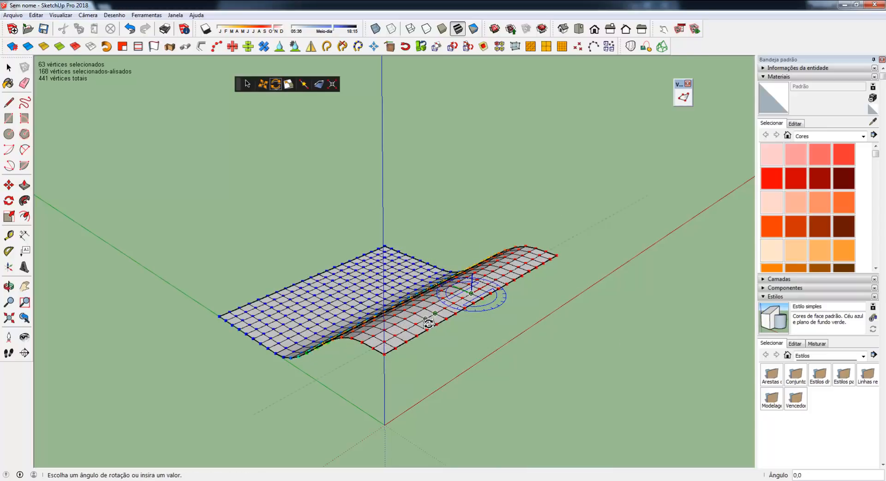
left_click(435, 340)
Rotate the four selected mid-edge vertices about the green axis, pivoting on the raised edge's corner at its red-axis end
middle_click_drag(435, 340, 441, 302)
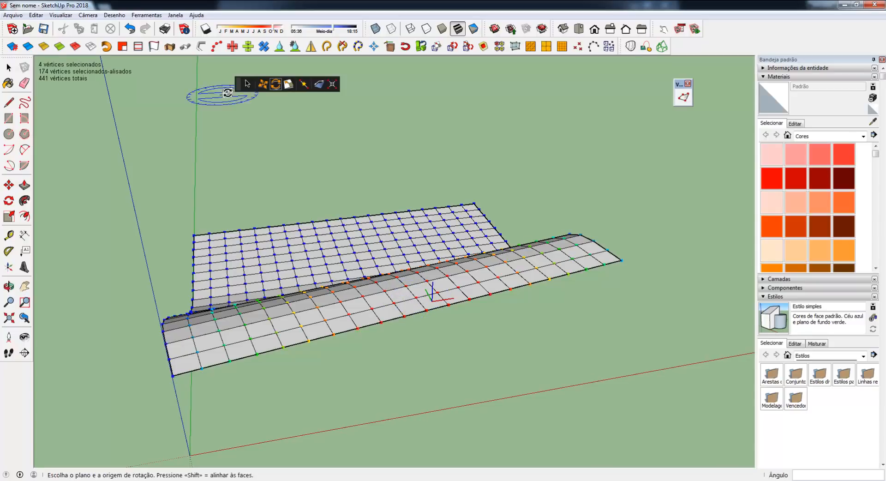
left_click(430, 291)
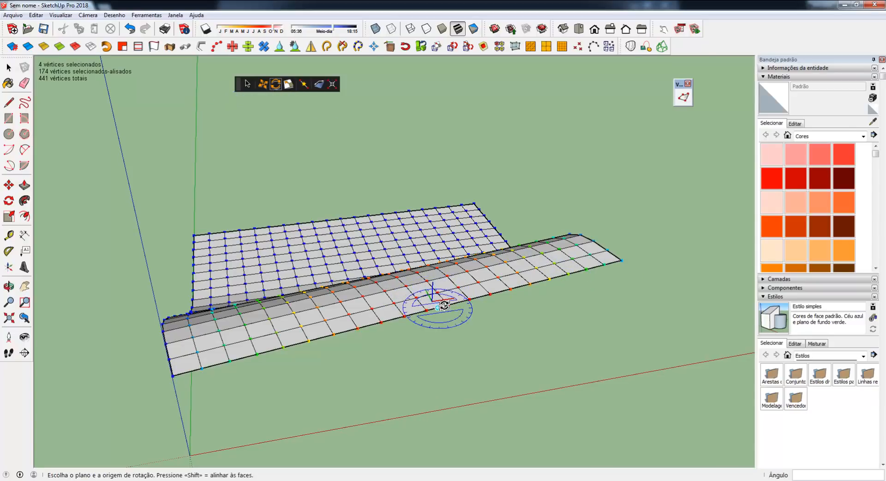
left_click(621, 259)
left_click(658, 254)
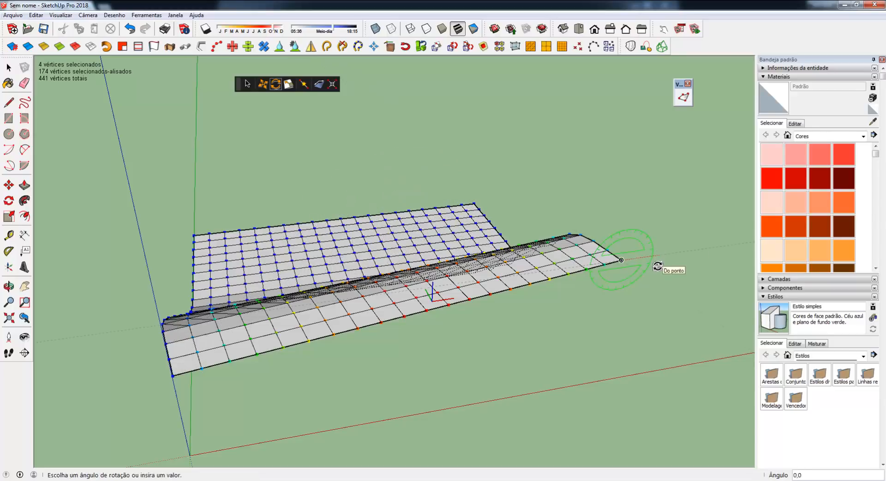
left_click(521, 277)
middle_click_drag(521, 277, 355, 318)
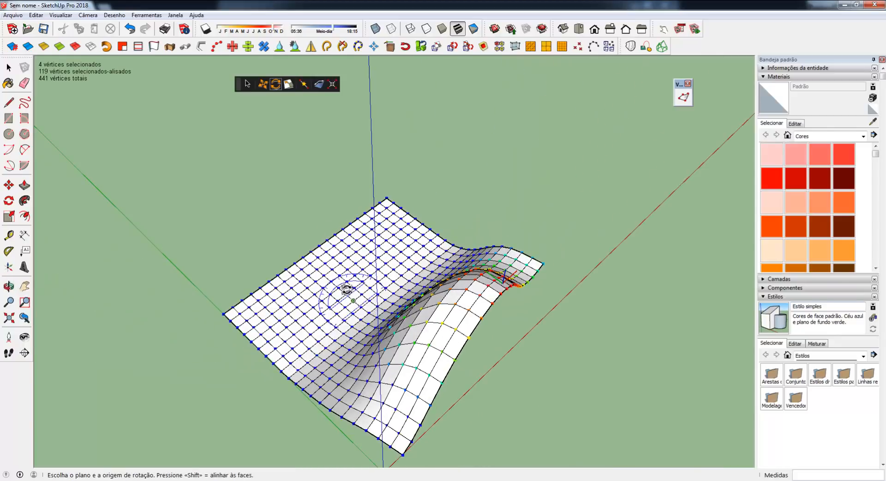
Select the vertex rows along the edge opposite the red axis with a rectangle and scale them by about 1.25 from a point near their centre
left_click(289, 84)
middle_click_drag(346, 297, 359, 217)
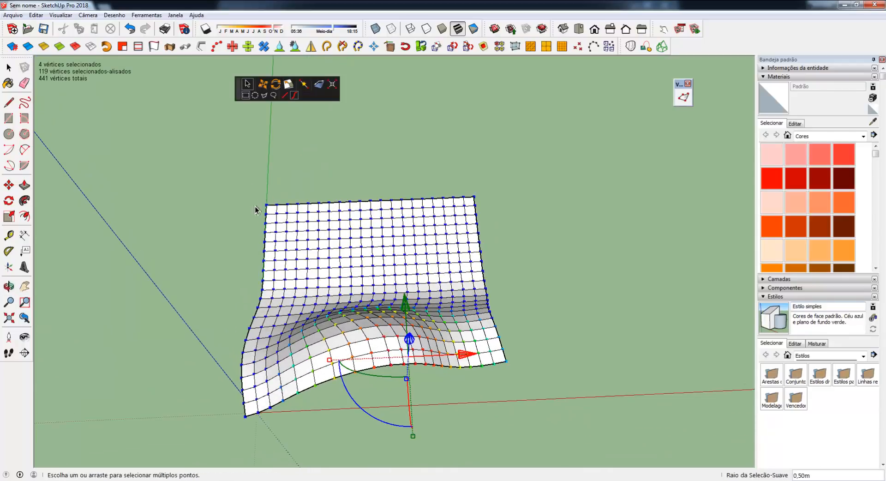
left_click_drag(236, 184, 540, 196)
middle_click_drag(540, 196, 425, 212)
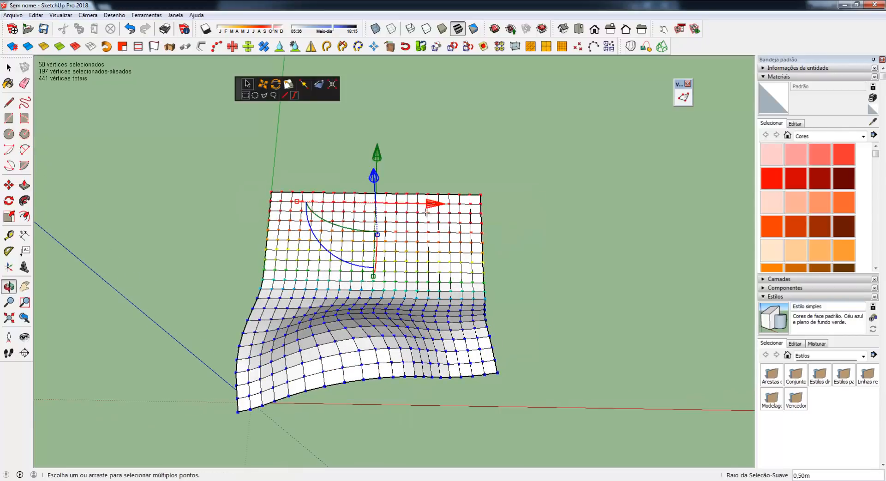
left_click(289, 84)
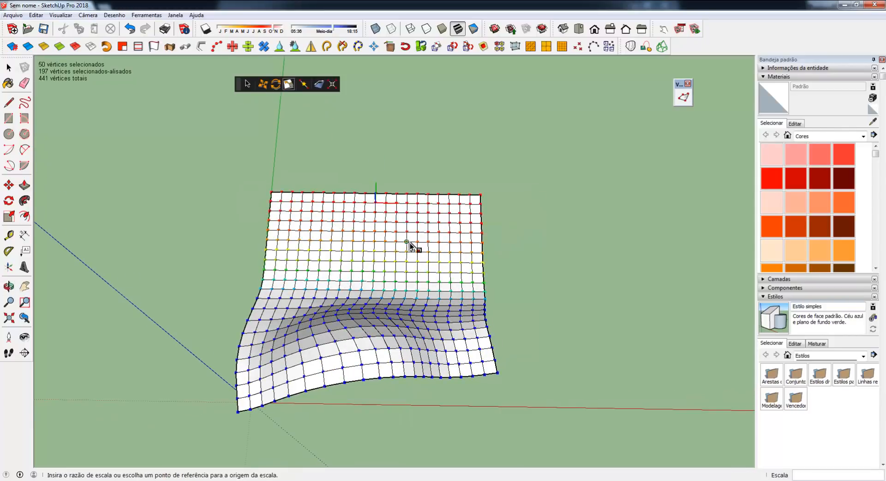
left_click(376, 202)
left_click(386, 202)
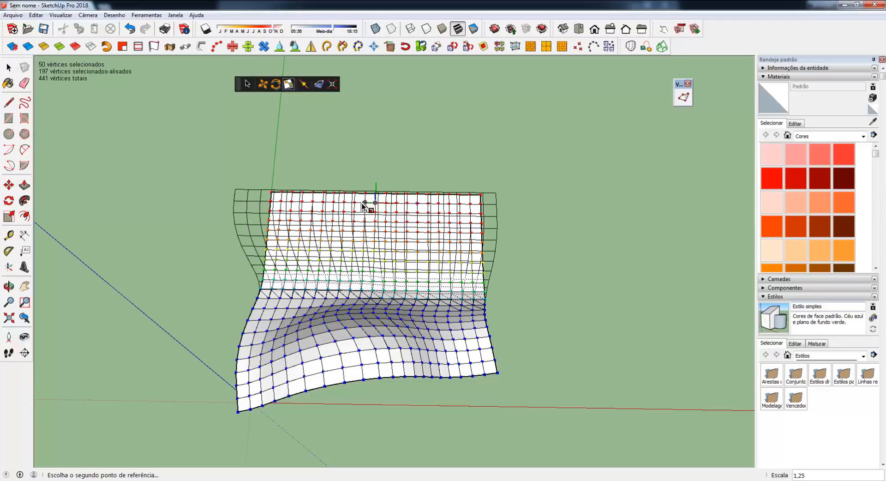
left_click(364, 206)
middle_click_drag(332, 253, 389, 318)
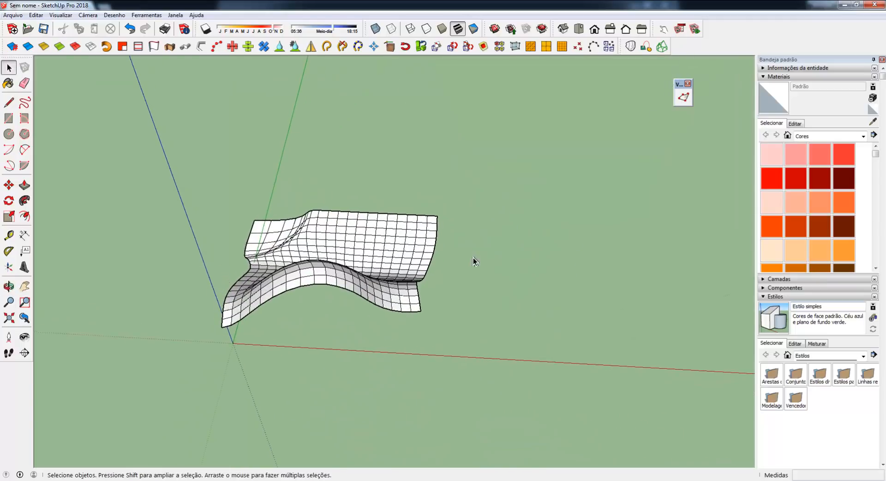
left_click(683, 97)
middle_click_drag(372, 263, 365, 283)
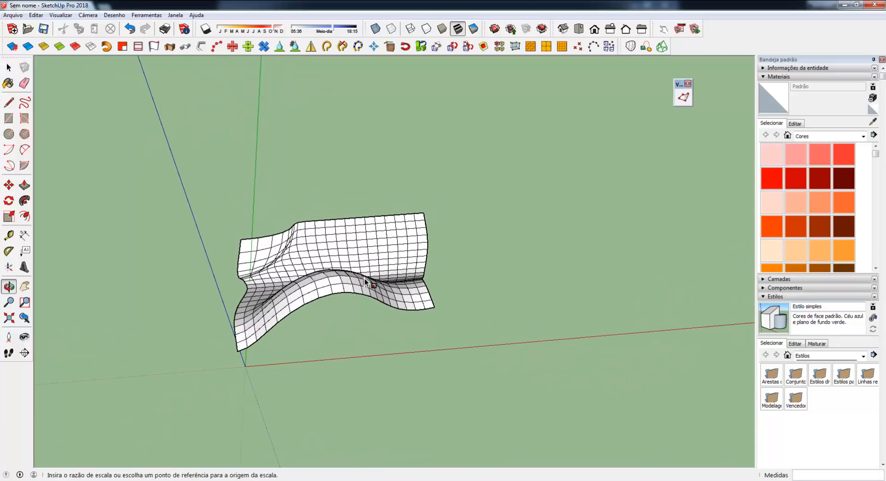
middle_click_drag(342, 358, 406, 237)
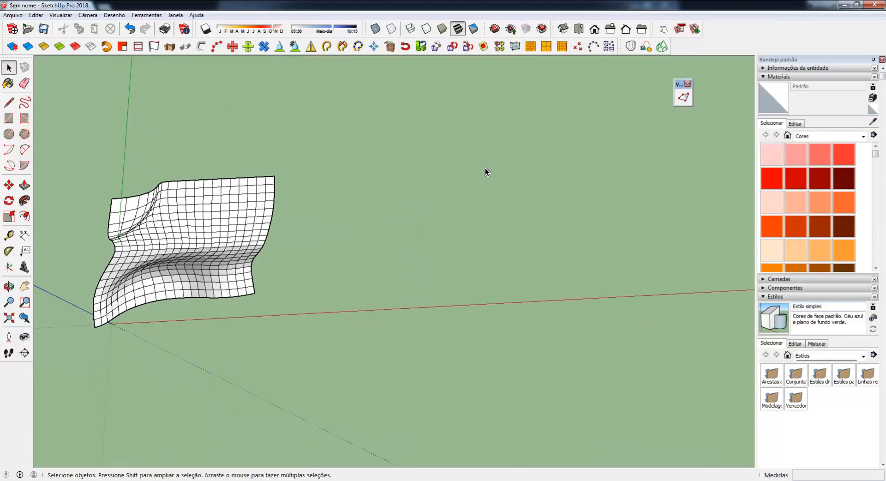
Draw a 1 m by 1 m square beside the deformed surface and reverse its face
key("r")
left_click(340, 301)
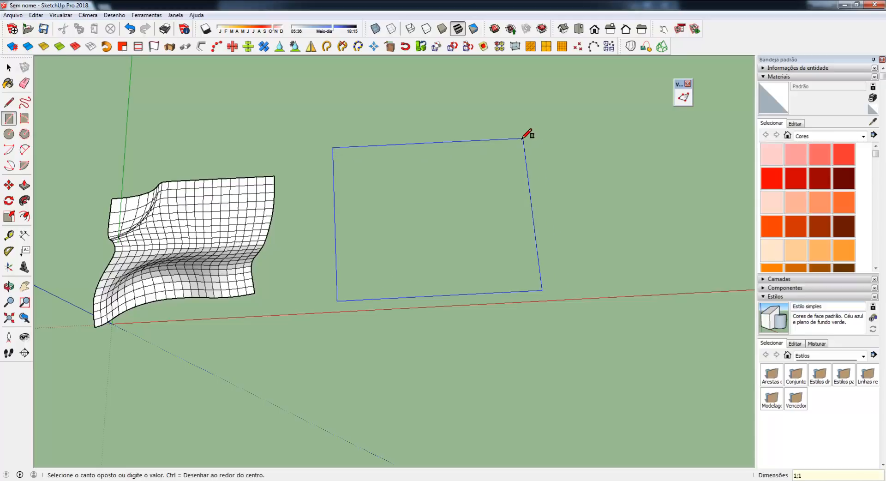
key("Return")
key("space")
right_click(411, 254)
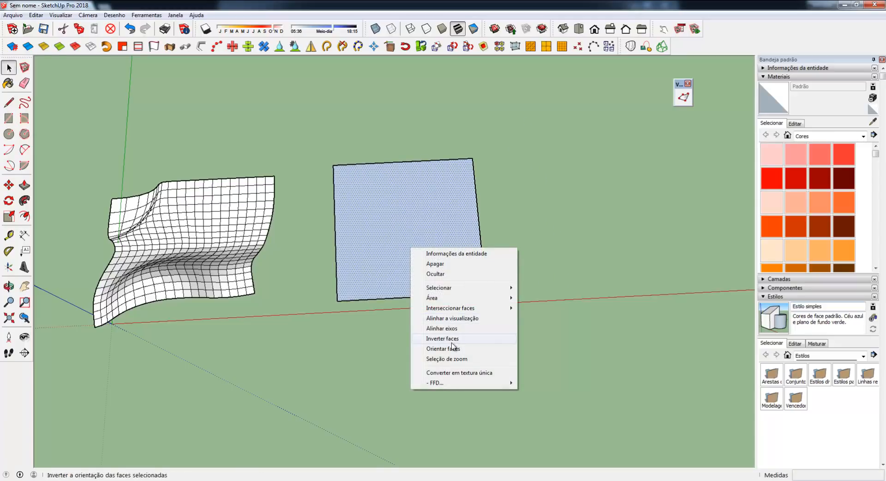
left_click(453, 340)
middle_click_drag(455, 340, 568, 143)
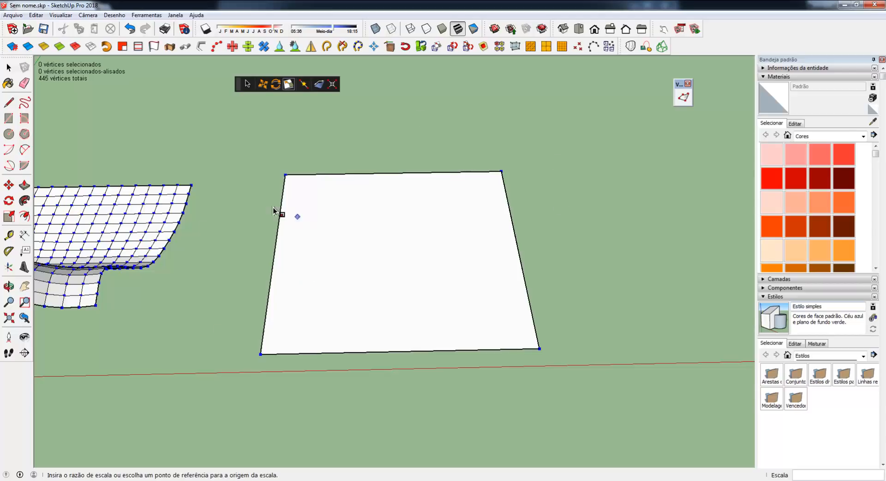
Insert a vertex at the centre of the plain square and four more around it, each between the centre and one edge
left_click(304, 85)
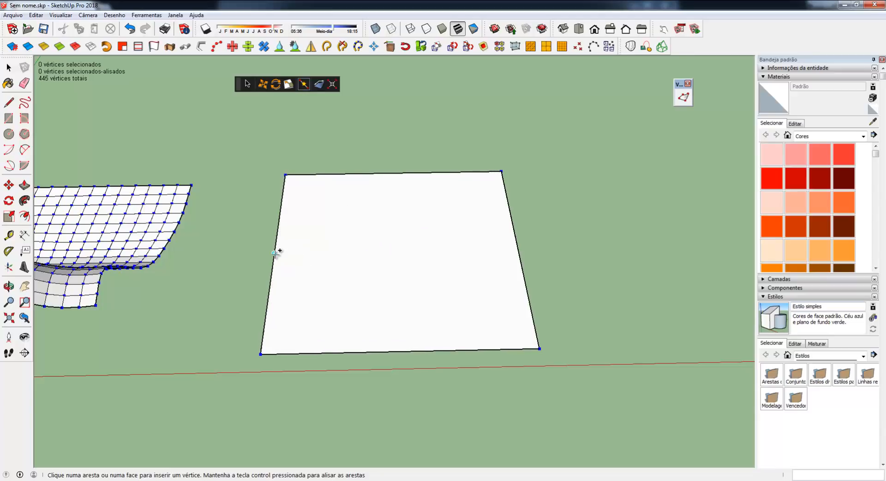
left_click(396, 252)
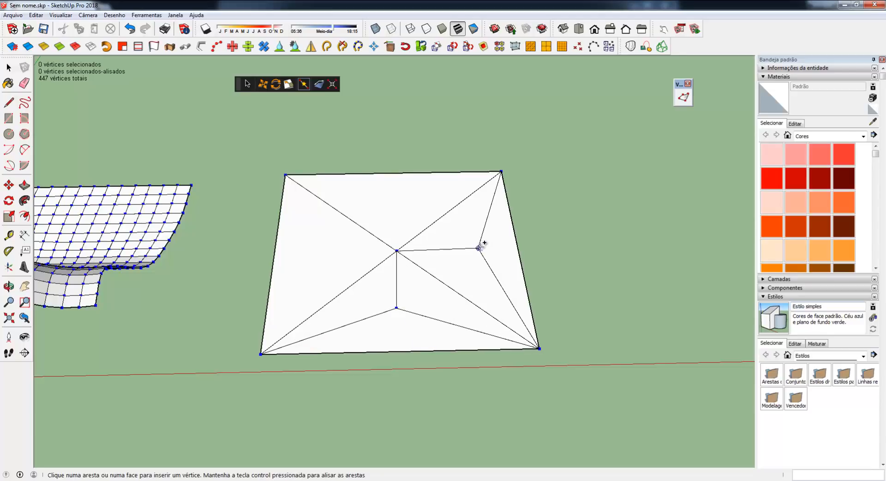
left_click(479, 242)
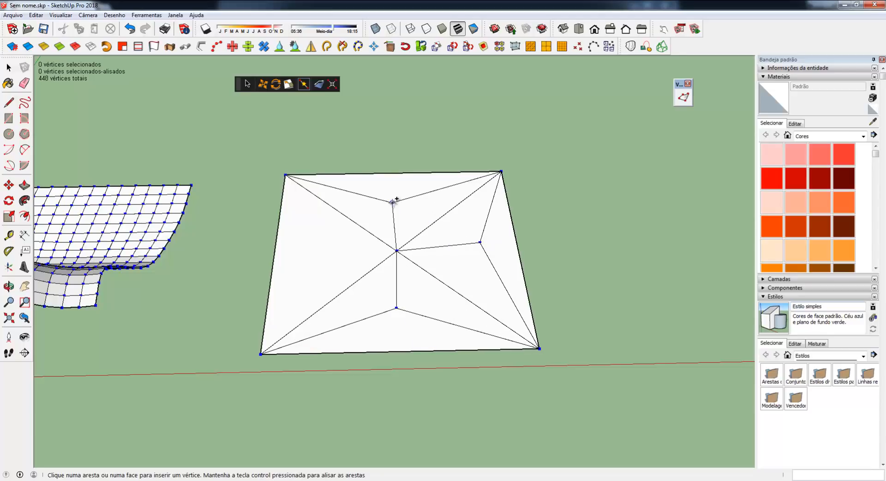
left_click(396, 201)
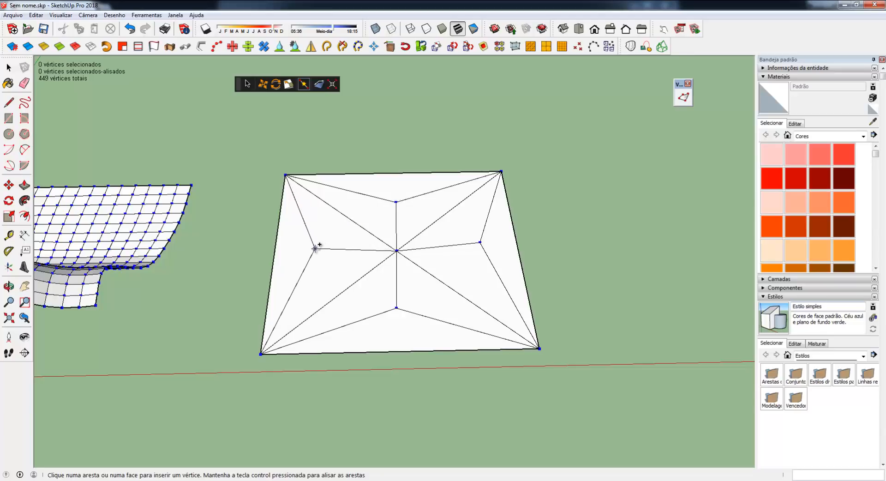
left_click(314, 248)
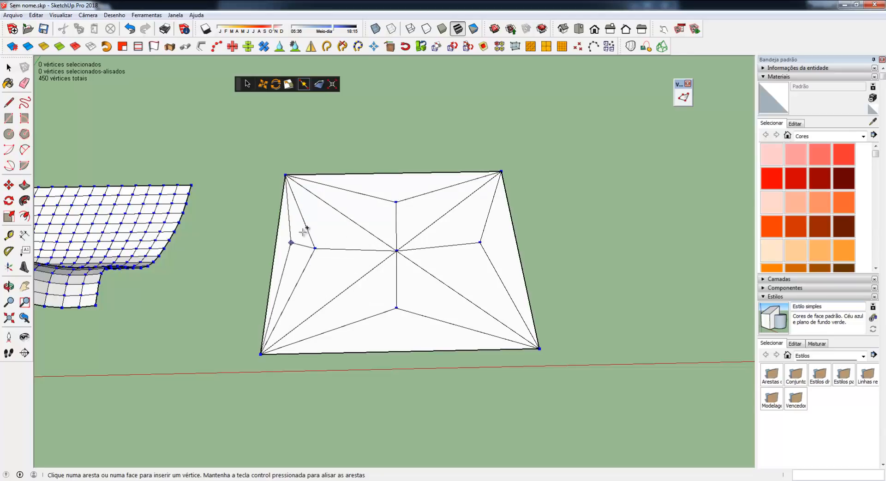
Insert an outer ring of four vertices between the inner ring and the square's edges, and leave vertex editing
left_click(292, 245)
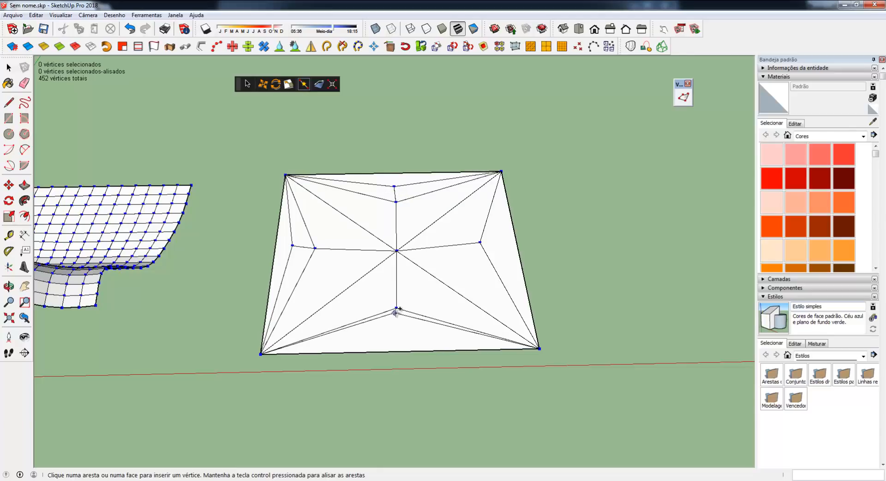
left_click(396, 333)
left_click(481, 243)
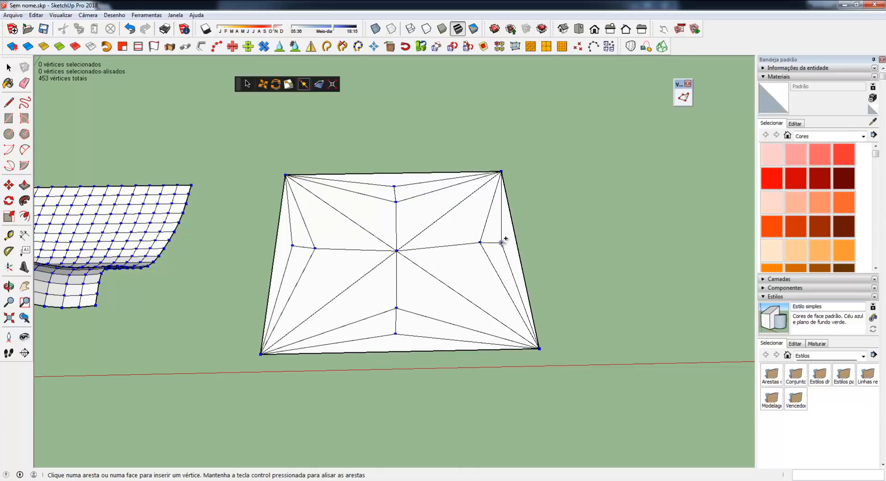
scroll(387, 247, "down", 1)
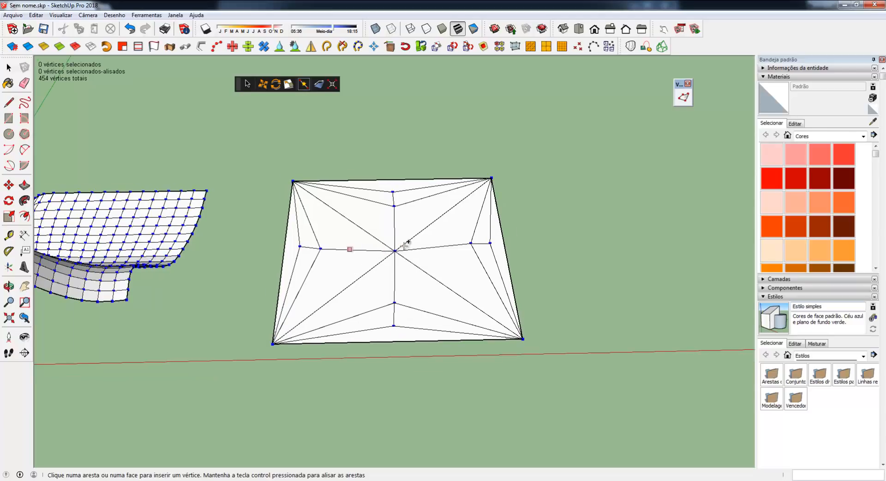
key("space")
Draw another 1 m square next to the one with inserted vertices and reverse its face
middle_click_drag(664, 212, 441, 220, "shift")
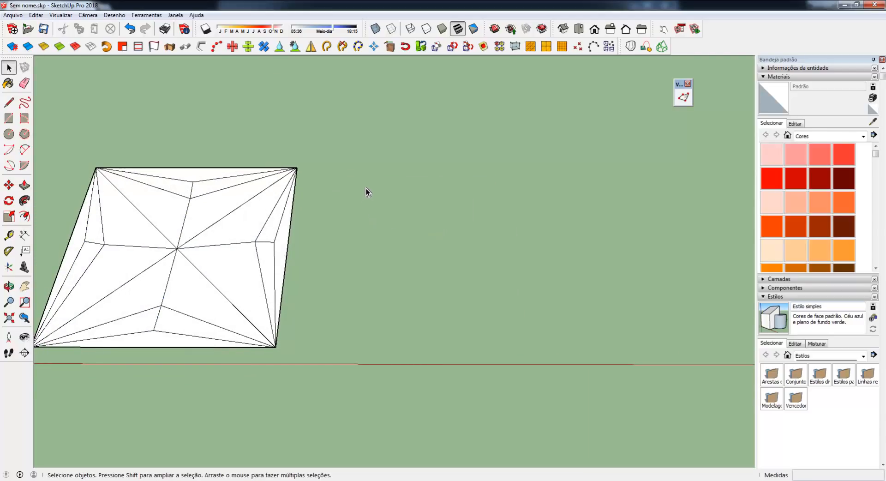
key("r")
left_click(357, 173)
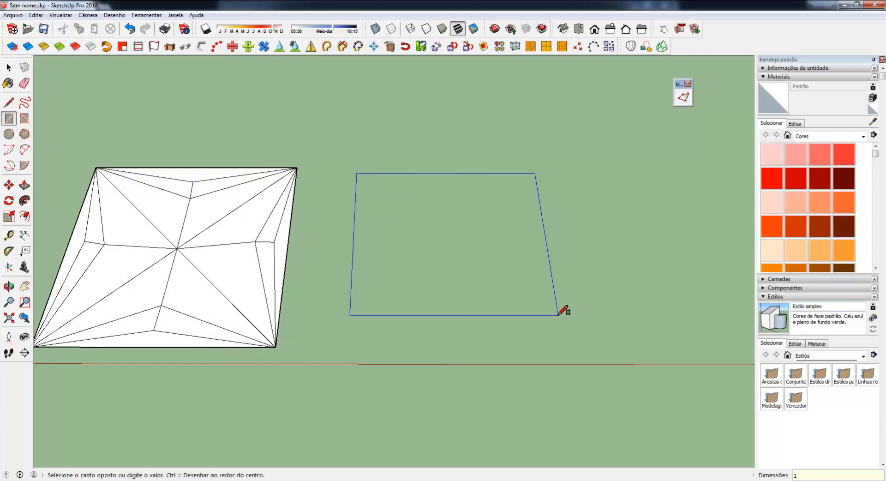
key("Return")
key("space")
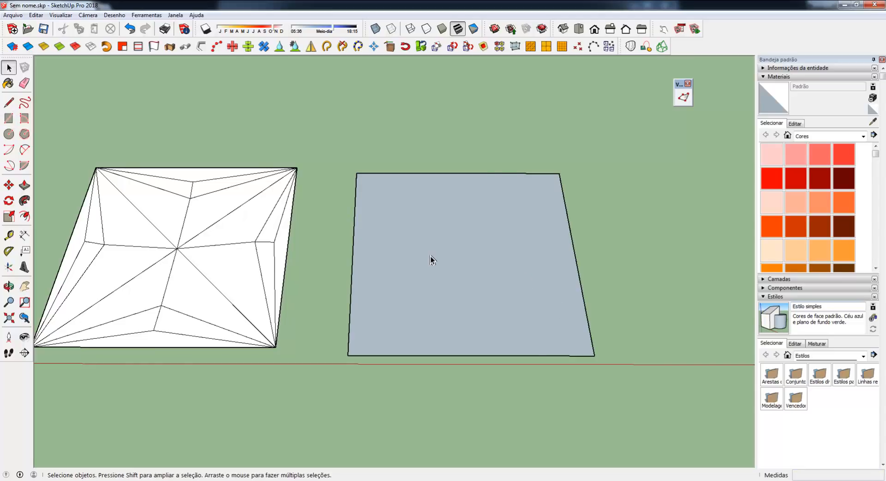
right_click(430, 256)
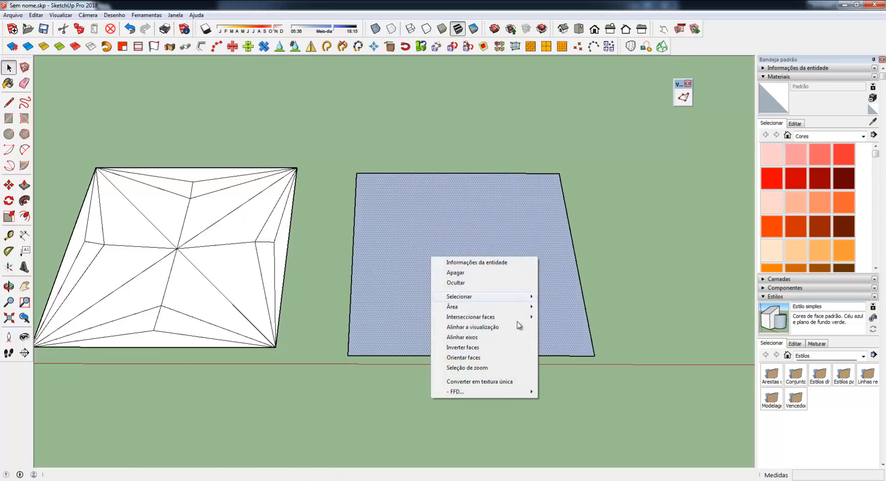
left_click(465, 346)
Split the new square's face into a grid with 20 divisions
left_click(562, 46)
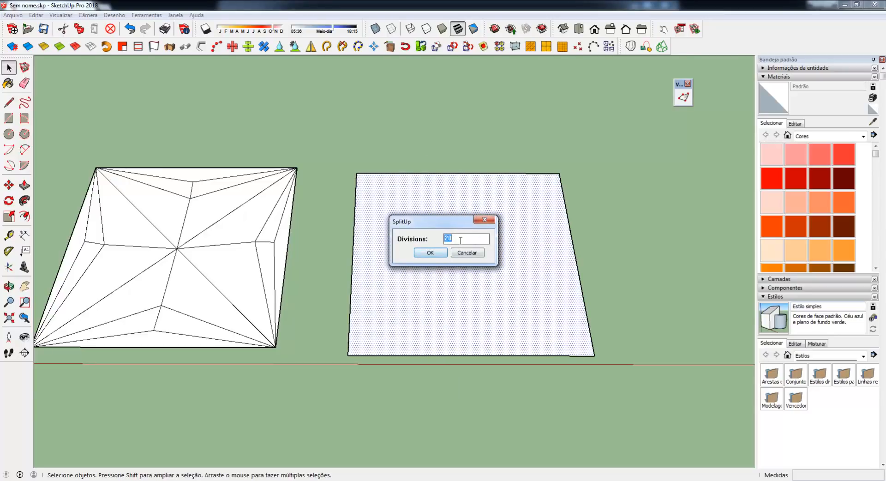
left_click(436, 253)
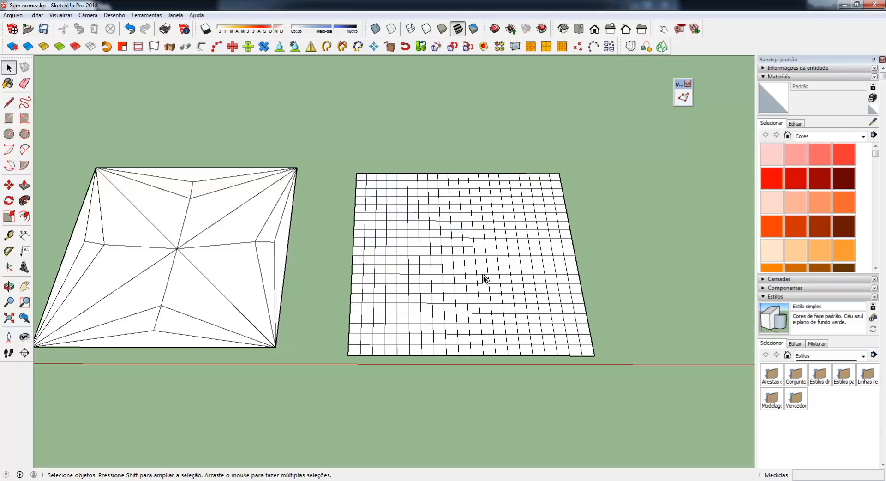
middle_click_drag(483, 276, 477, 249)
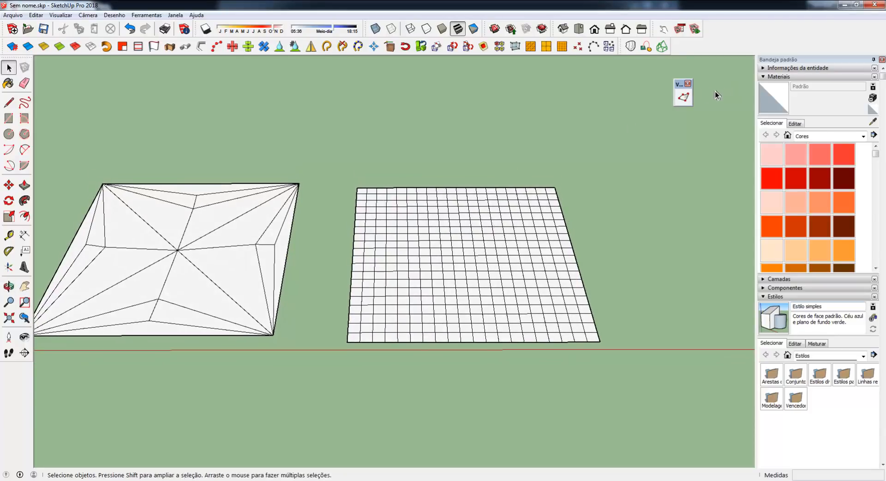
Select the grid's centre vertex, set the soft selection radius to 1 m, and raise it along the blue axis into a dome
left_click(683, 97)
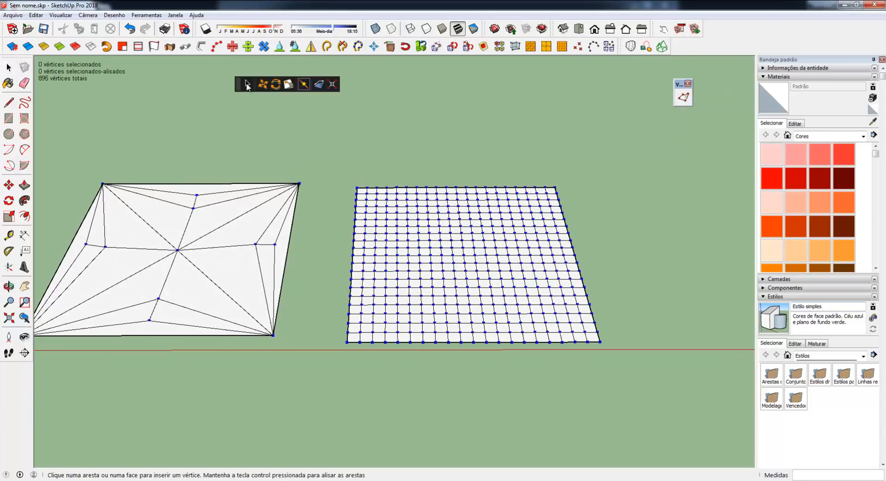
left_click(247, 84)
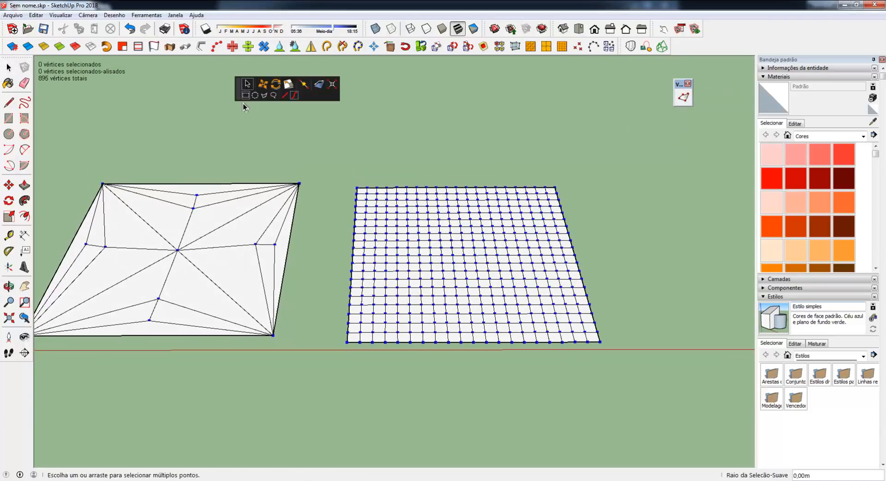
left_click(465, 255)
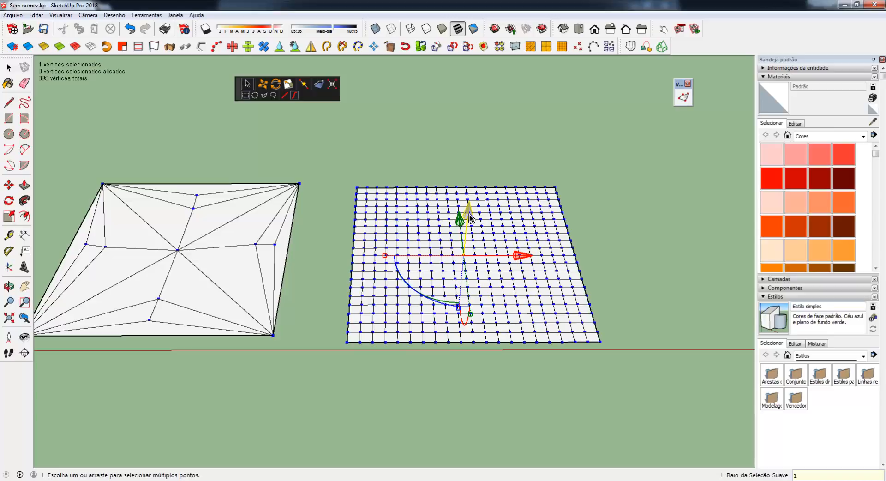
key("Return")
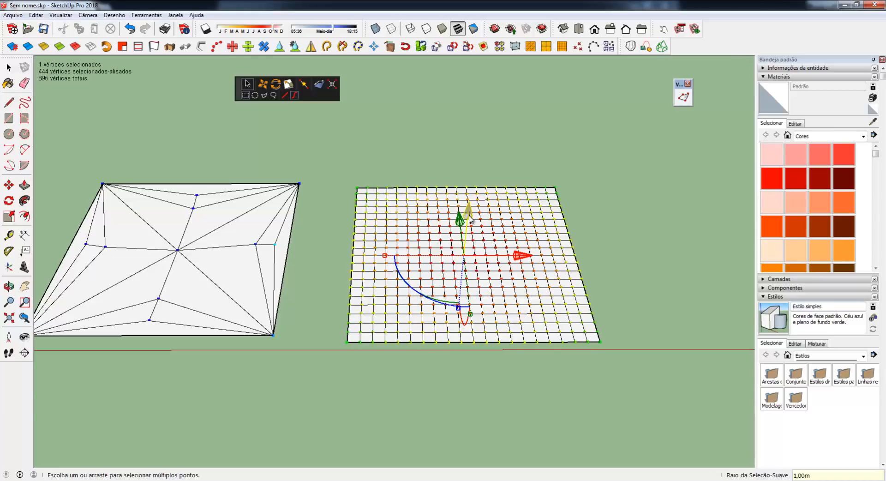
left_click_drag(469, 213, 472, 201)
middle_click_drag(471, 153, 459, 217)
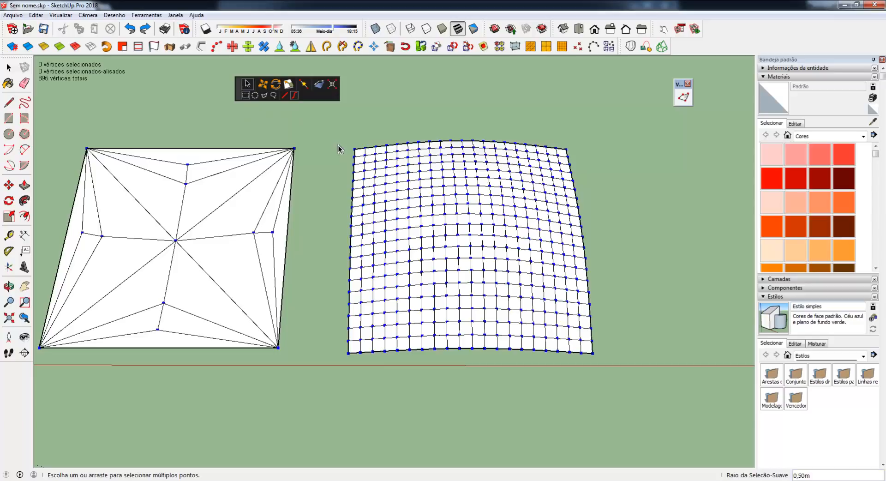
Try to flatten all vertices of the domed grid onto one plane, check the result, and undo the change
left_click_drag(343, 130, 605, 367)
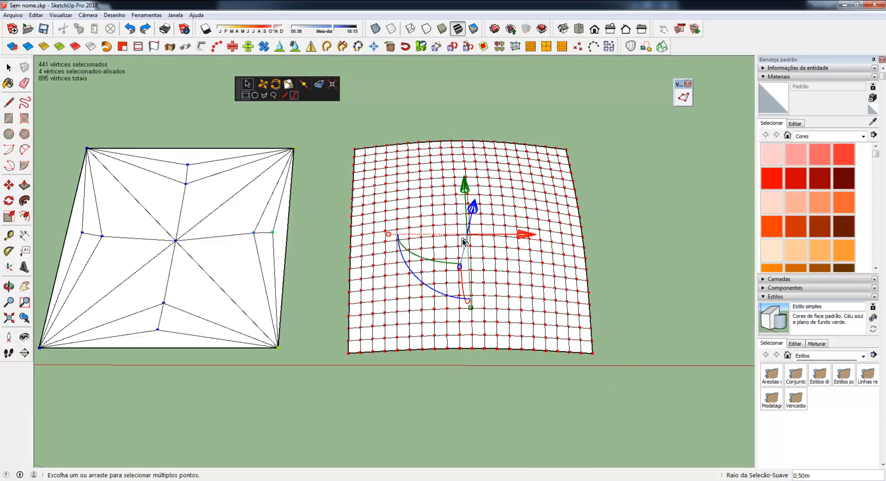
left_click(318, 86)
middle_click_drag(512, 313, 516, 226)
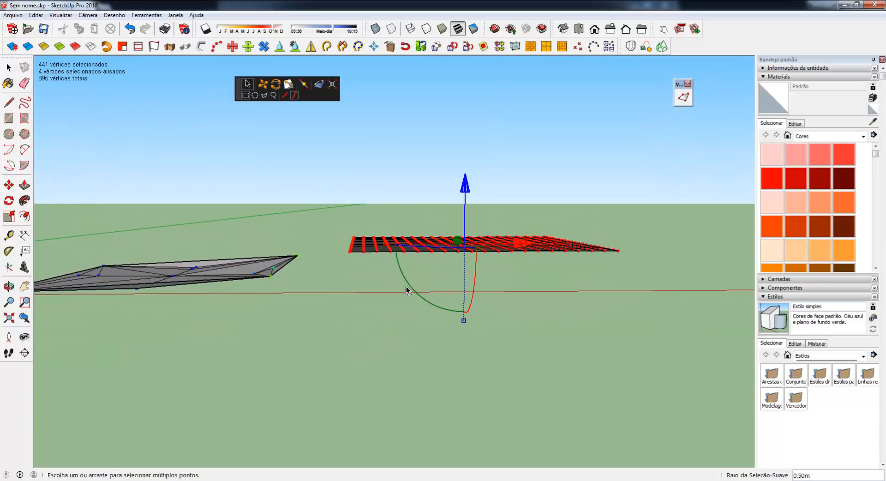
middle_click_drag(510, 277, 452, 350)
key("o")
left_click_drag(475, 334, 472, 299)
key("Escape")
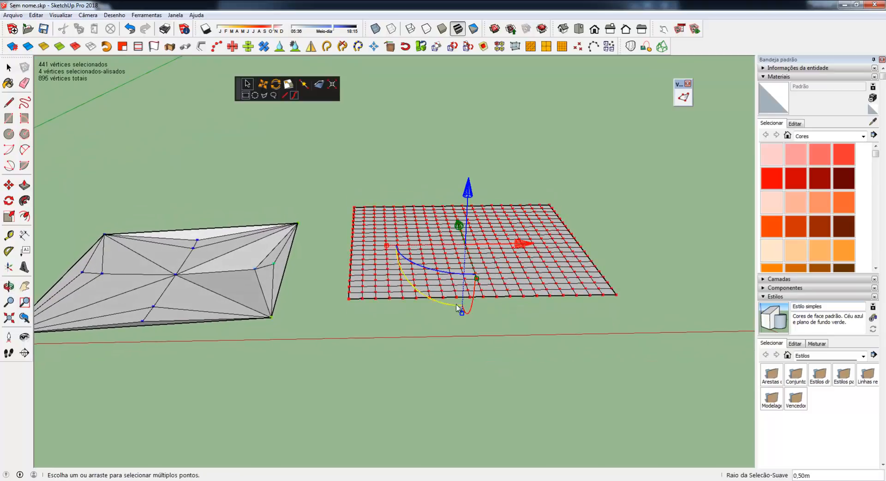
middle_click_drag(473, 301, 317, 322)
key("o")
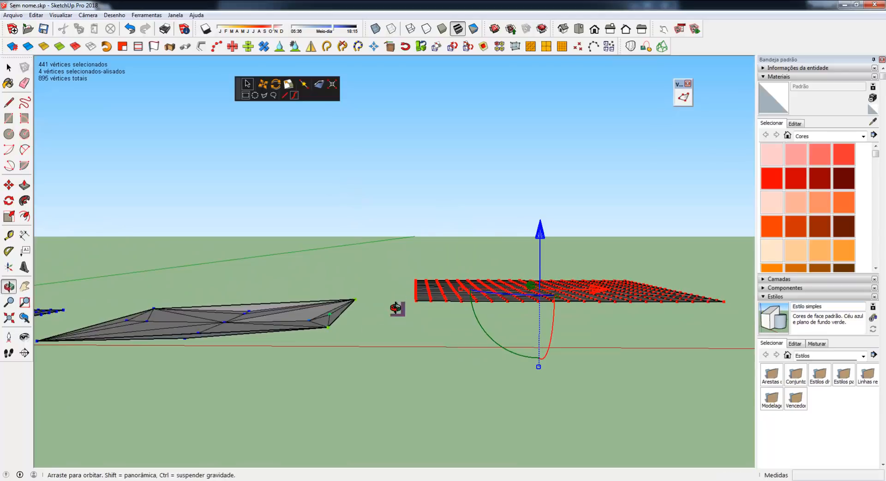
left_click_drag(395, 312, 412, 269)
middle_click_drag(412, 269, 408, 320)
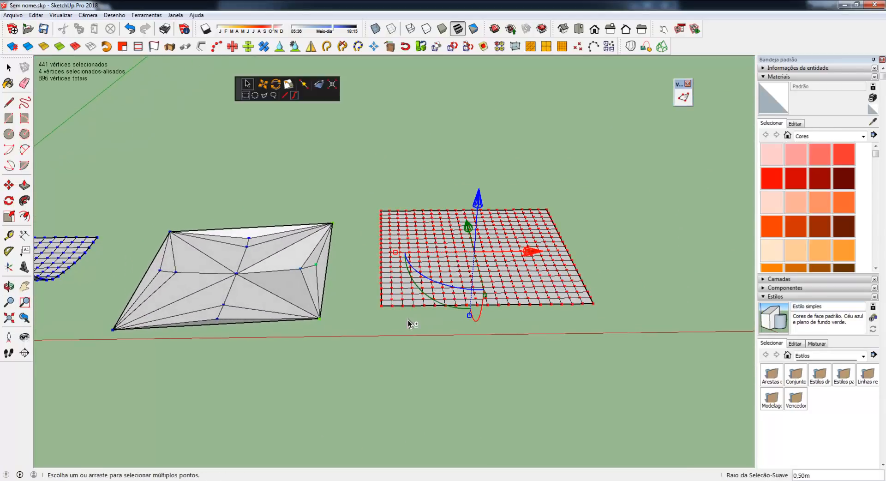
key("space")
key("ctrl+z")
Make the whole domed grid a group and open that group for editing
middle_click_drag(402, 233, 391, 361)
left_click_drag(365, 165, 602, 403)
right_click(432, 244)
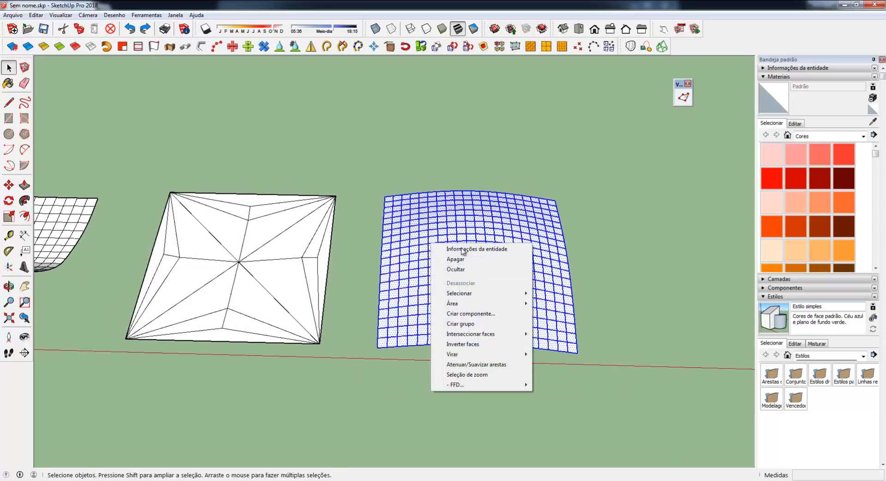
left_click(473, 324)
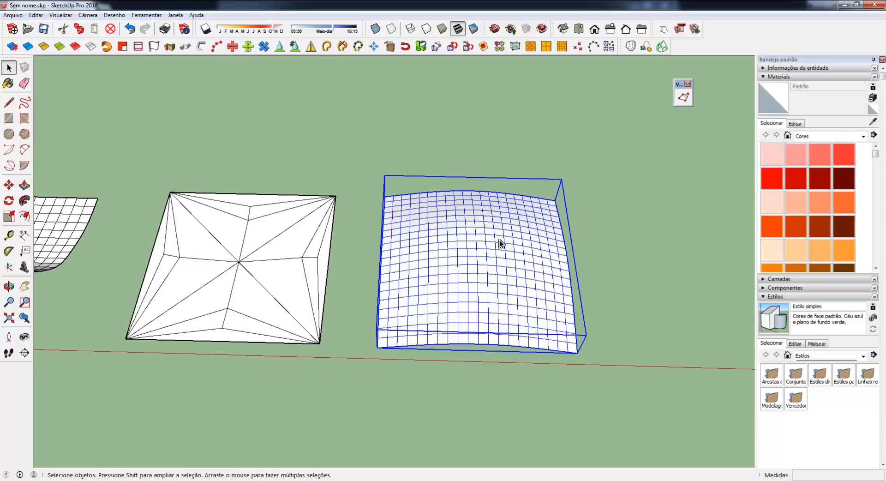
double_click(478, 252)
middle_click_drag(473, 299, 355, 317)
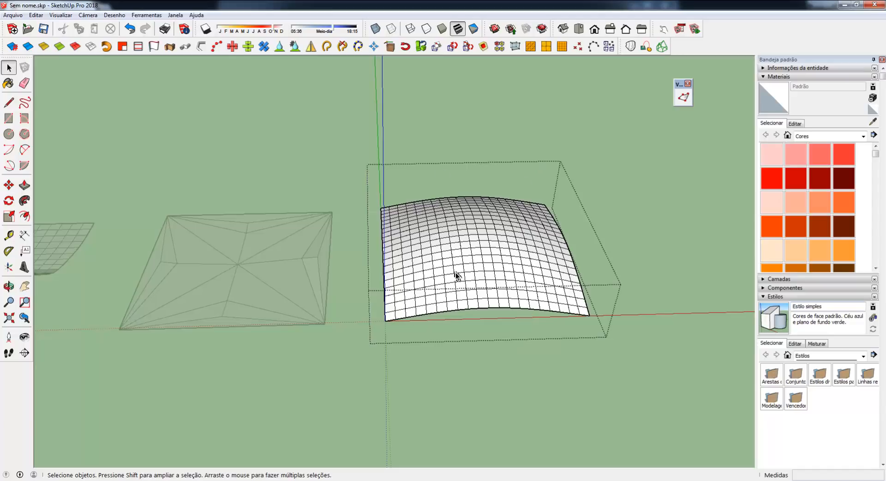
Flatten all vertices of the domed grid inside its group with vertex editing, and leave the group
left_click(683, 97)
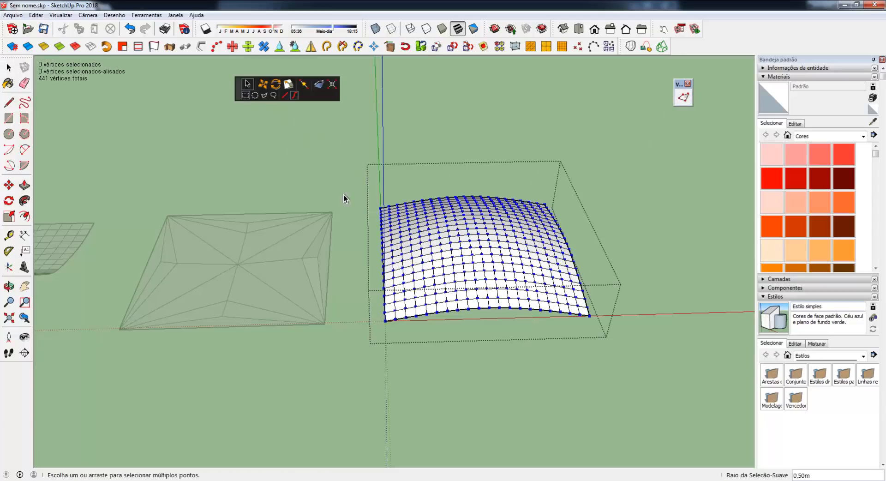
left_click_drag(370, 188, 600, 342)
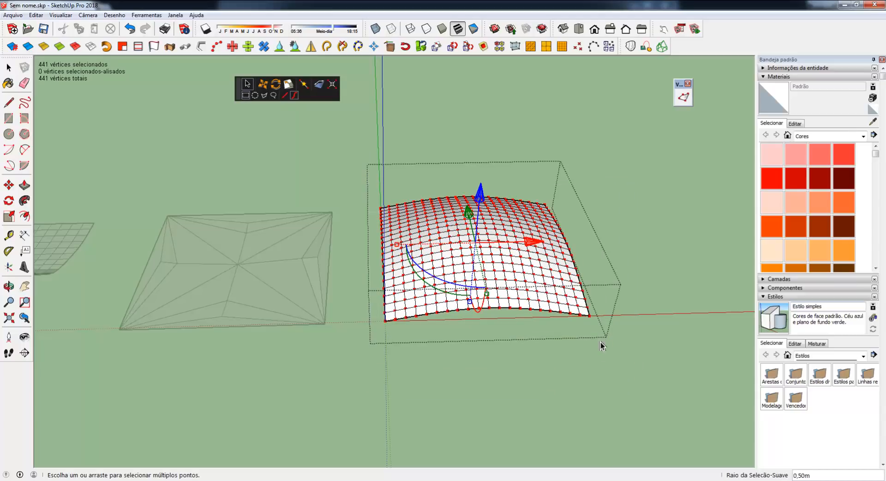
left_click(318, 86)
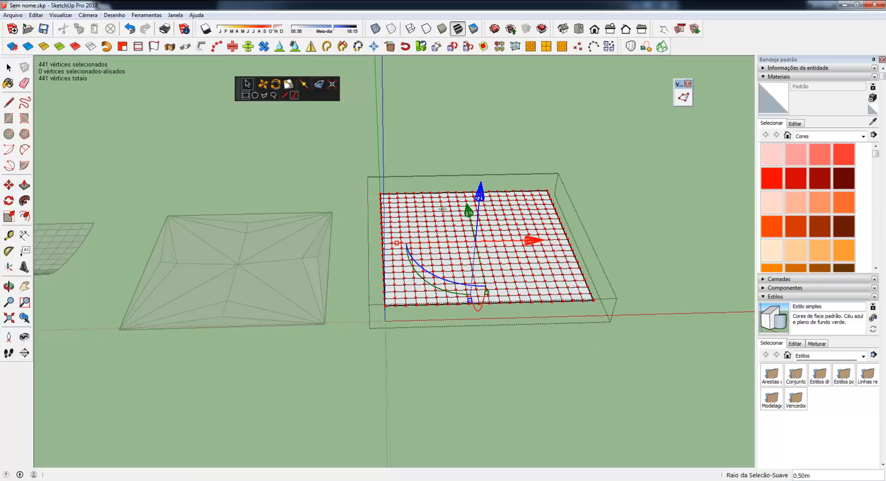
middle_click_drag(591, 308, 555, 210)
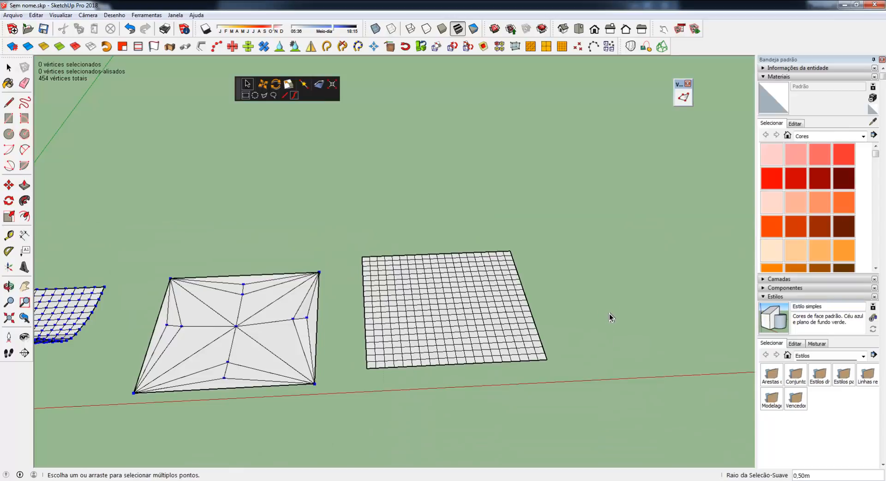
Draw a 0.5 m square beside the flattened grid and Push/Pull it up 0.5 m into a cube
middle_click_drag(610, 317, 415, 322, "shift")
key("r")
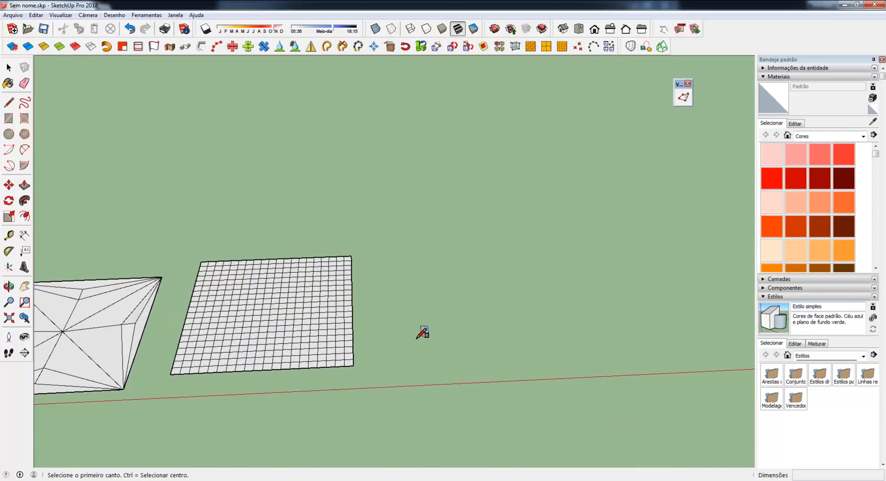
left_click(491, 335)
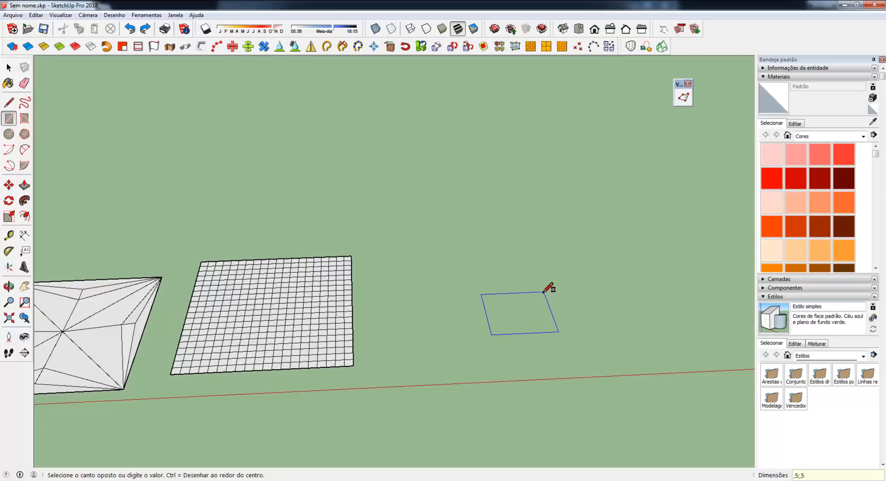
key("Return")
key("p")
left_click_drag(525, 313, 535, 233)
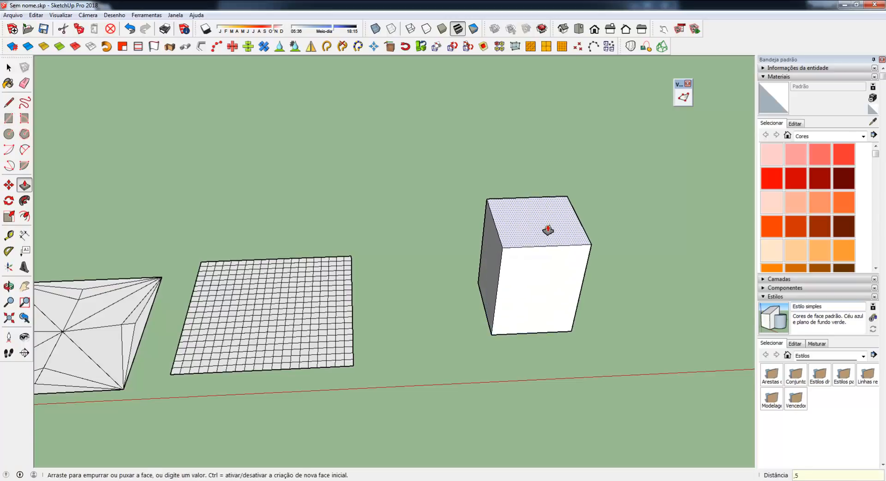
type(",5")
key("Return")
Start vertex editing on the cube and merge its two rear top vertices into one
middle_click_drag(544, 277, 441, 256)
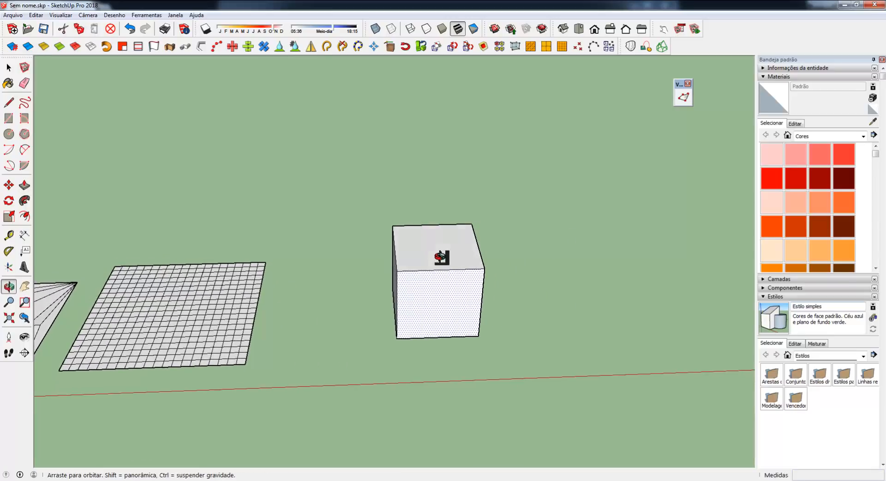
key("space")
left_click(683, 98)
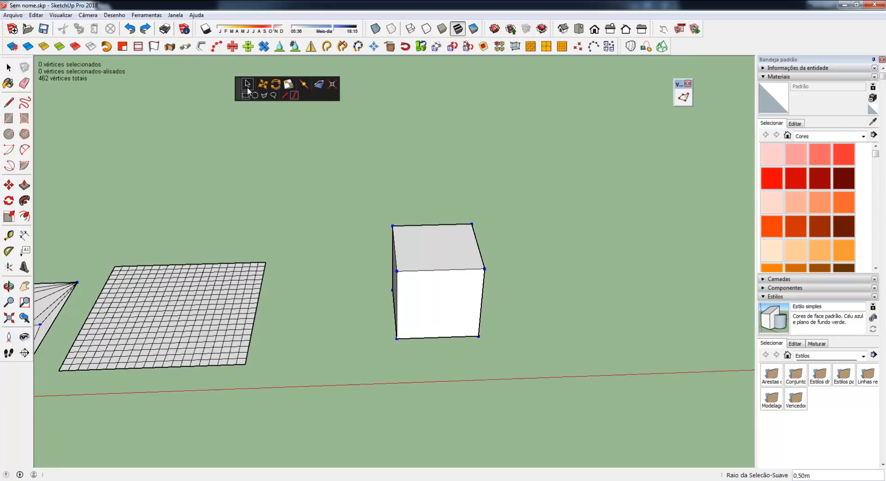
left_click(393, 226)
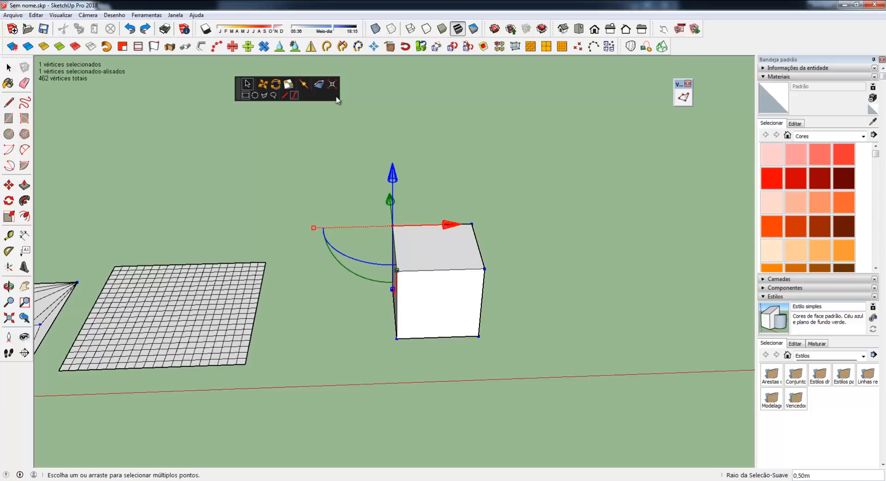
left_click(472, 224, "shift")
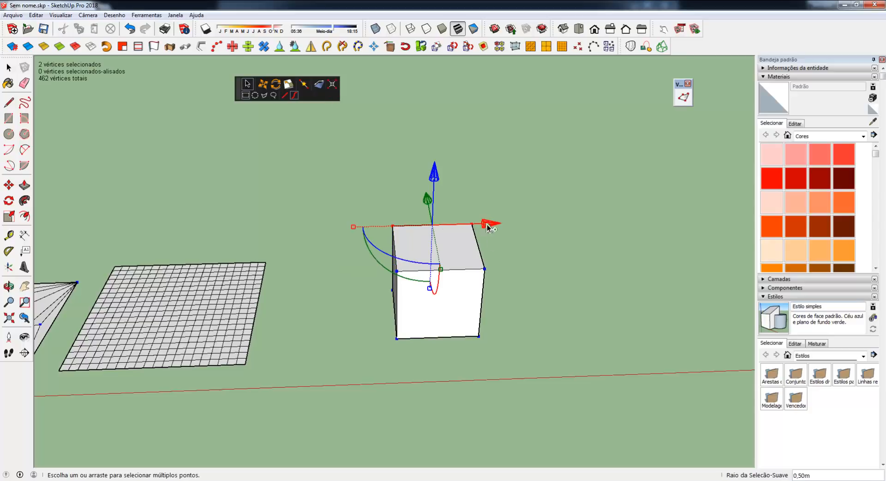
left_click(333, 85)
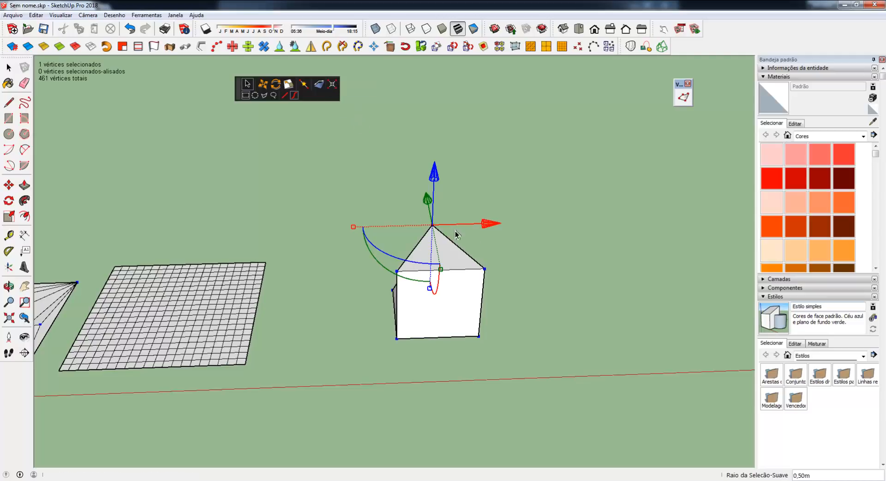
Merge the combined top vertex with one of the cube's two front top corners
middle_click_drag(455, 234, 350, 276)
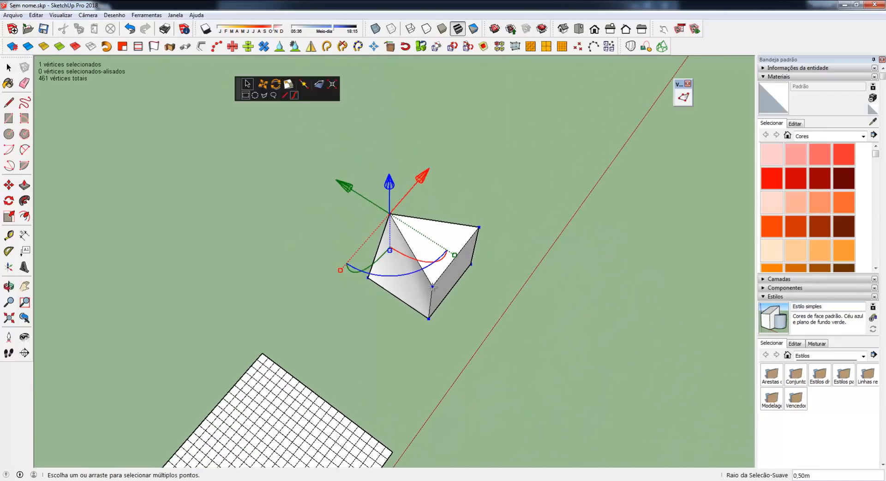
left_click(433, 286)
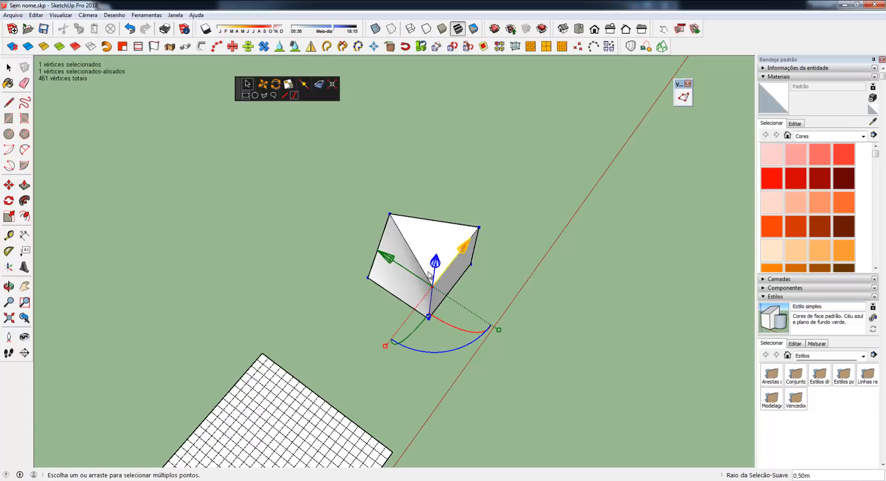
left_click(390, 212, "ctrl")
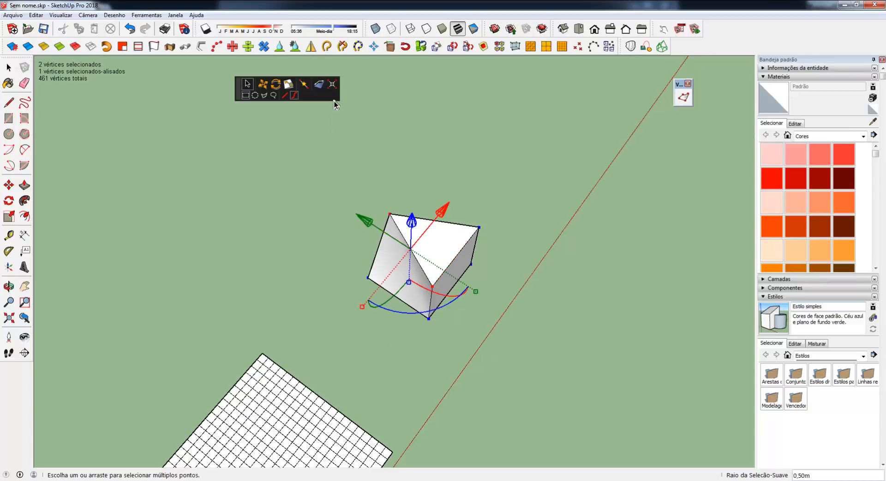
left_click(333, 85)
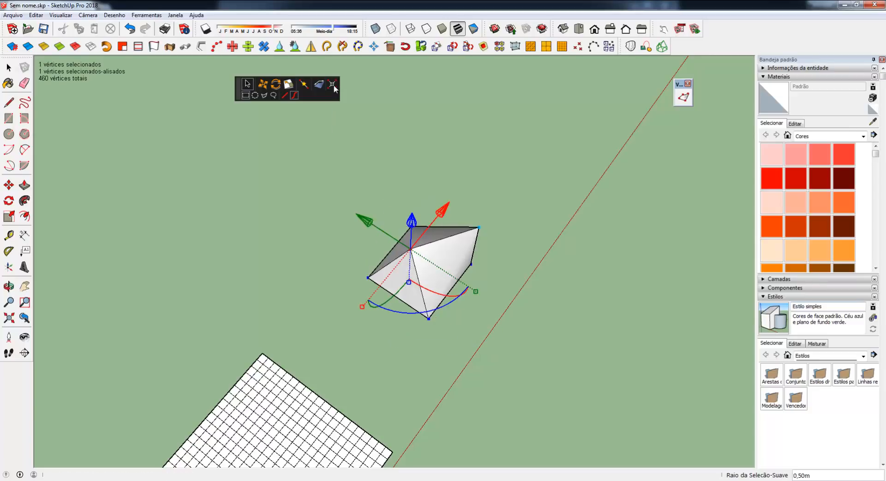
Merge the last top corner with the combined vertex to turn the cube into a pyramid
left_click(480, 227)
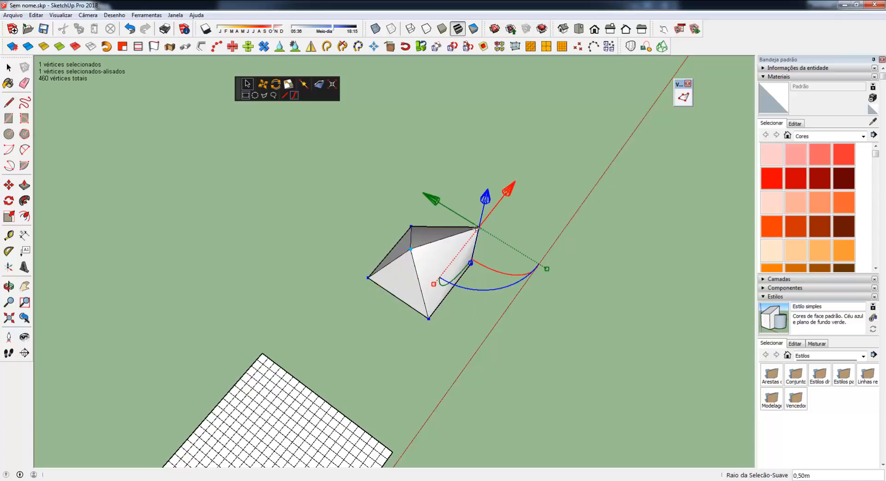
left_click(410, 249, "ctrl")
key("ctrl+z")
middle_click_drag(406, 174, 508, 228)
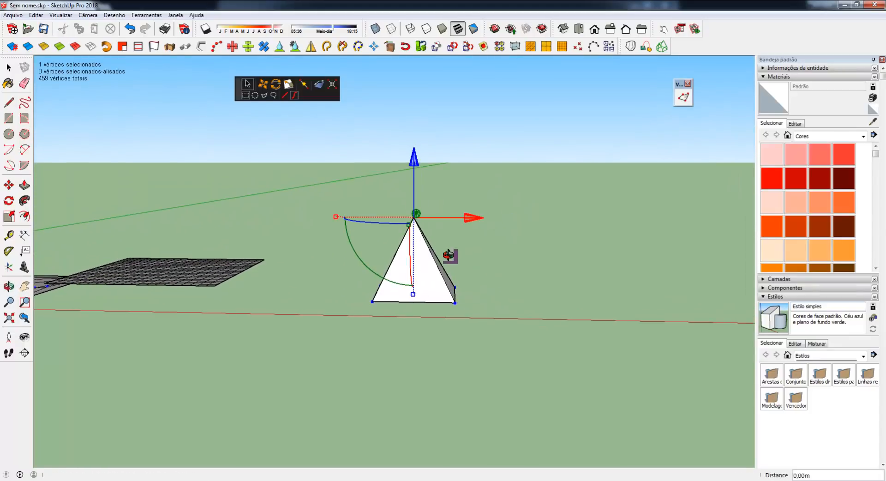
middle_click_drag(450, 257, 460, 306)
middle_click_drag(437, 340, 494, 295)
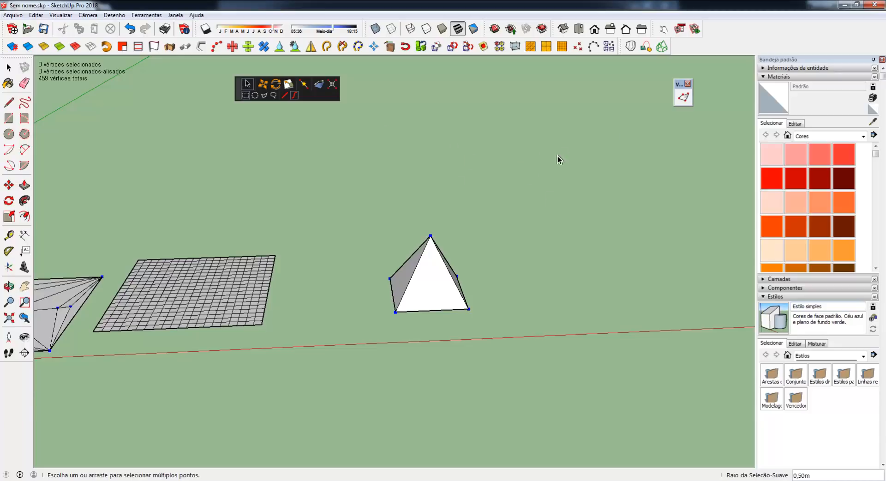
right_click(545, 127)
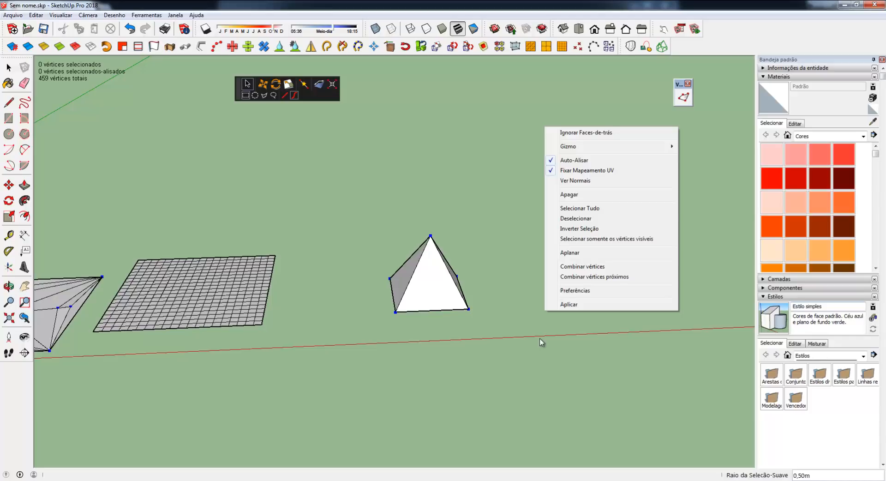
left_click(508, 276)
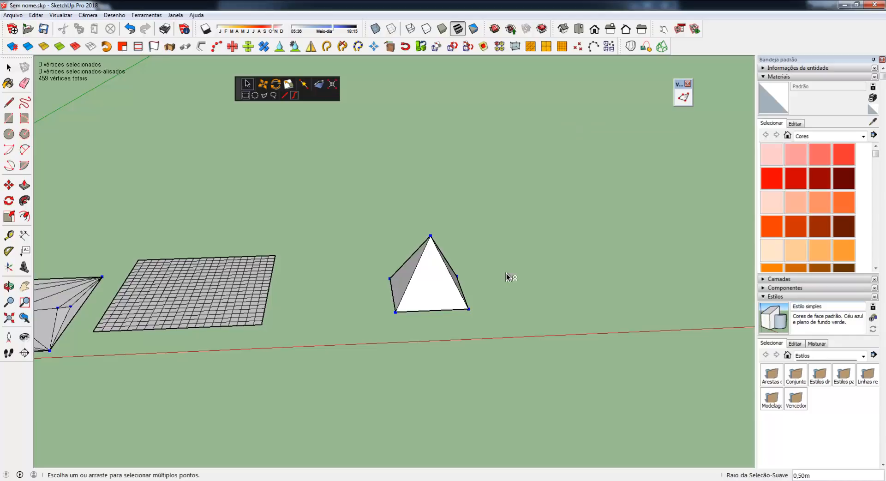
Draw a small circle on the ground beside the pyramid
middle_click_drag(508, 276, 459, 283)
key("c")
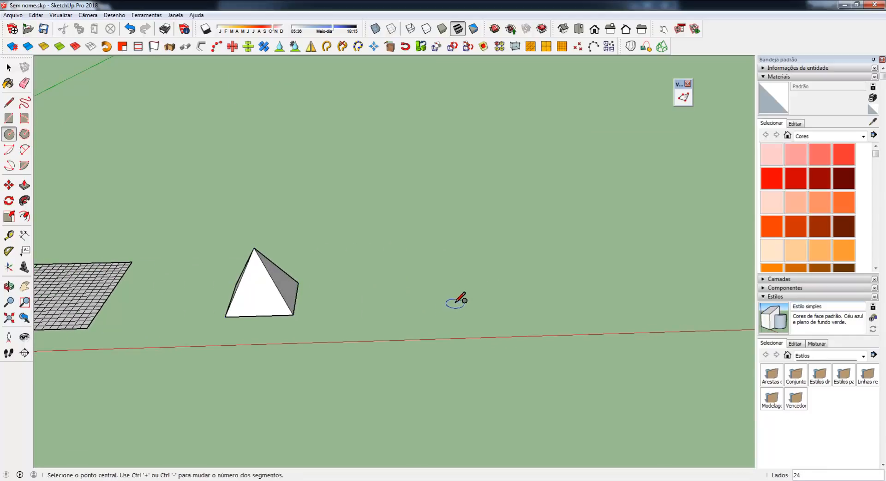
left_click(456, 302)
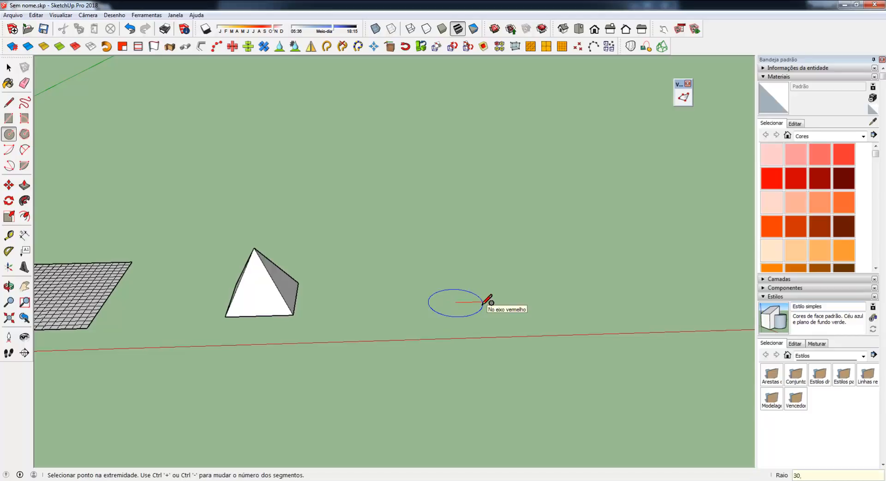
key("Return")
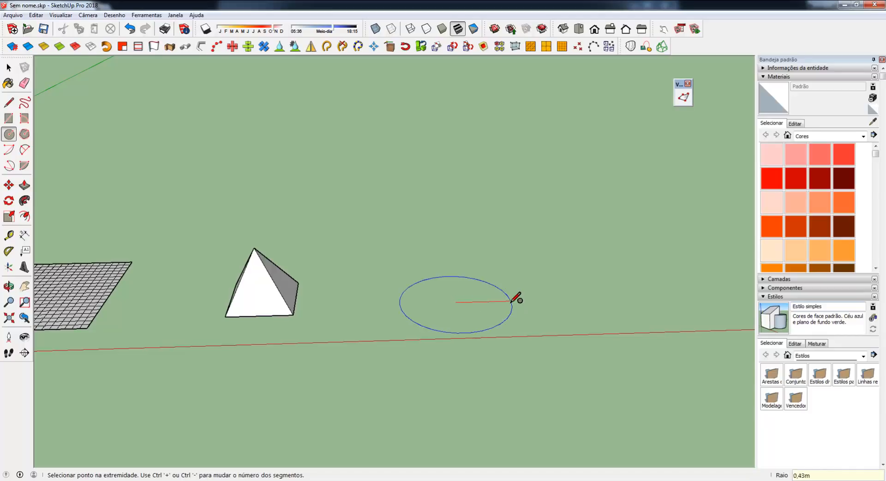
left_click(479, 302)
Copy the circle straight up along the blue axis above the original
key("space")
middle_click_drag(456, 304, 470, 330)
key("m")
left_click(459, 296, "ctrl")
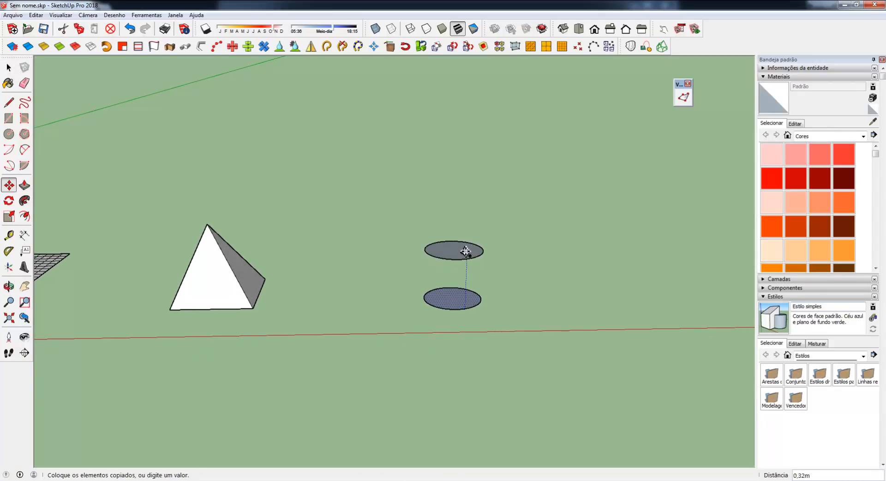
left_click(458, 237)
Rotate the upper circle 90 degrees about its centre around the green axis so it stands vertically
middle_click_drag(459, 237, 468, 288)
key("q")
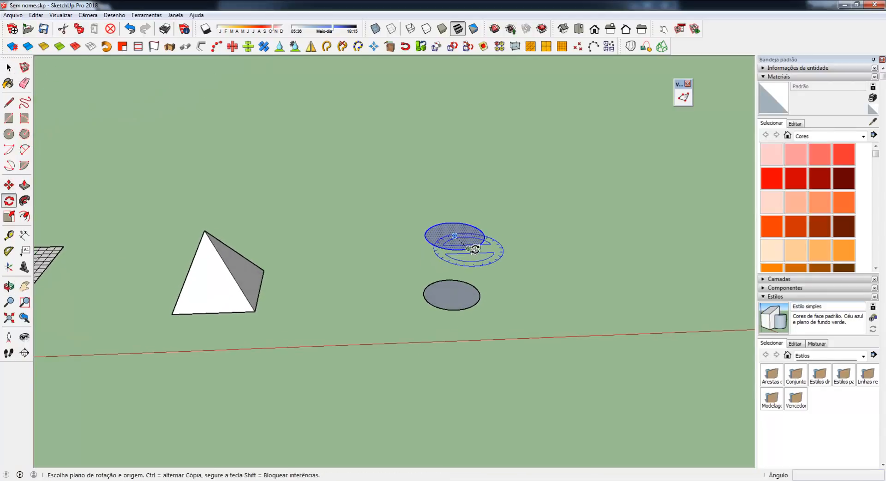
key("Left")
left_click(455, 235)
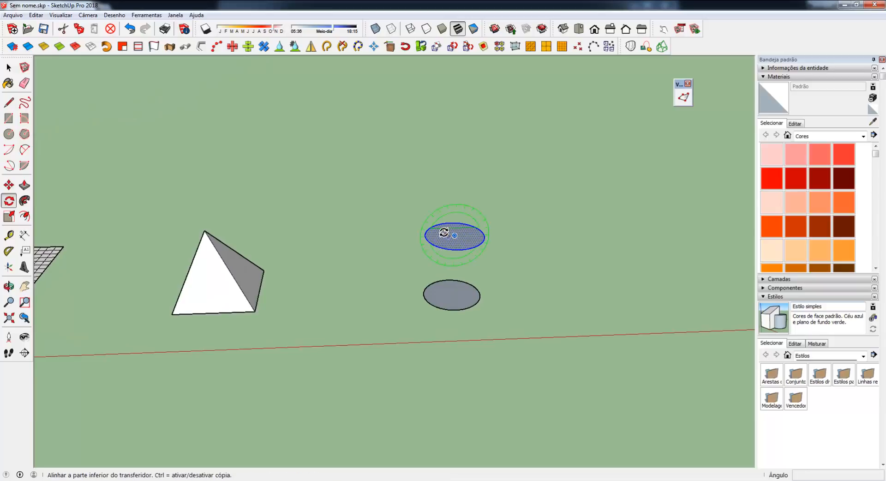
left_click(442, 257)
left_click(467, 279)
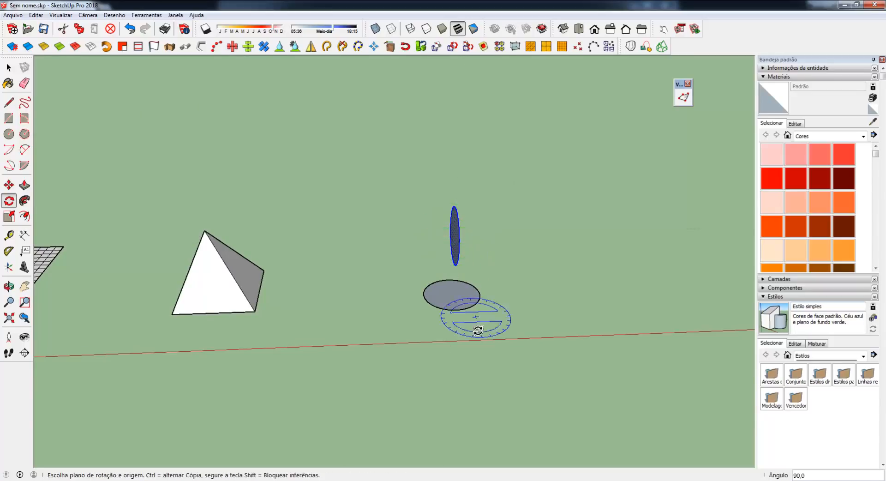
key("space")
left_click(494, 315)
Form a sphere by sweeping the vertical circle around the ground circle's edge with Follow Me, and delete the ground circle
middle_click_drag(494, 314, 473, 263)
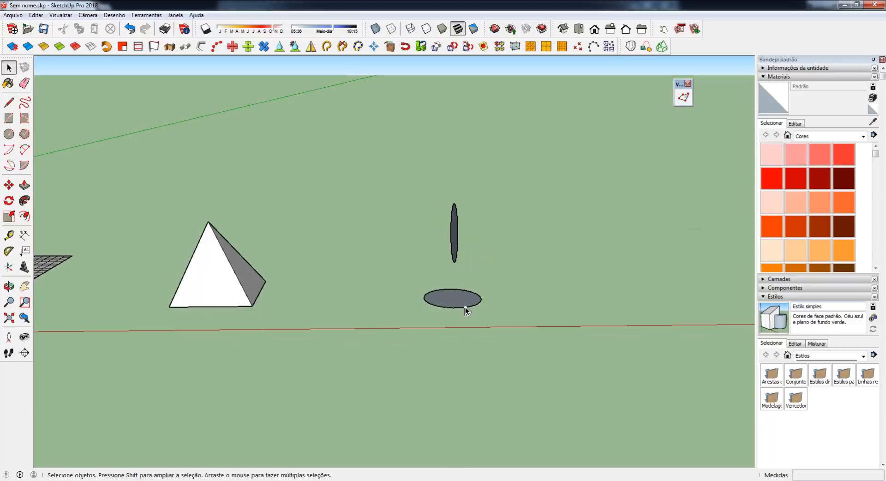
left_click(25, 200)
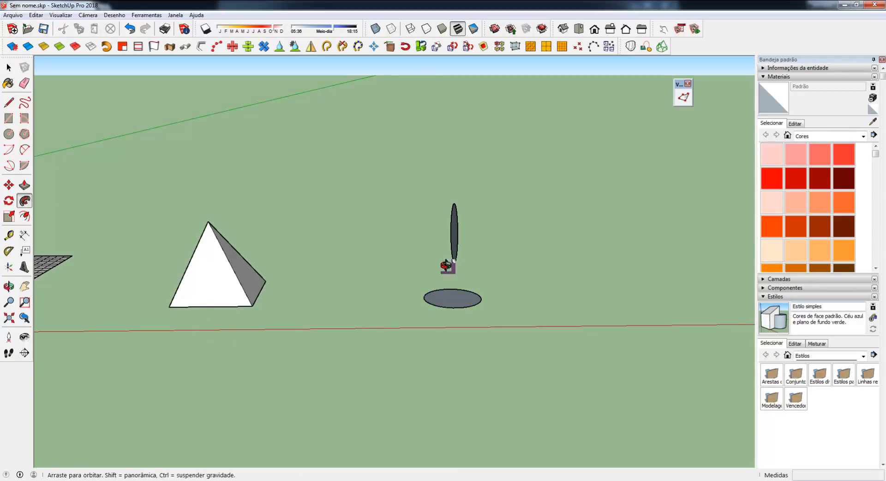
middle_click_drag(445, 266, 380, 277)
left_click(453, 250)
left_click(460, 310)
key("space")
middle_click_drag(460, 310, 449, 208)
double_click(444, 300)
key("Delete")
Turn on the display of hidden geometry so the sphere's edges are drawn
scroll(416, 278, "up", 3)
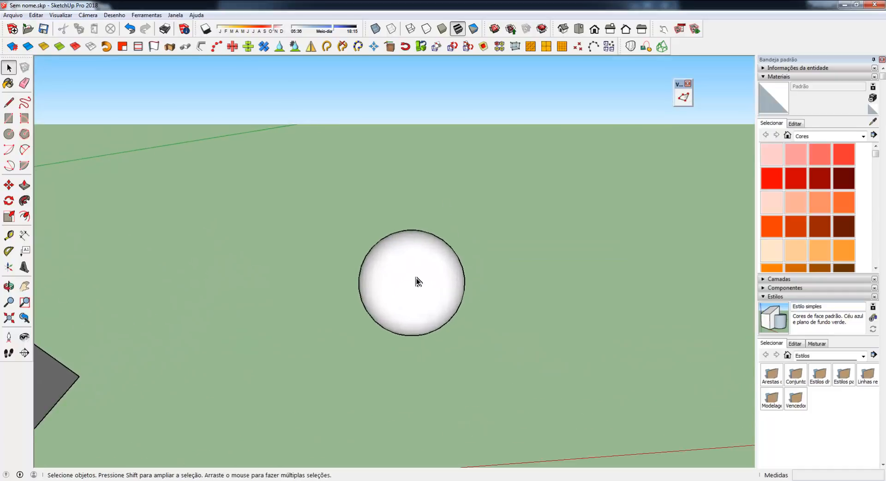
scroll(416, 278, "up", 2)
middle_click_drag(416, 277, 425, 243, "shift")
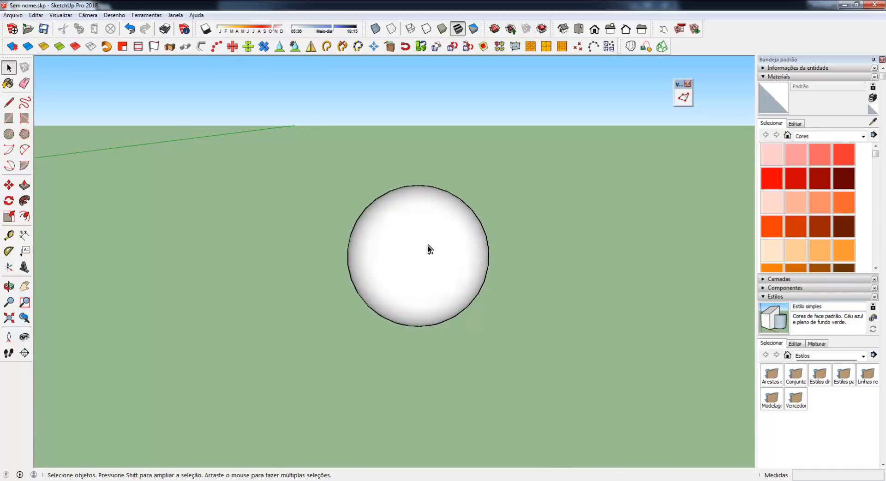
left_click(427, 240)
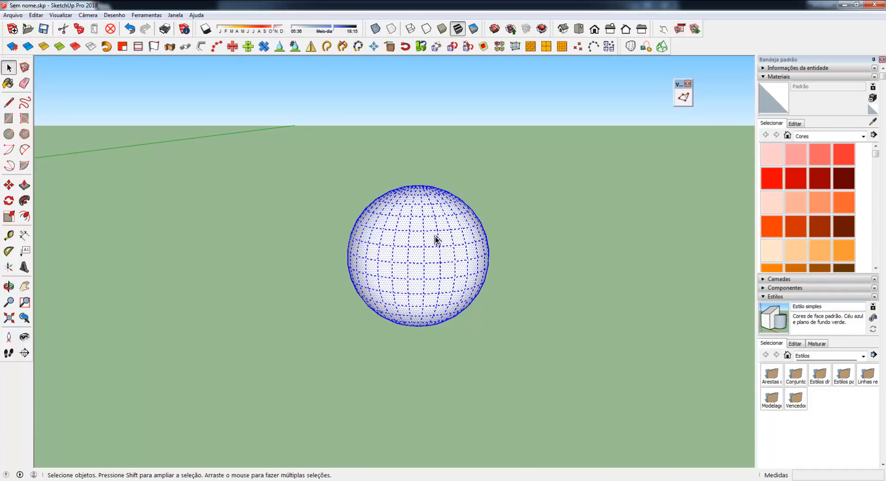
left_click(61, 15)
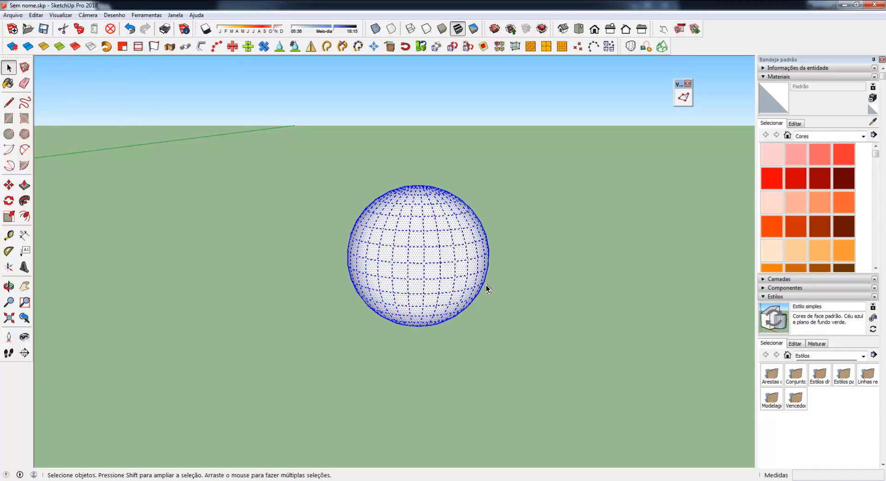
left_click(493, 300)
middle_click_drag(427, 249, 392, 231)
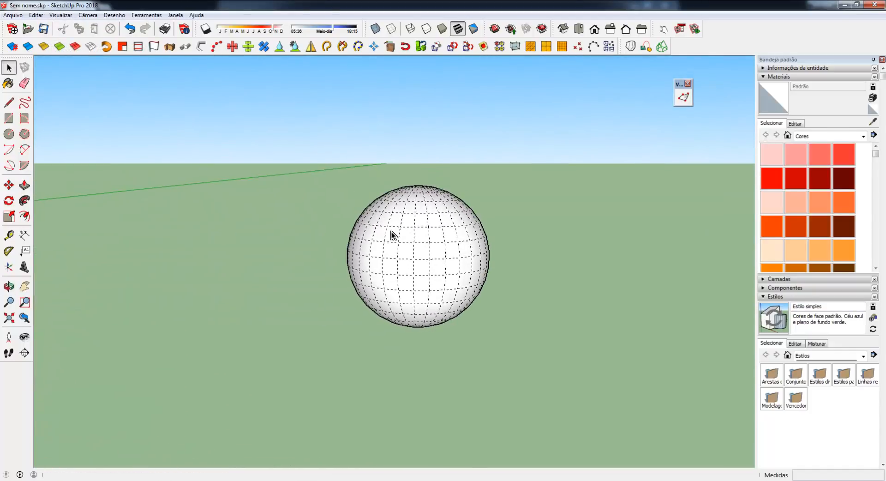
Start vertex editing with a 0.10 m soft selection radius and box-select the vertices in the middle of the sphere
left_click(684, 106)
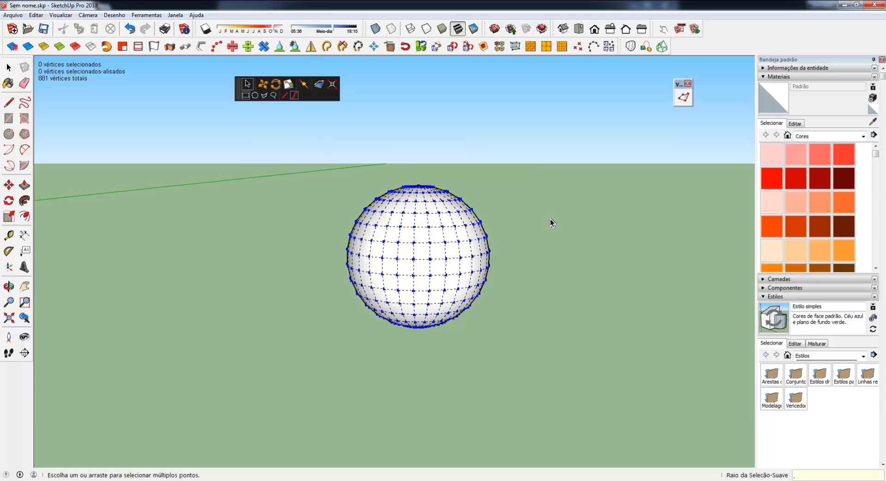
key("Return")
left_click_drag(392, 233, 458, 301)
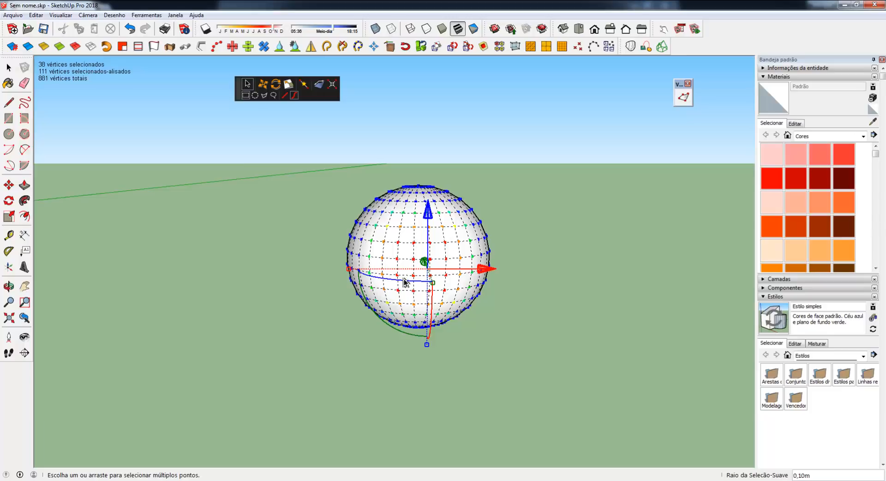
Scale the selected vertices by about 1.63 along the red axis, inspect the sphere's front and back, and undo the scaling
middle_click_drag(387, 255, 527, 282)
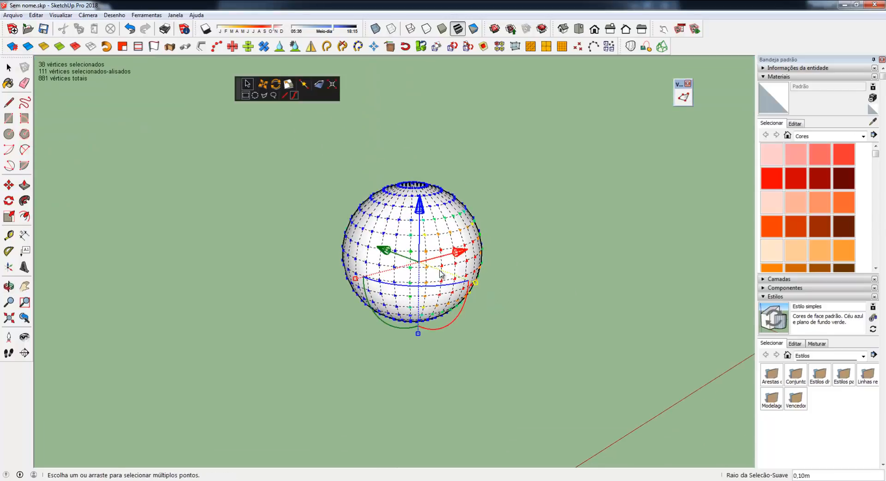
middle_click_drag(440, 275, 10, 284)
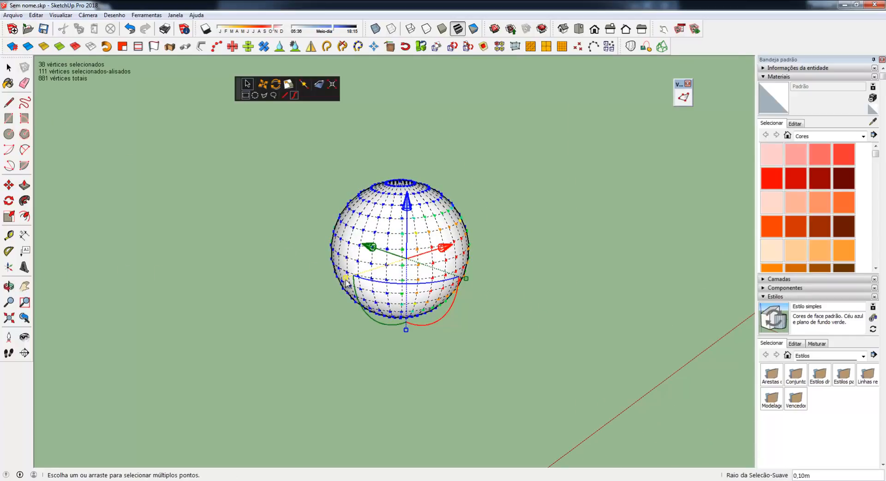
left_click_drag(346, 282, 302, 293)
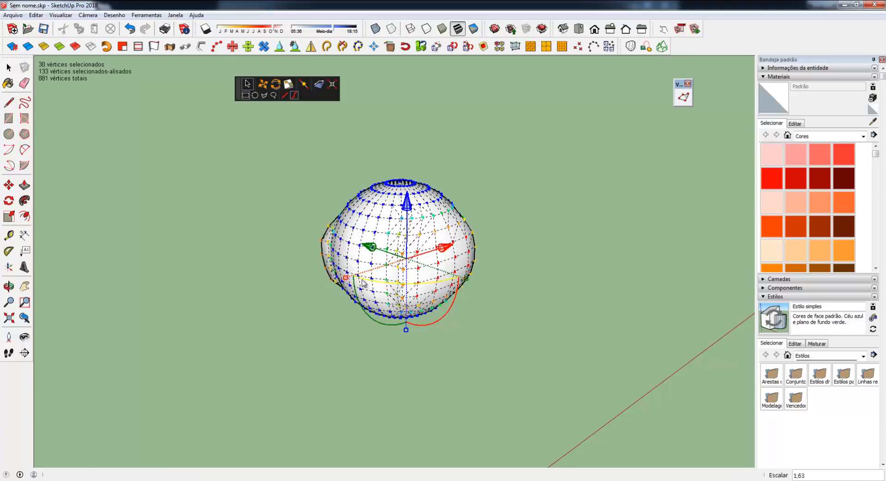
middle_click_drag(363, 283, 391, 282)
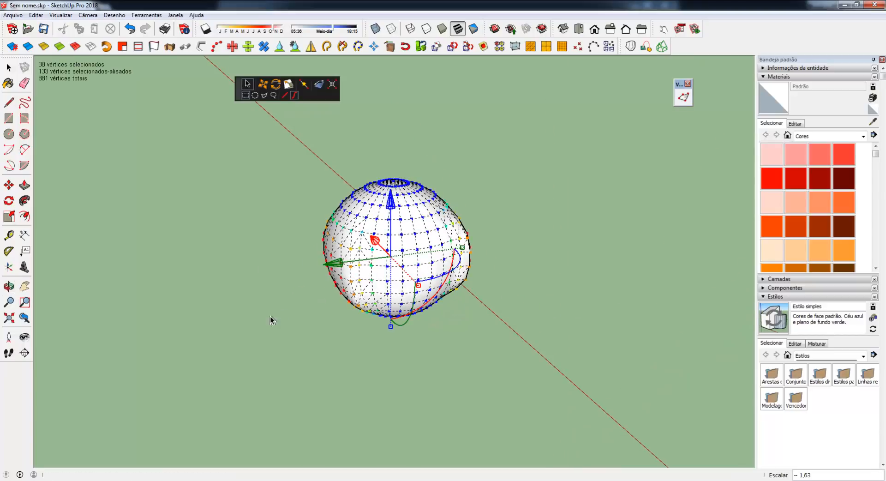
middle_click_drag(428, 268, 305, 253)
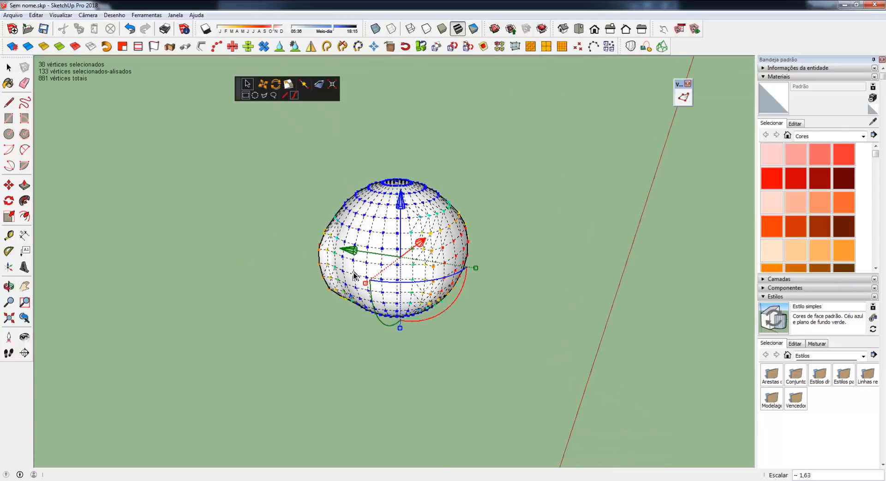
key("ctrl+z")
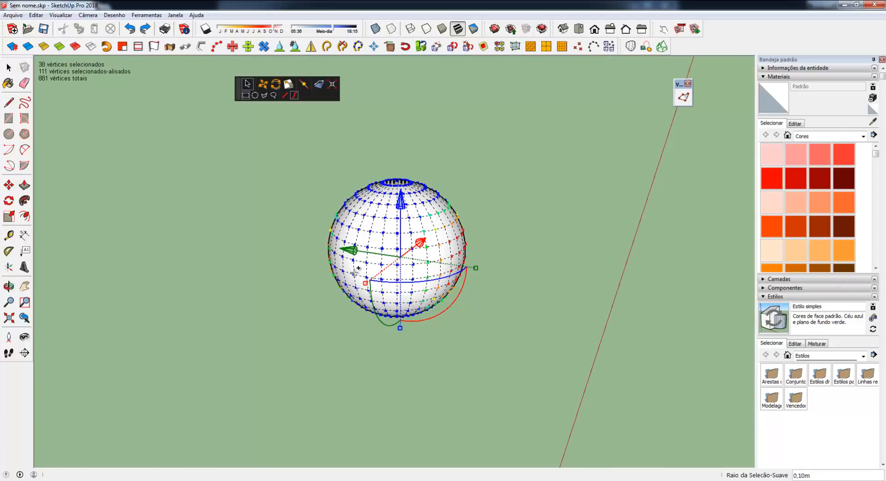
Set vertex editing to ignore back faces (Ignorar Faces-de-trás)
mouse_move(375, 263)
middle_mouse_down()
mouse_move(277, 263)
mouse_move(387, 259)
middle_mouse_up()
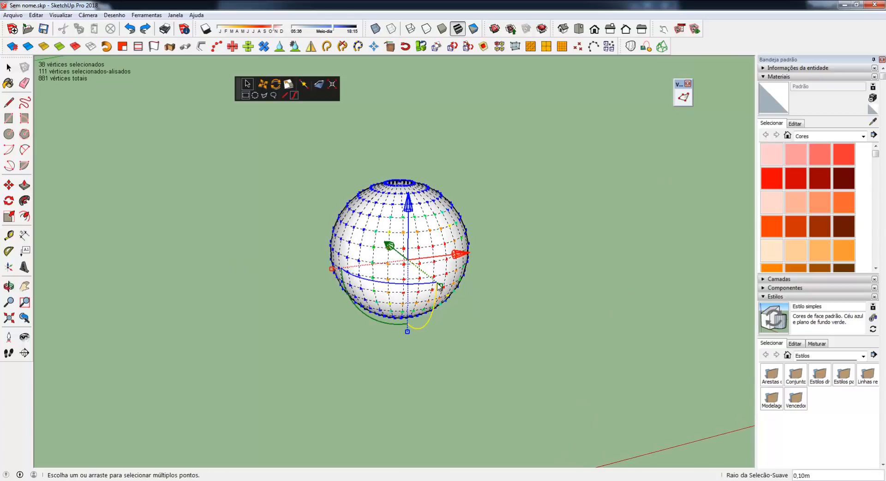
right_click(557, 193)
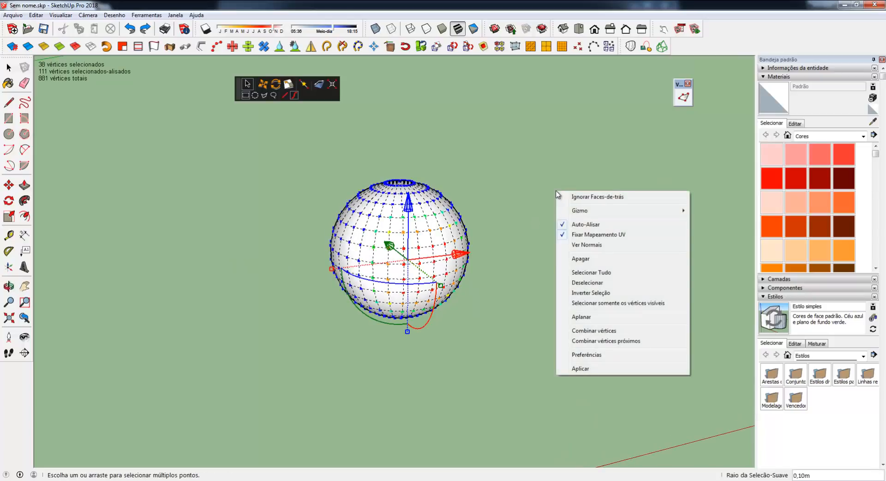
left_click(598, 197)
middle_click_drag(534, 223, 473, 182)
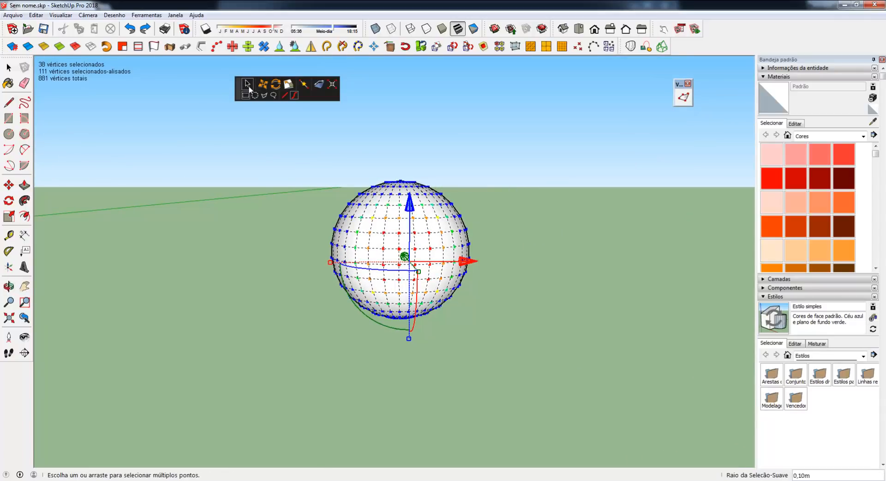
Clear the selection and box-select a small group of vertices at the centre of the sphere's front
left_click(280, 178)
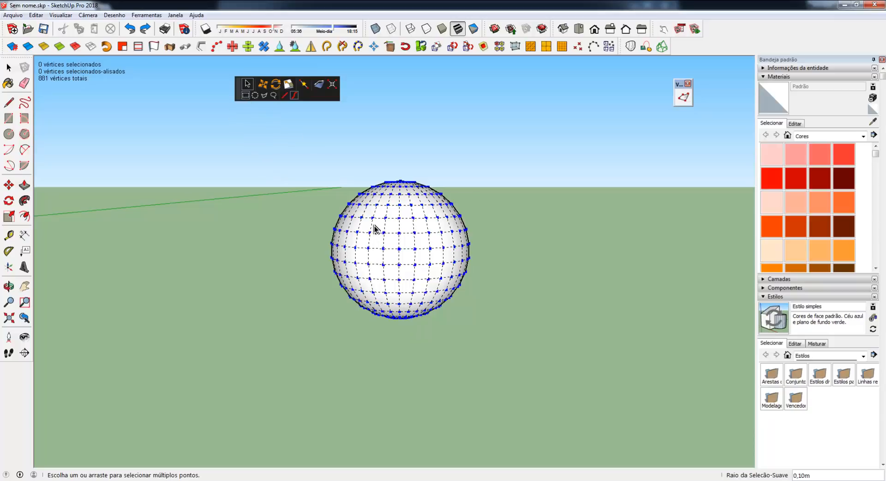
left_click_drag(375, 227, 432, 277)
middle_click_drag(362, 243, 564, 287)
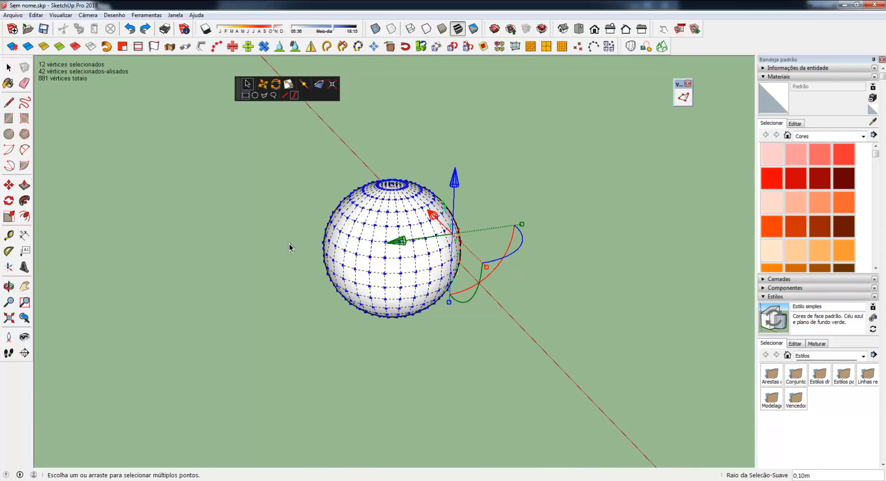
Try rotating the selected vertices by -30 degrees about the red axis, undo the rotation and clear the selection
middle_click_drag(424, 304, 389, 295)
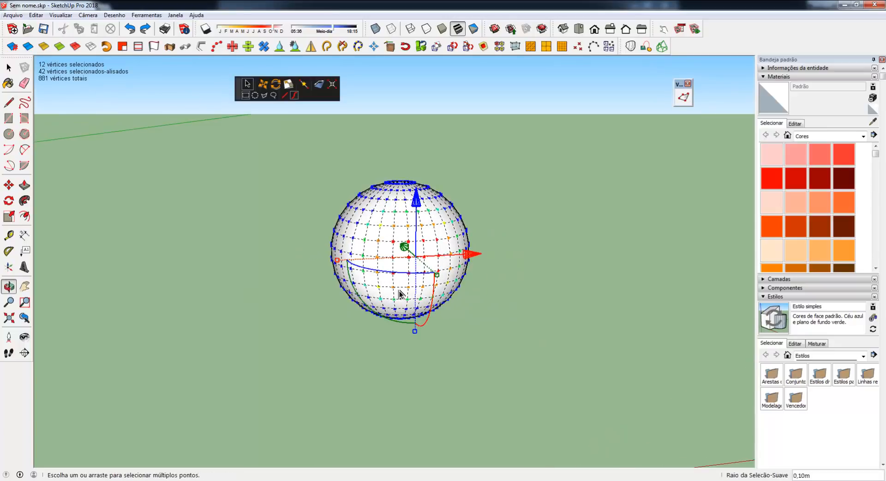
left_click_drag(436, 291, 433, 263)
middle_click_drag(440, 341, 522, 303)
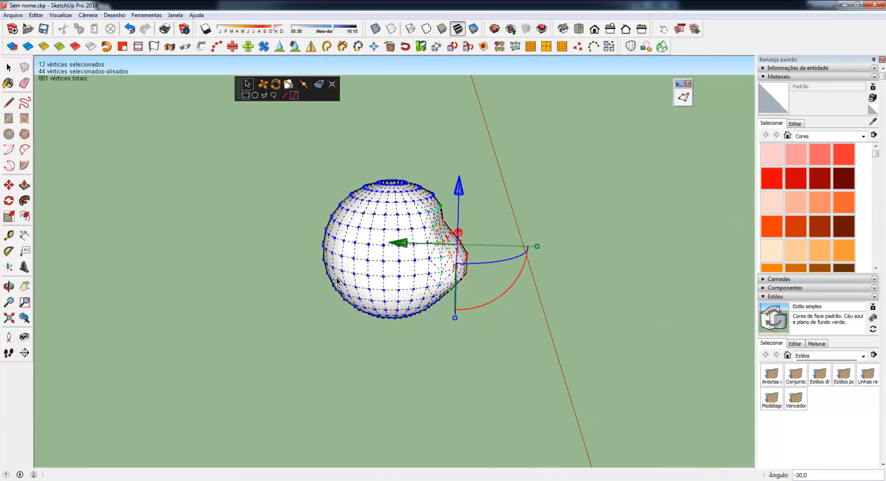
key("ctrl+z")
middle_click_drag(416, 332, 138, 342)
left_click(248, 303)
middle_click_drag(348, 284, 243, 247)
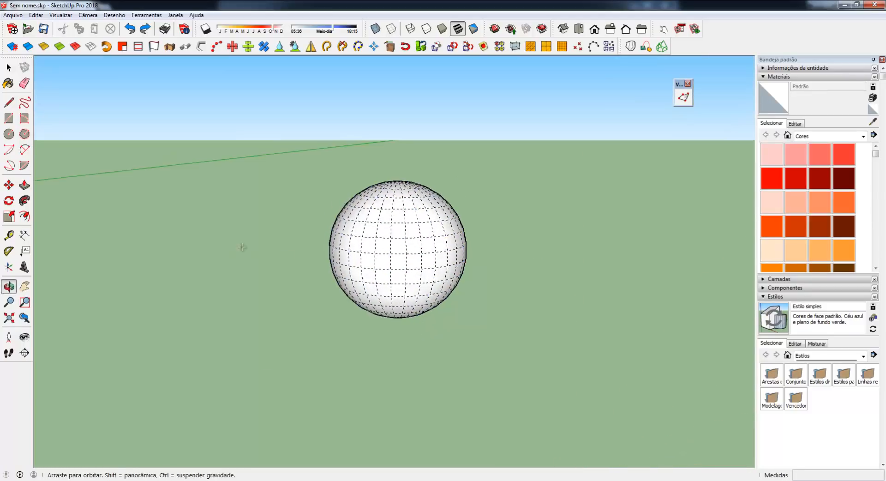
Align the gizmo to the view (Alinhar à vista) and test it by selecting vertices on different parts of the sphere
right_click(539, 136)
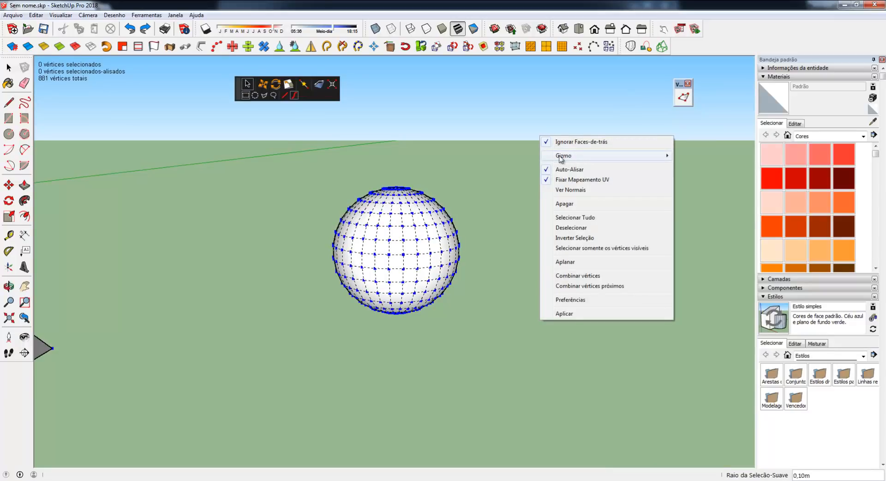
mouse_move(561, 157)
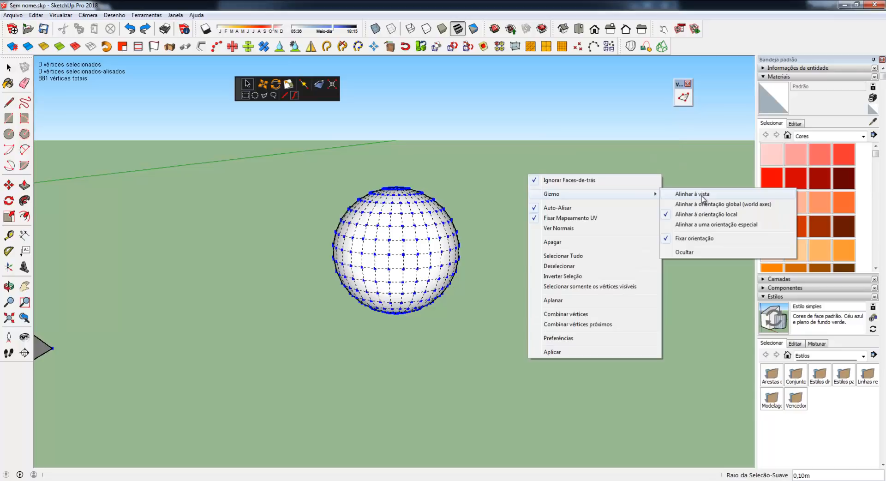
left_click(727, 194)
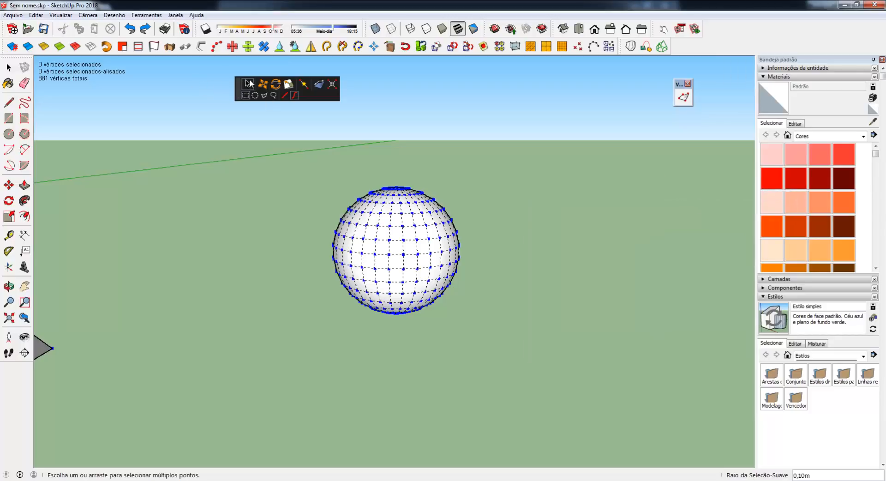
left_click(402, 240)
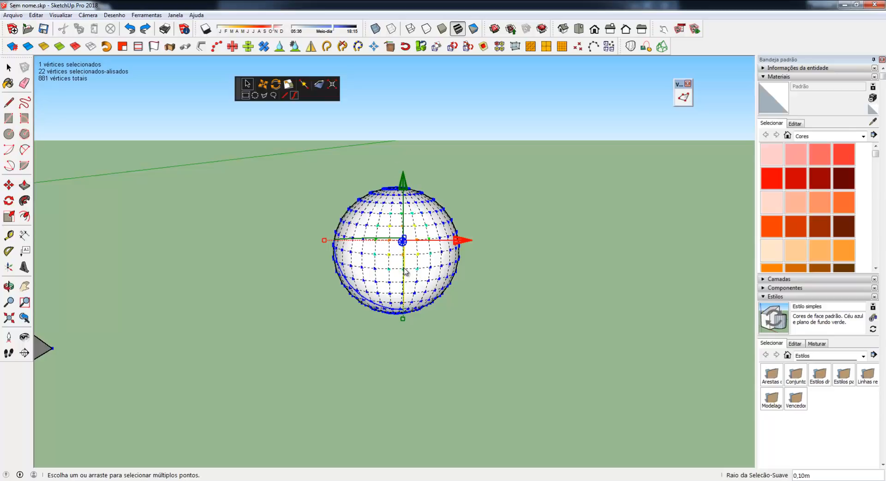
left_click(450, 221)
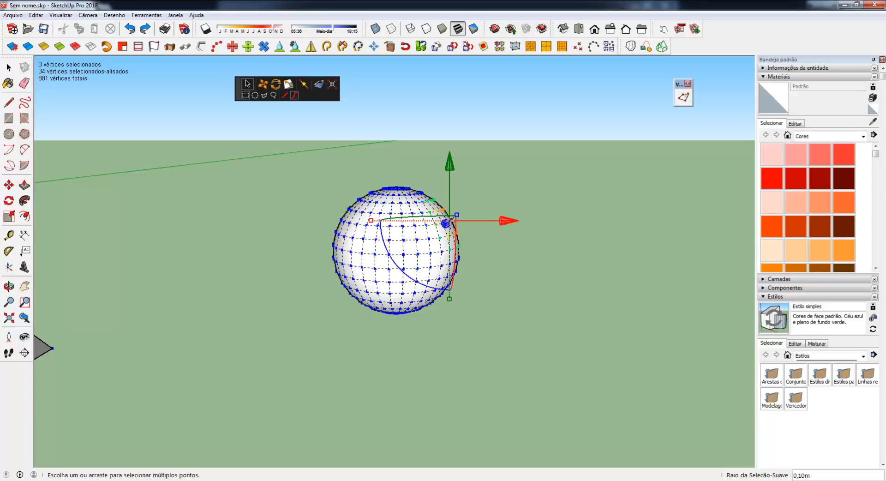
left_click(394, 195)
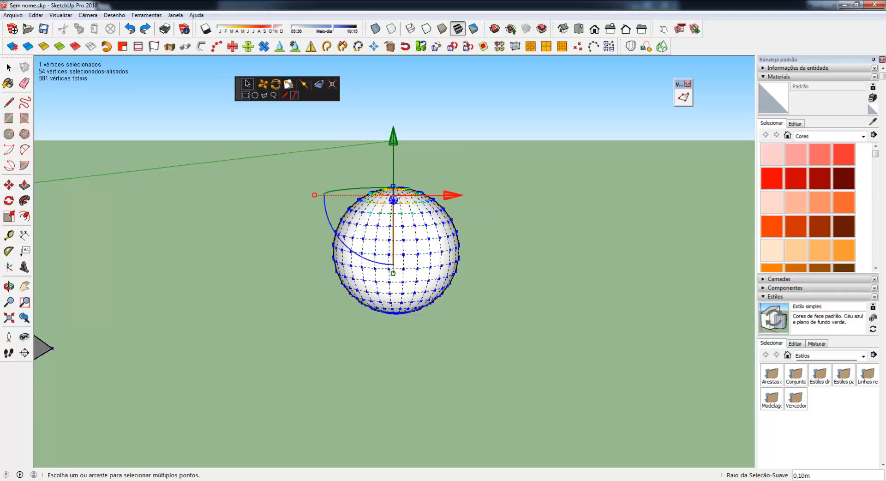
Align the gizmo to the global orientation (Alinhar à orientação global) and test it by selecting individual vertices across the sphere
left_click(415, 233)
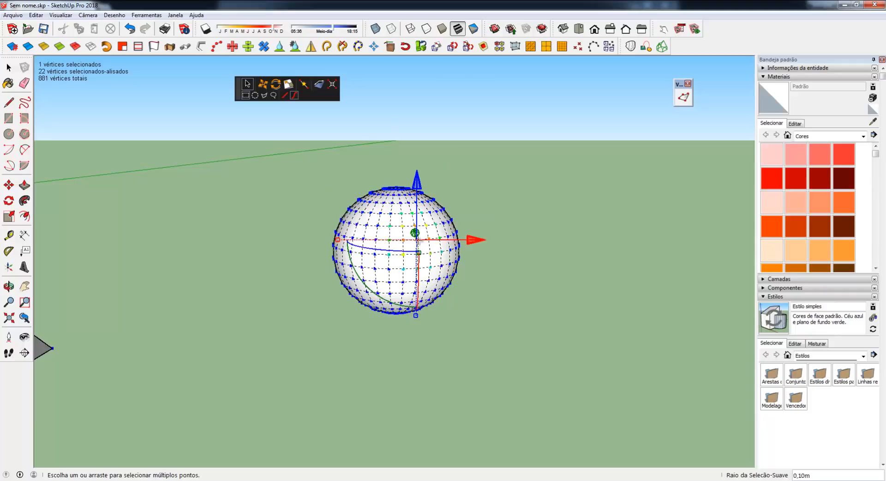
left_click(344, 238)
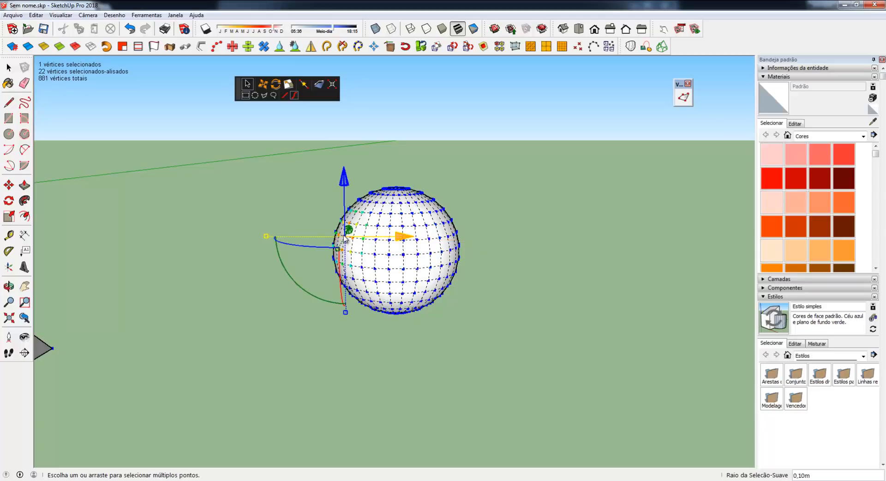
right_click(535, 187)
mouse_move(599, 208)
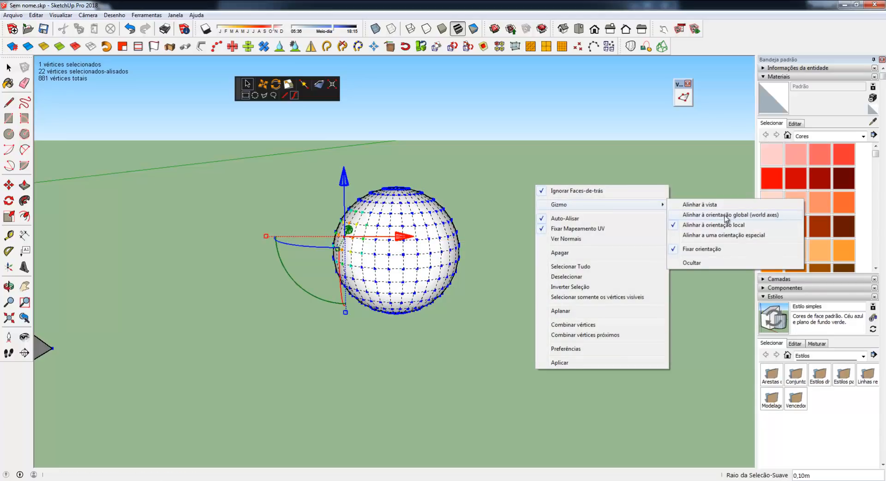
left_click(726, 216)
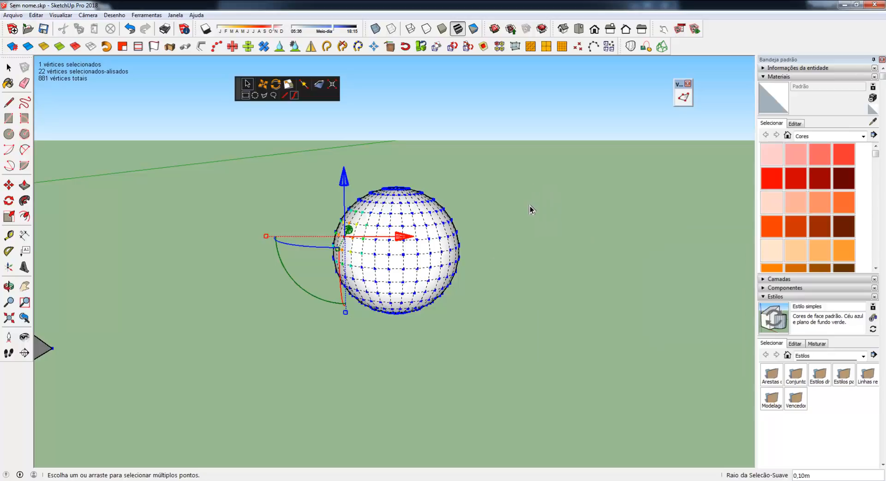
left_click(439, 238)
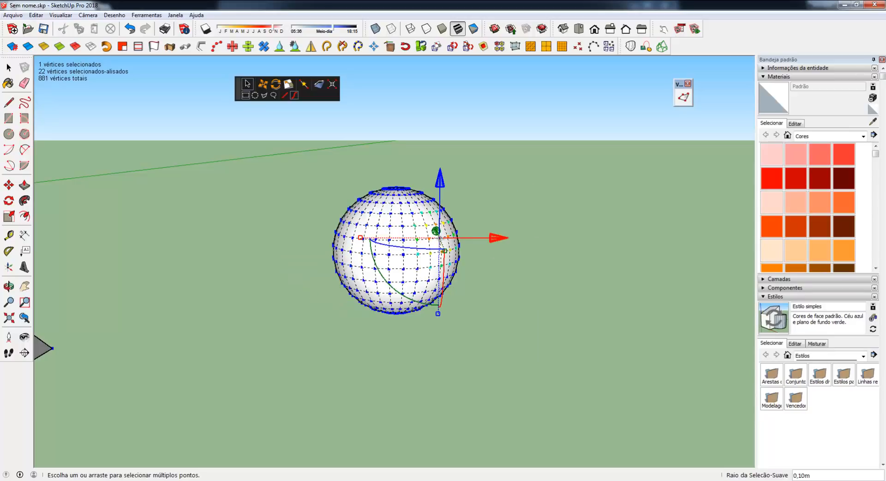
left_click(391, 213)
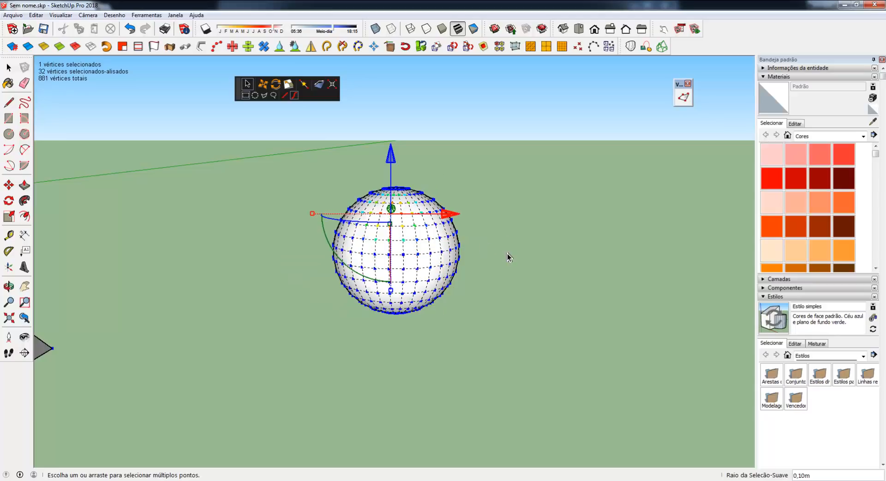
Check the gizmo's orientation on the neighbouring pyramid by selecting three of its vertices one after another
middle_click_drag(516, 257, 167, 333)
left_click(145, 333)
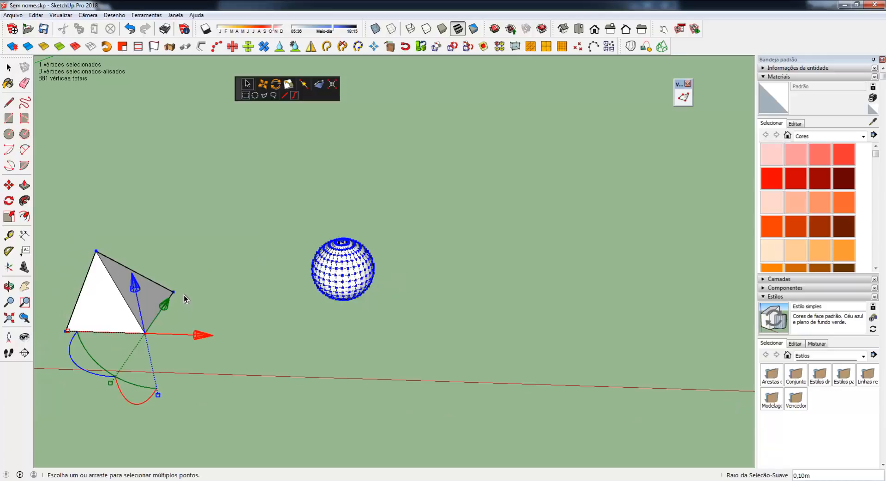
left_click(173, 291)
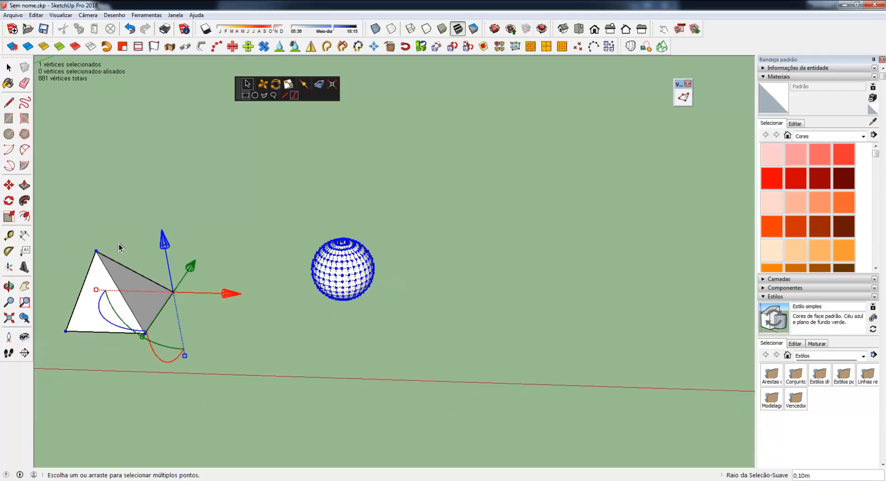
left_click(96, 251)
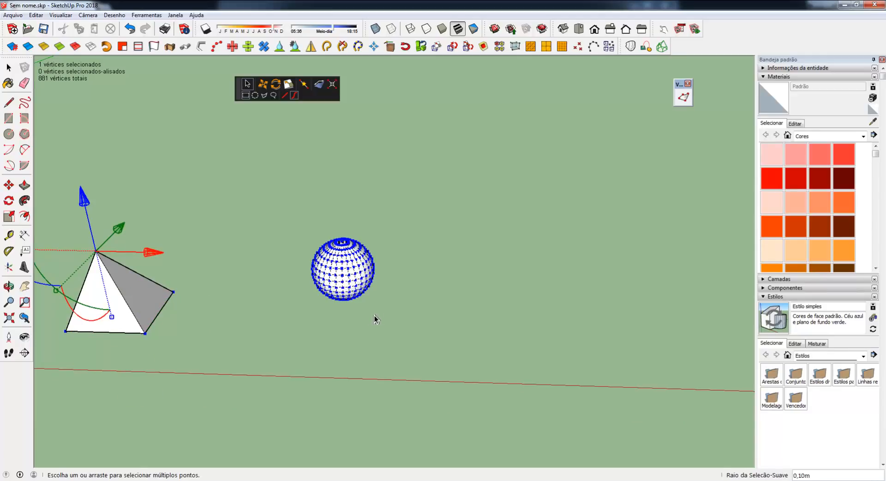
Align the gizmo to a special orientation (Alinhar a uma orientação especial), picking a sphere vertex as origin and nearby vertices for the red and green axes
right_click(522, 176)
mouse_move(577, 195)
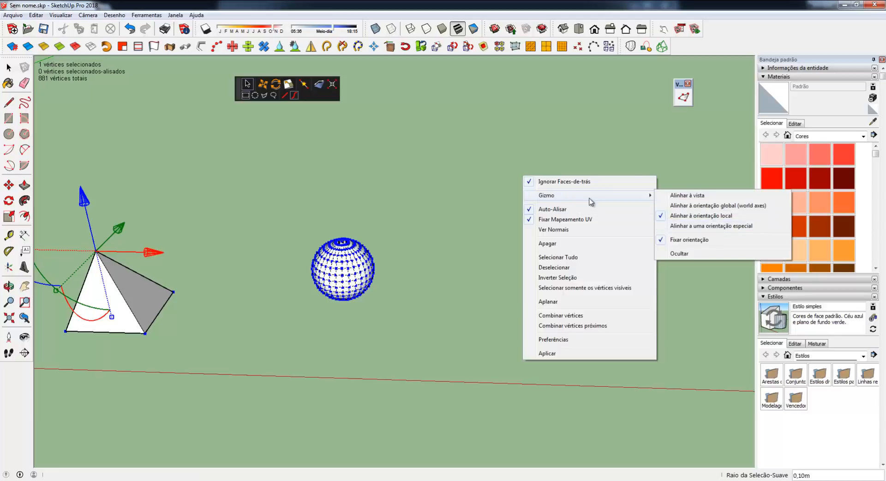
left_click(692, 226)
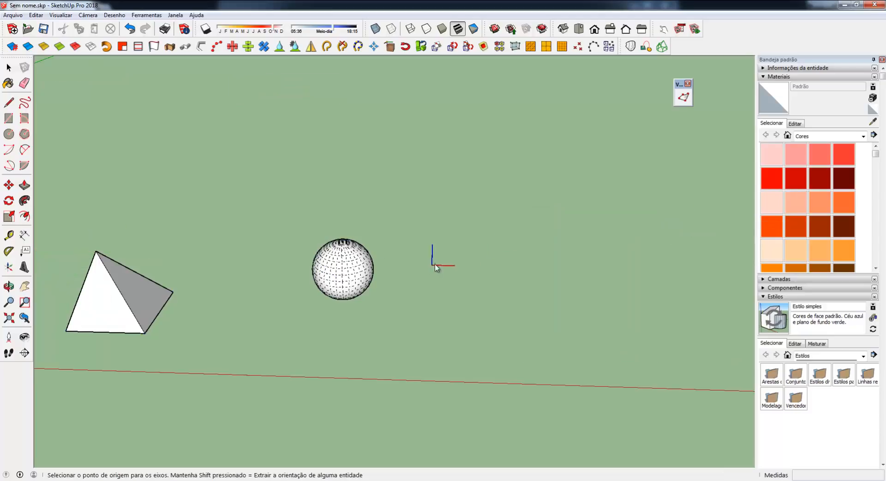
scroll(392, 233, "up", 2)
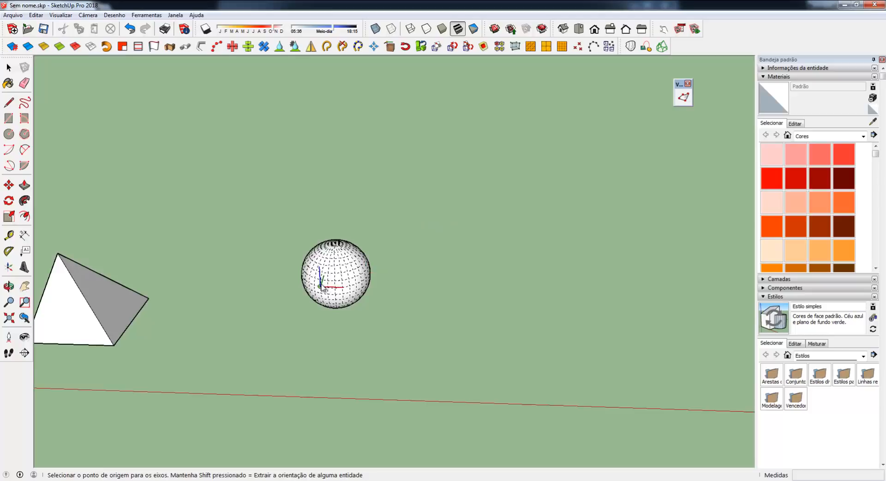
scroll(343, 259, "up", 7)
middle_click_drag(345, 257, 421, 233)
scroll(395, 233, "up", 5)
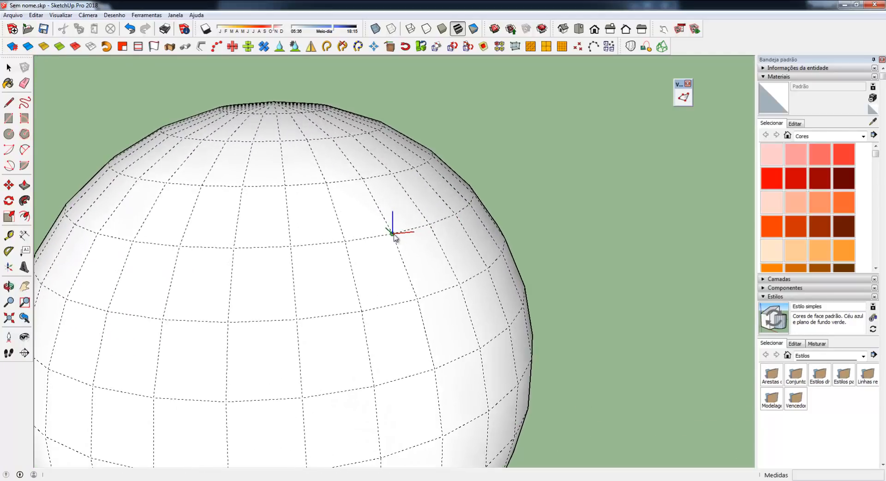
left_click(392, 234)
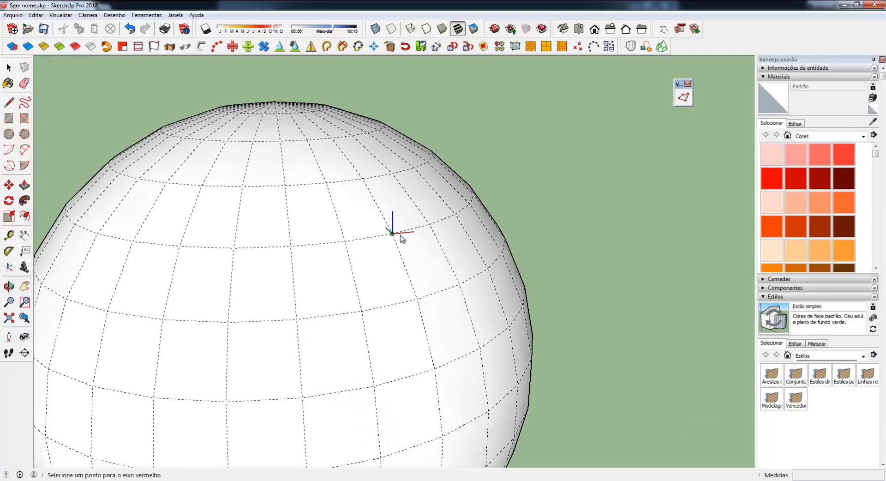
left_click(460, 285)
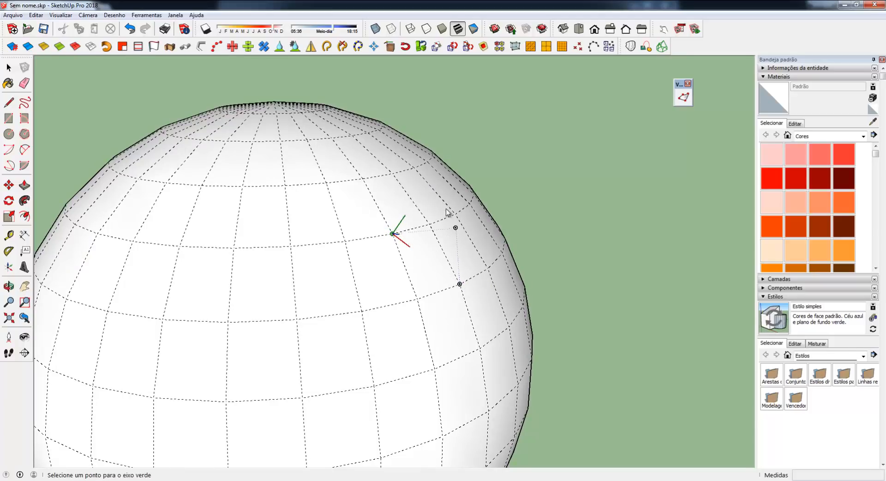
left_click(394, 175)
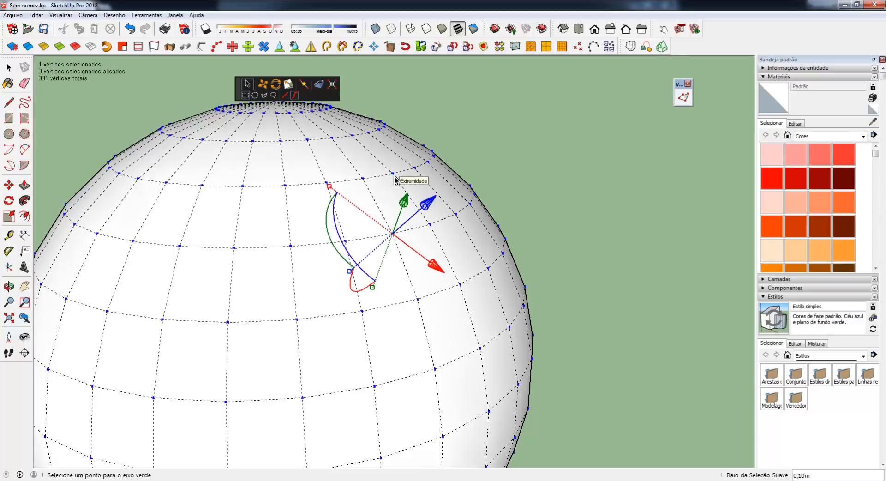
Try moving the origin vertex about 0.03 m along the custom green axis, undo the move and clear the selection
middle_click_drag(428, 263, 402, 249)
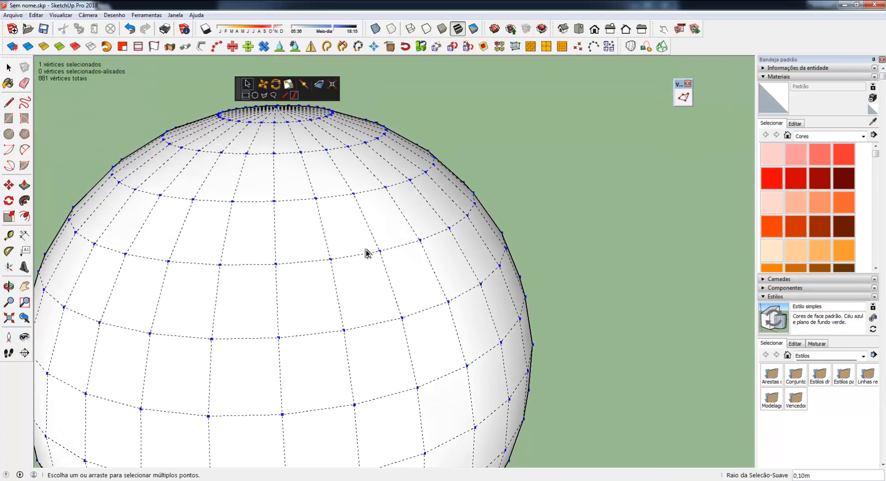
left_click(380, 252)
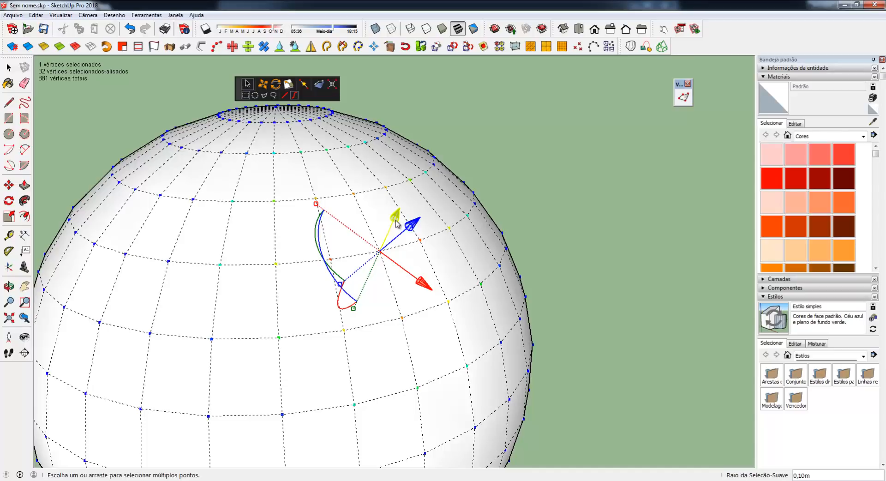
left_click_drag(396, 225, 424, 230)
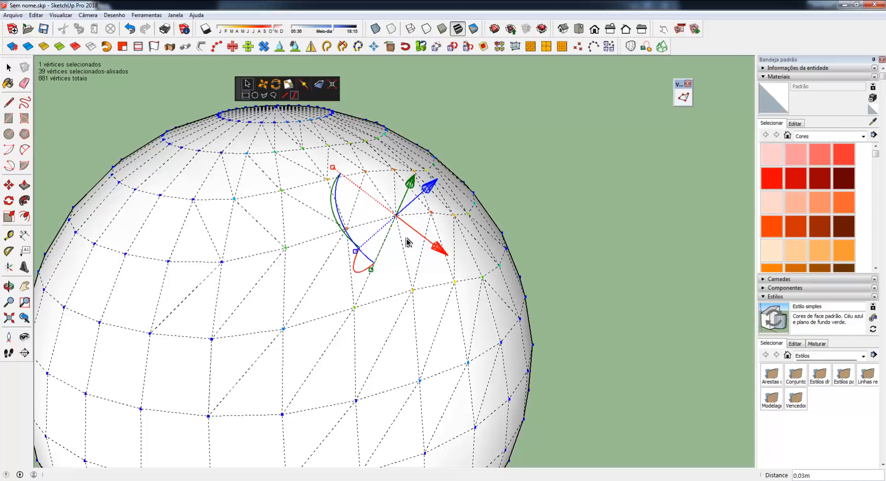
key("ctrl+z")
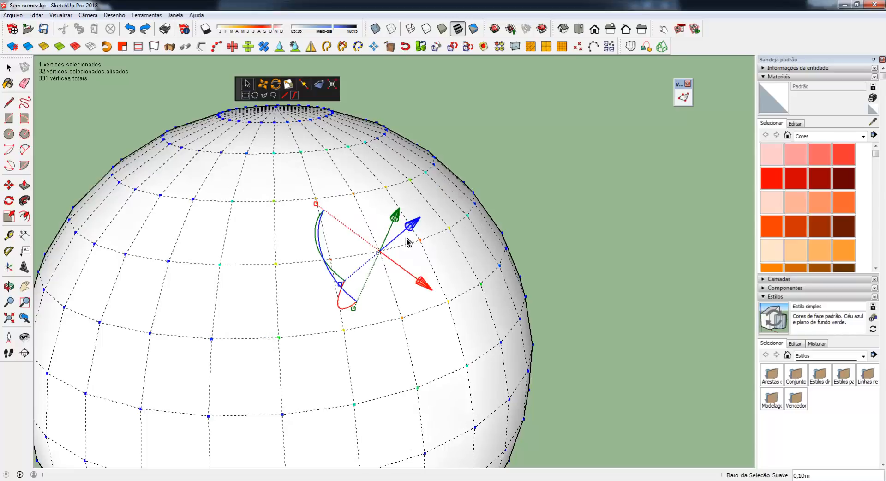
scroll(462, 277, "down", 8)
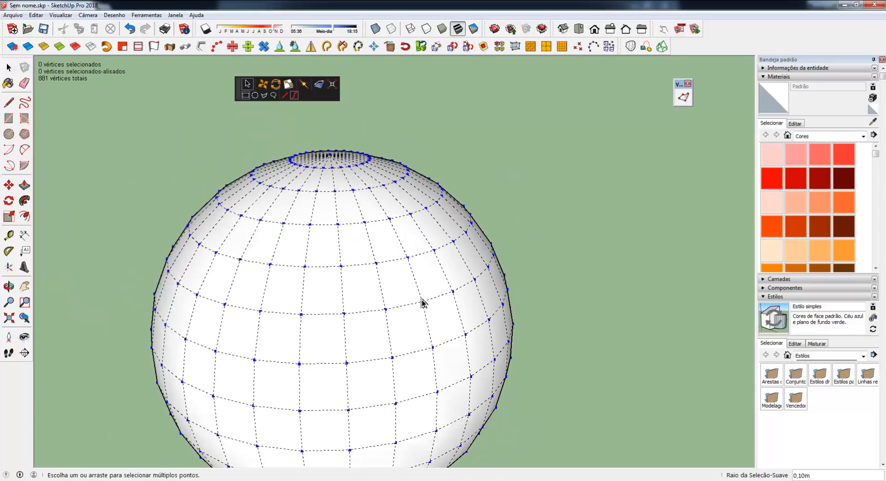
Draw a 1 m by 1 m square face on the ground beside the sphere, on the side away from the pyramid
middle_click_drag(572, 294, 391, 264)
scroll(391, 264, "down", 5)
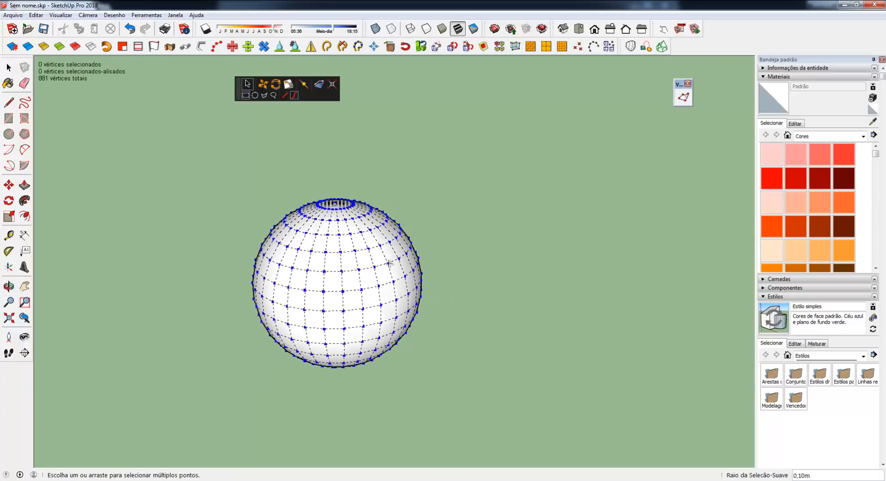
middle_click_drag(531, 275, 511, 276, "shift")
scroll(483, 258, "down", 2)
middle_click_drag(541, 323, 435, 295, "shift")
scroll(436, 296, "down", 4)
key("r")
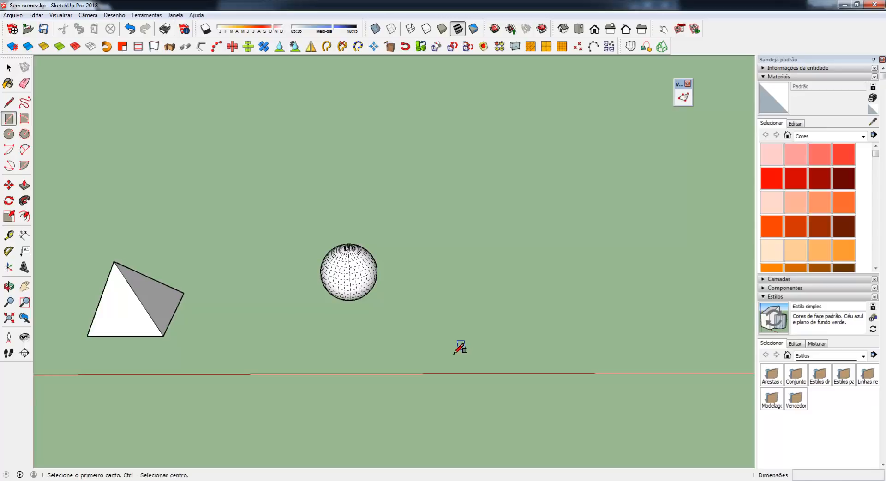
left_click(451, 355)
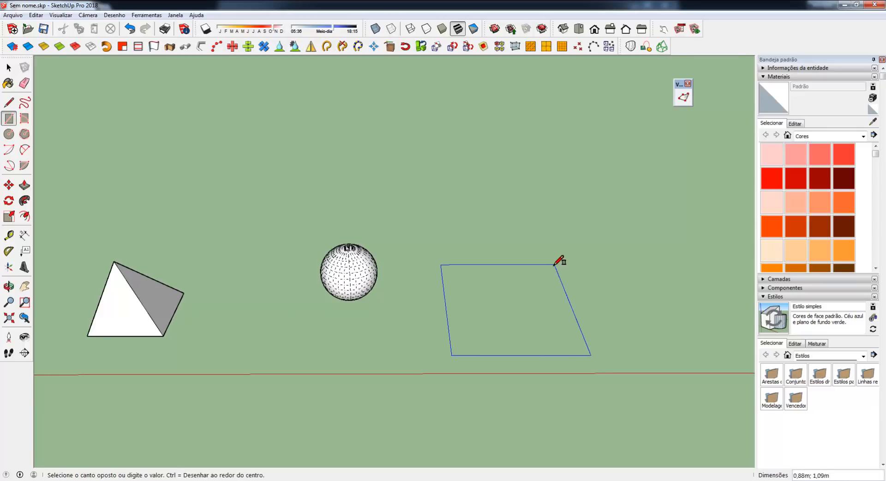
type("1,")
type("1;")
key("Return")
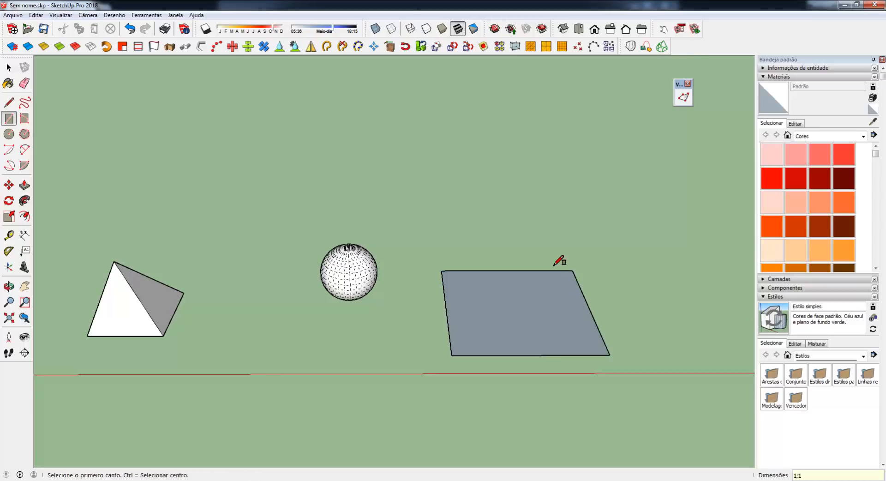
key("space")
Reverse the new square's face (Inverter faces) so its front side points up
right_click(538, 317)
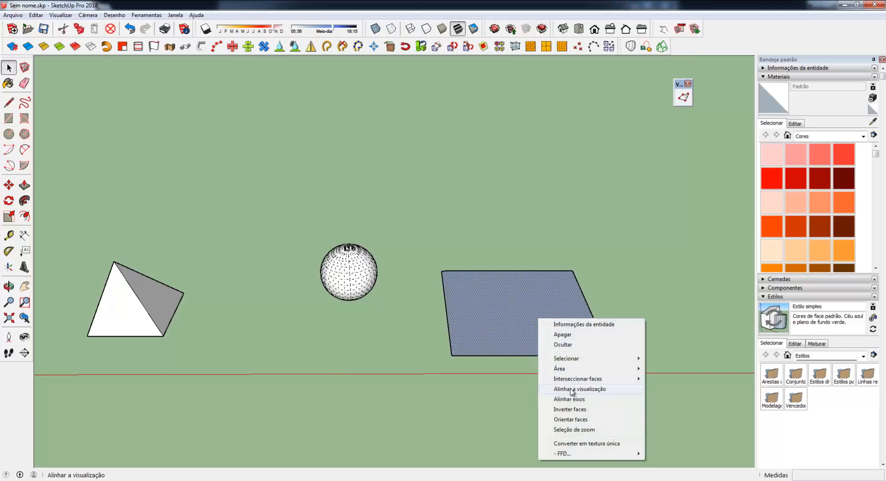
left_click(570, 409)
middle_click_drag(502, 312, 442, 307)
scroll(500, 237, "up", 5)
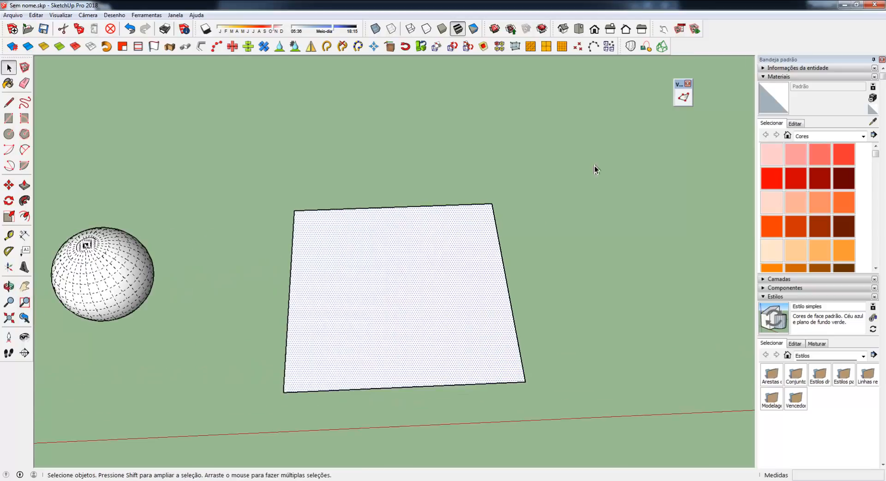
Start vertex editing on the square and turn off automatic smoothing (Auto-Alisar)
left_click(682, 99)
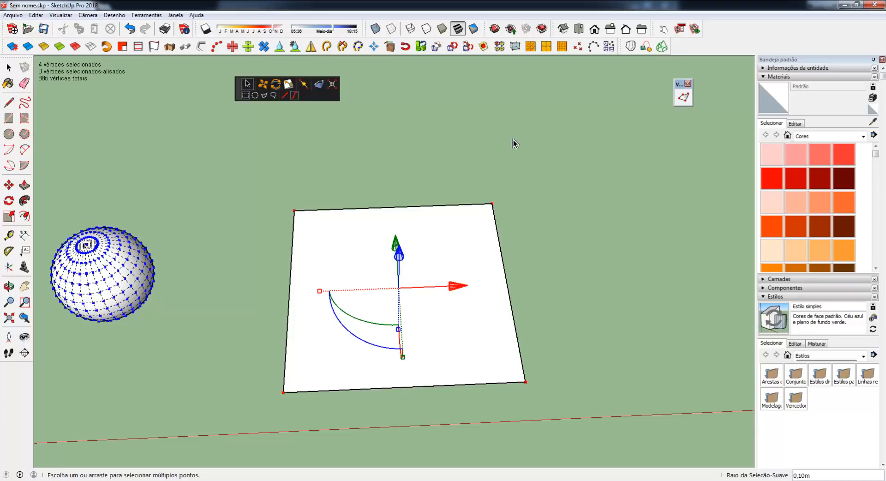
right_click(553, 140)
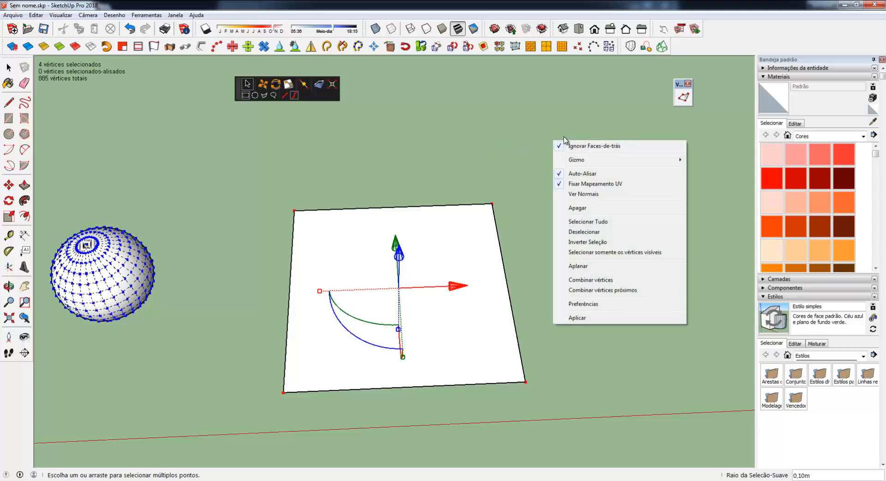
left_click(571, 175)
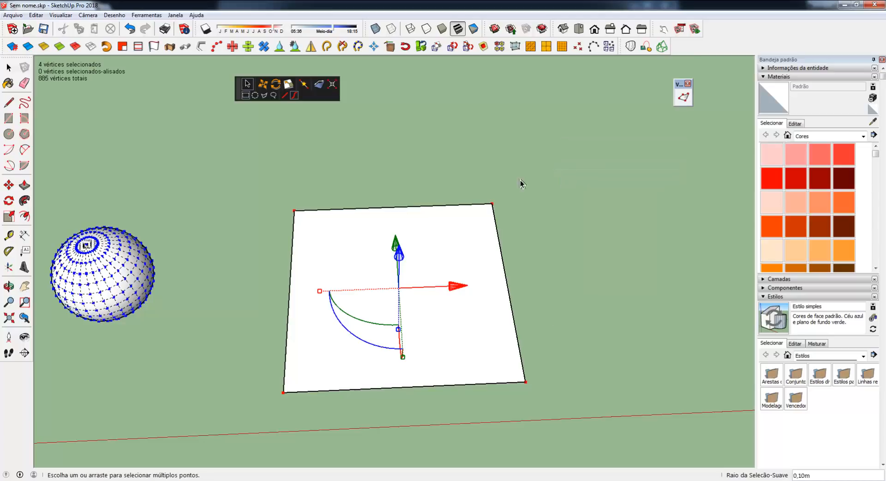
Try raising one front corner vertex of the square 0.50 m along the blue axis, inspect the fold and undo the move
left_click(525, 382)
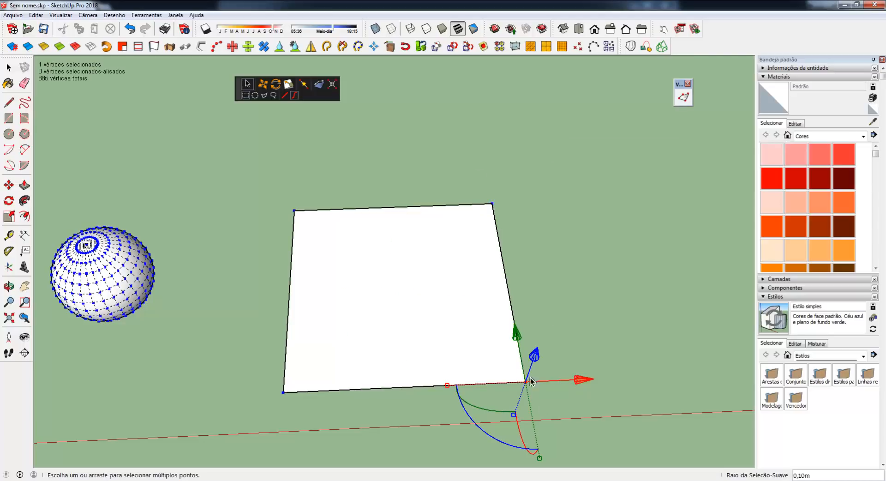
left_click_drag(533, 357, 558, 240)
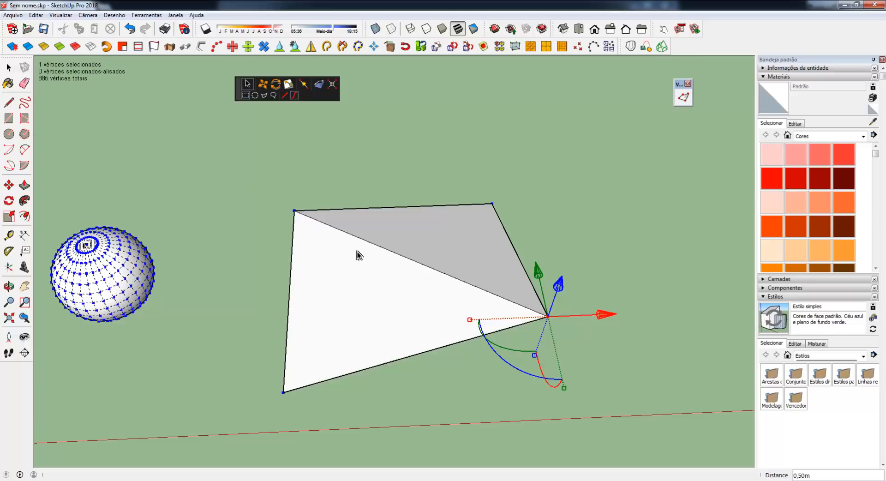
middle_click_drag(359, 256, 445, 267)
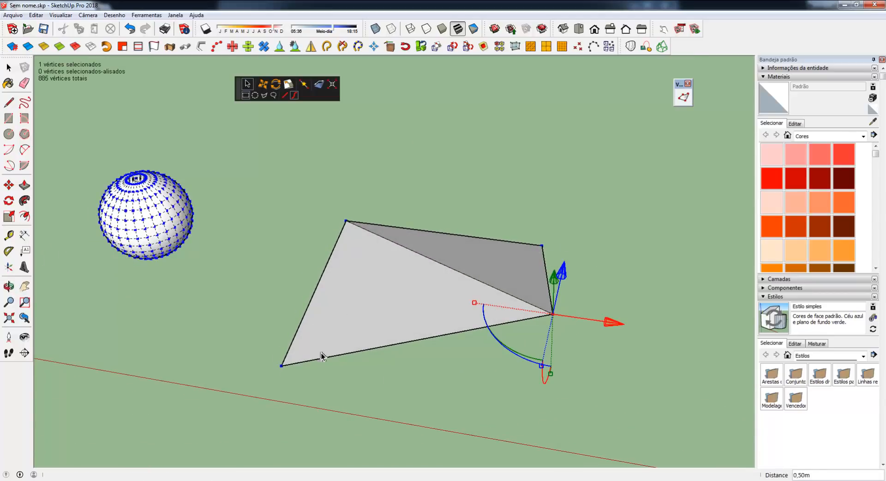
key("ctrl+z")
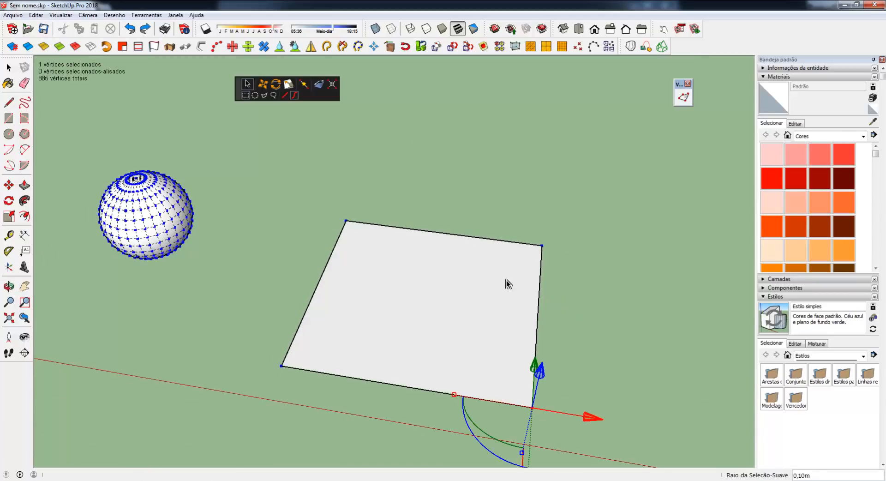
Turn automatic smoothing (Auto-Alisar) back on, try raising the square's front corner vertex about 0.32 m along the blue axis and undo the move
right_click(605, 171)
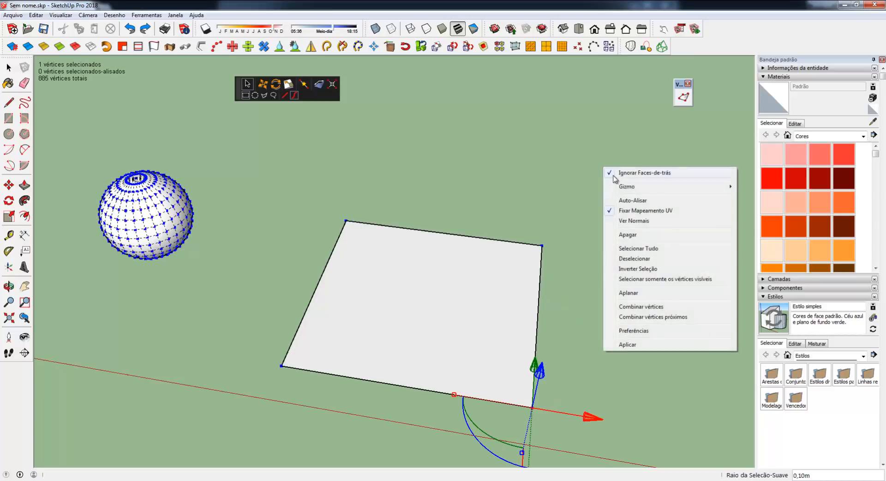
left_click(626, 204)
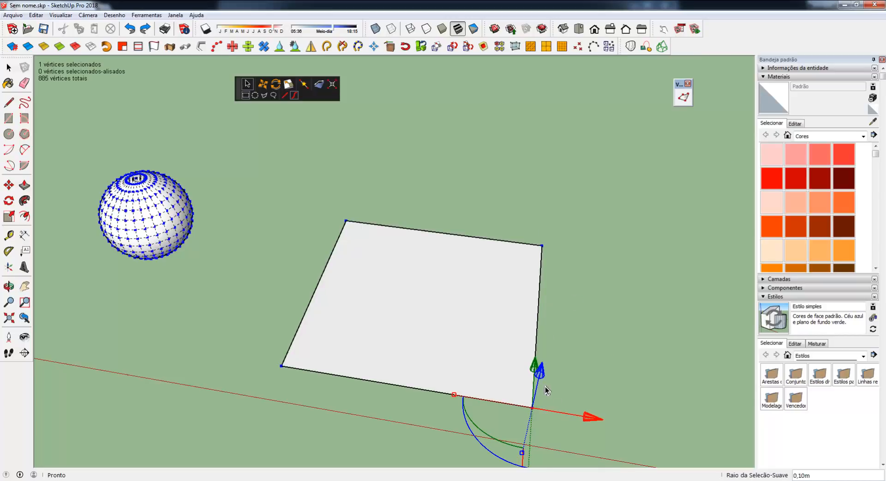
middle_click_drag(544, 388, 577, 300)
left_click_drag(577, 300, 583, 225)
middle_click_drag(476, 289, 521, 233)
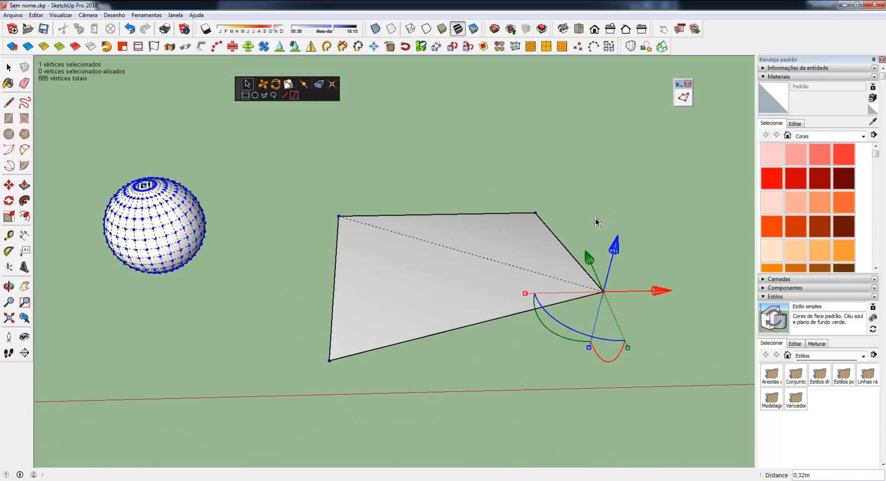
key("ctrl+z")
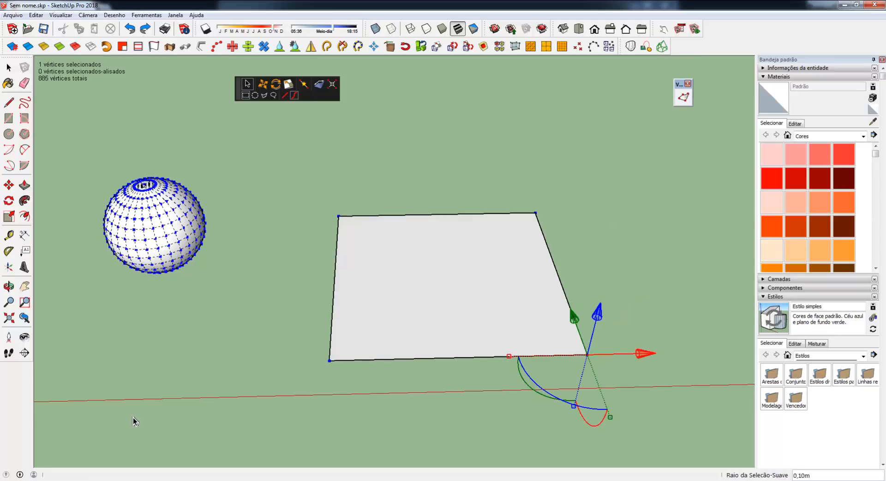
Clear the vertex selection and turn off UV mapping preservation (Fixar Mapeamento UV)
left_click(578, 253)
right_click(601, 181)
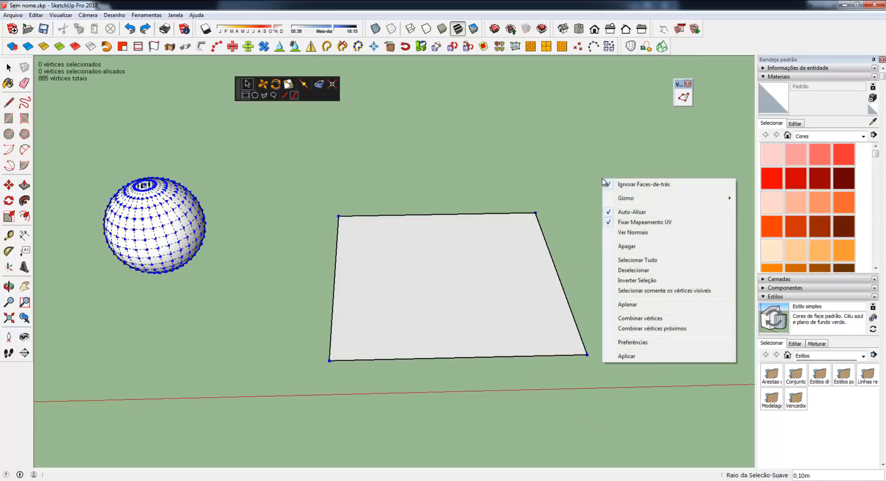
left_click(646, 226)
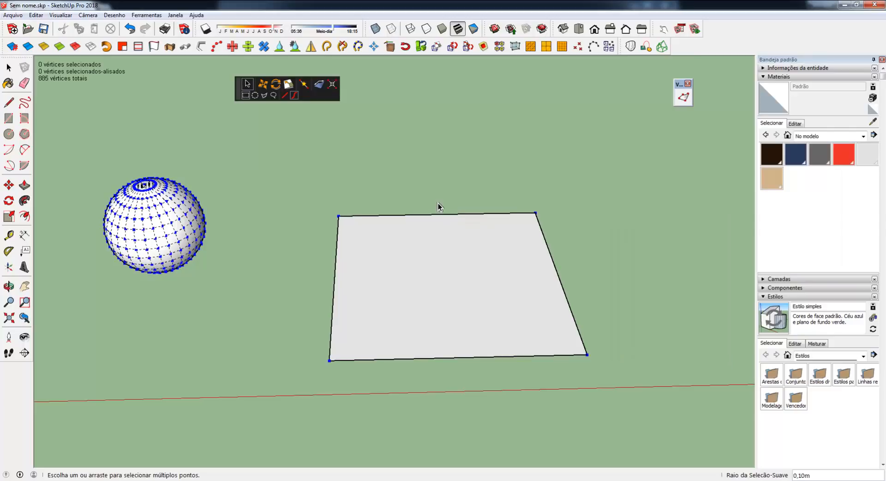
Leave vertex editing and split the square face into a fine grid of small faces
key("space")
left_click(461, 282)
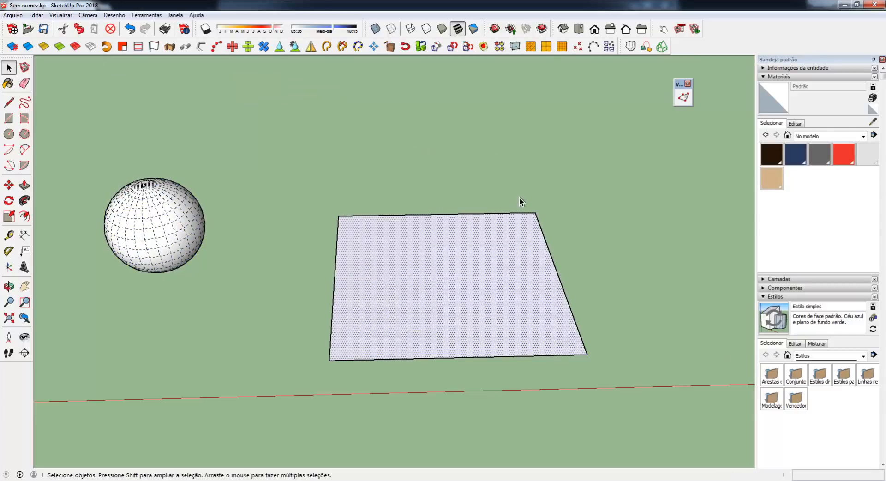
left_click(562, 46)
left_click(438, 254)
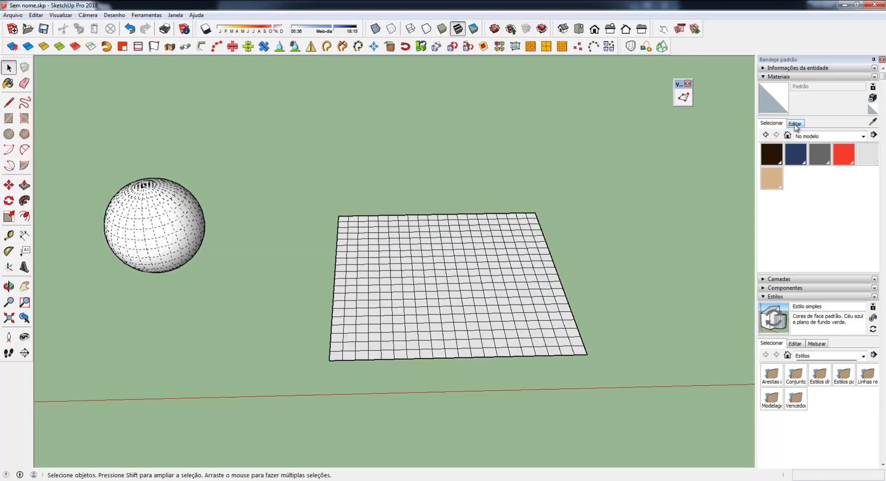
Paint the whole grid with the Azulejo azul-marinho material from the Azulejos collection and check the tile pattern up close
left_click(810, 137)
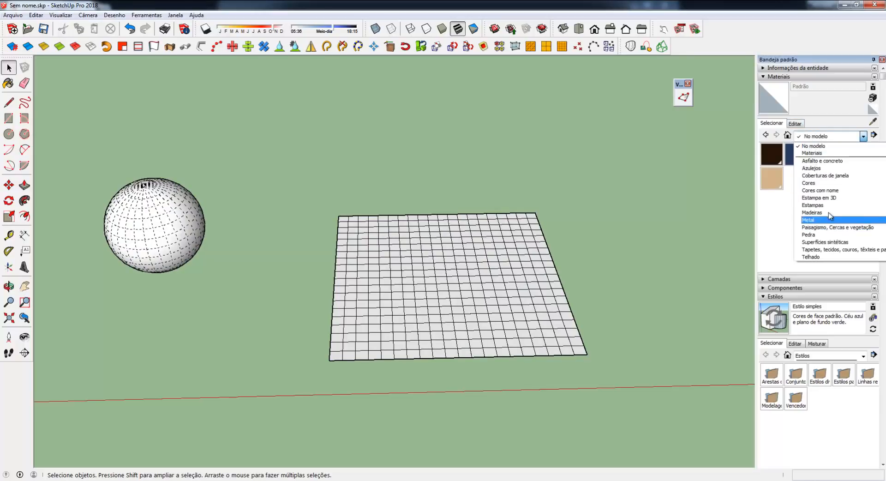
left_click(813, 169)
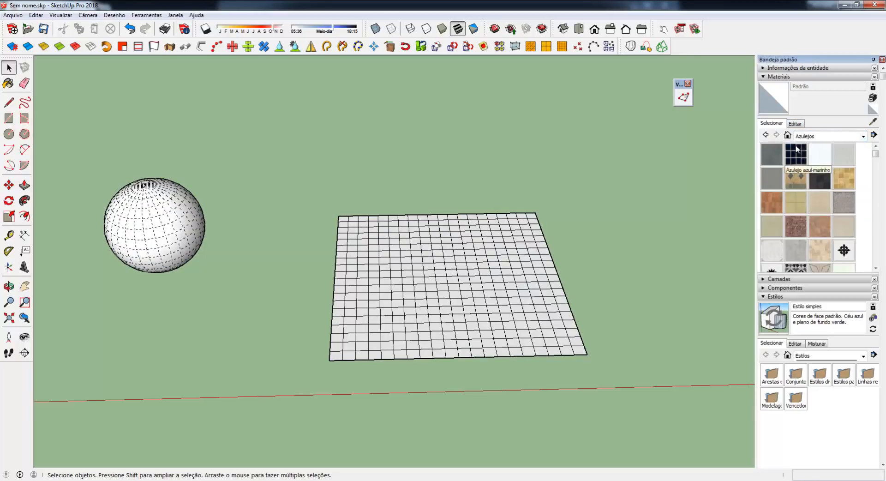
left_click(795, 154)
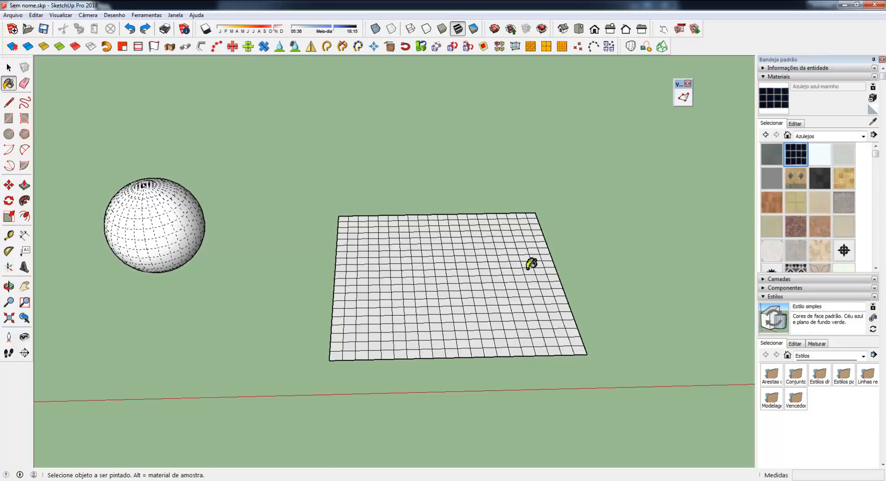
key("ctrl")
left_click(455, 276, "ctrl")
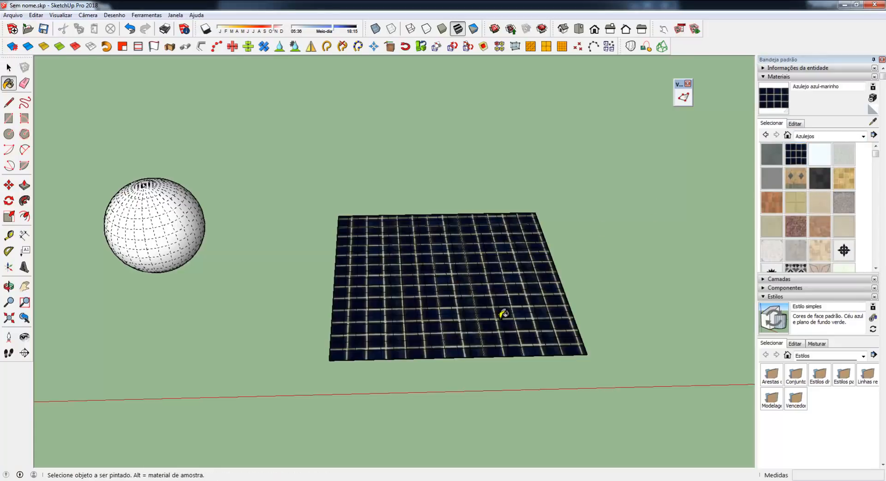
key("o")
key("b")
scroll(506, 257, "up", 6)
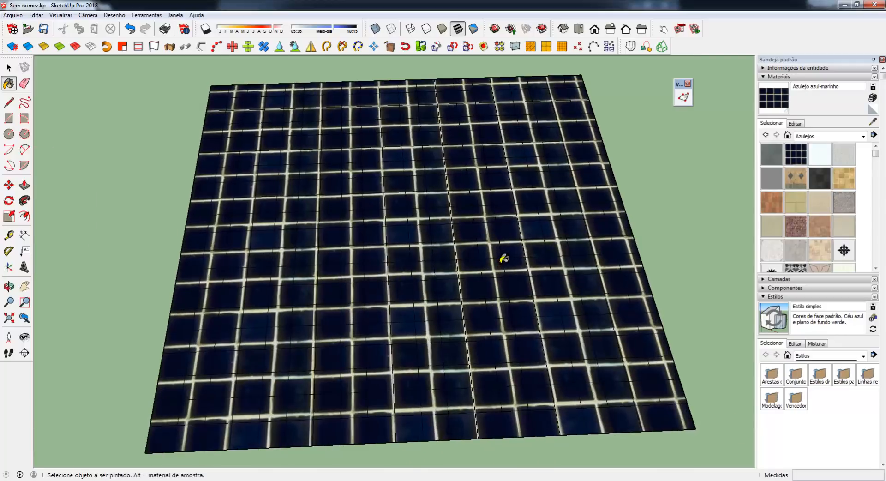
scroll(436, 254, "down", 10)
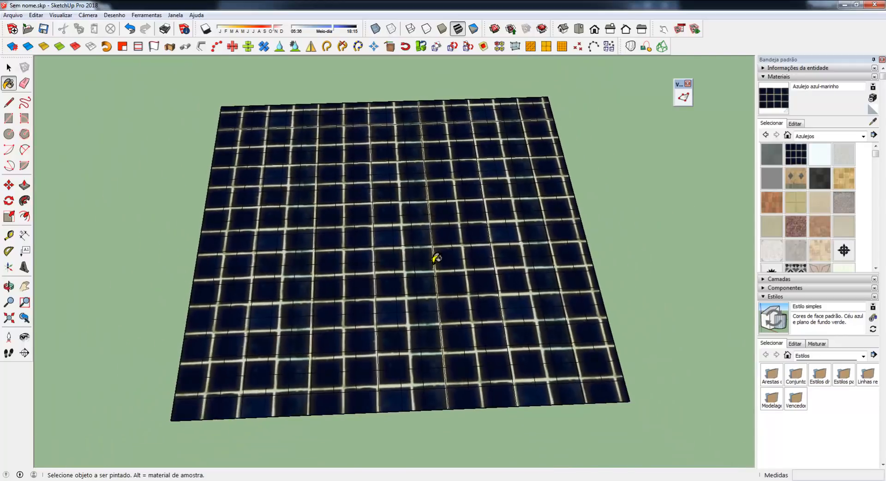
Start vertex editing, select the tiled grid's front corner vertex farthest from the sphere and set the soft selection radius to 0.5 m
key("o")
key("space")
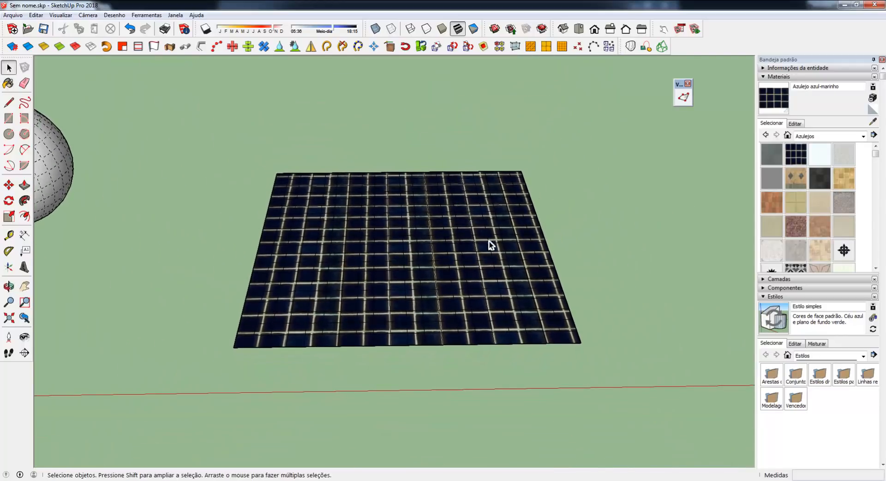
left_click(687, 102)
middle_click_drag(483, 177, 468, 203)
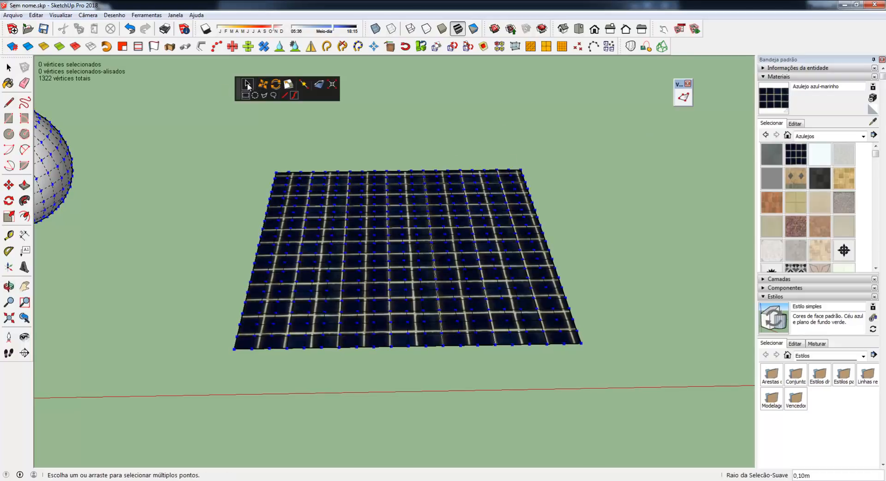
left_click(581, 342)
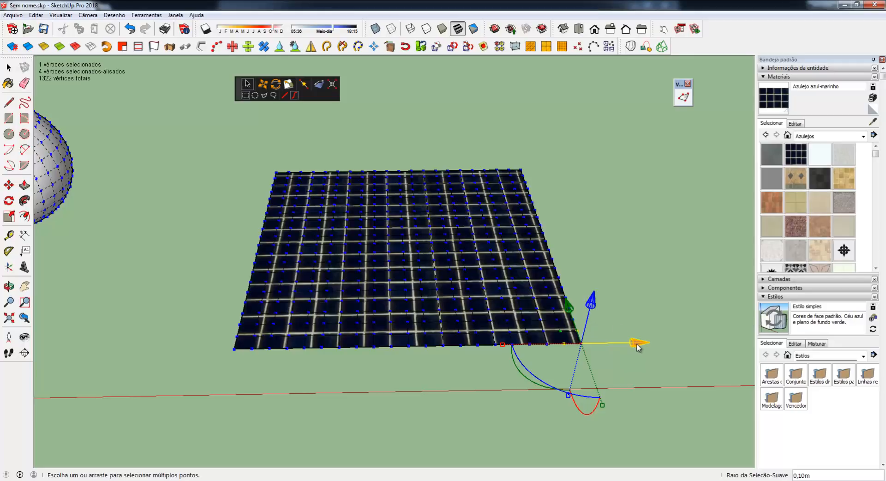
type("0,5")
key("Return")
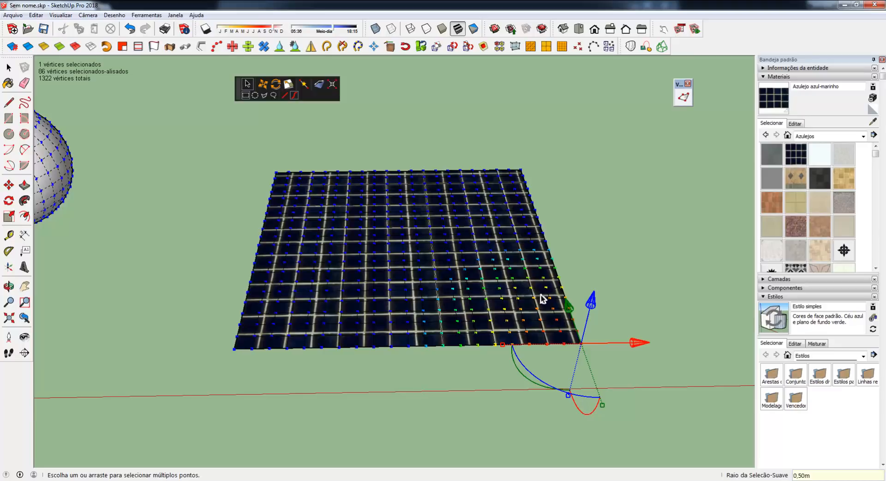
Try raising the selected corner about 0.20 m along the blue axis, inspect the tile texture from above and undo the move
left_click_drag(592, 305, 485, 262)
middle_click_drag(485, 258, 550, 400)
middle_click_drag(507, 296, 582, 265)
scroll(475, 269, "up", 2)
scroll(531, 157, "up", 1)
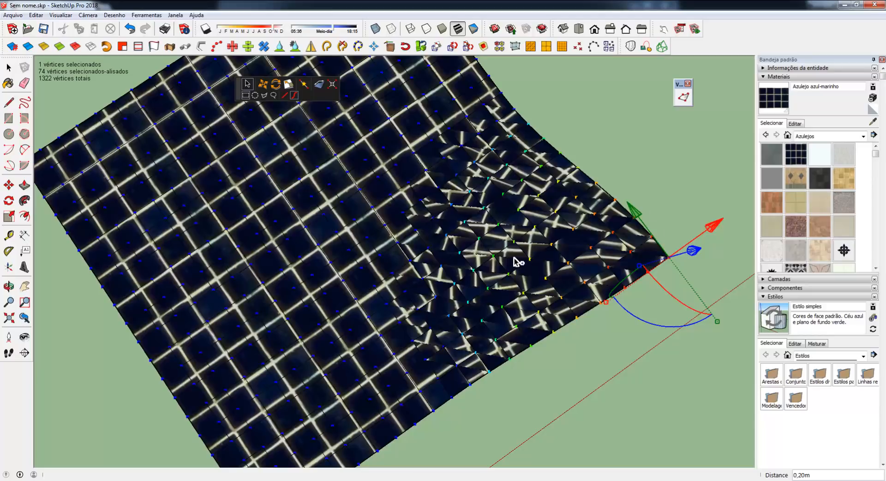
key("ctrl+z")
middle_click_drag(519, 308, 501, 241)
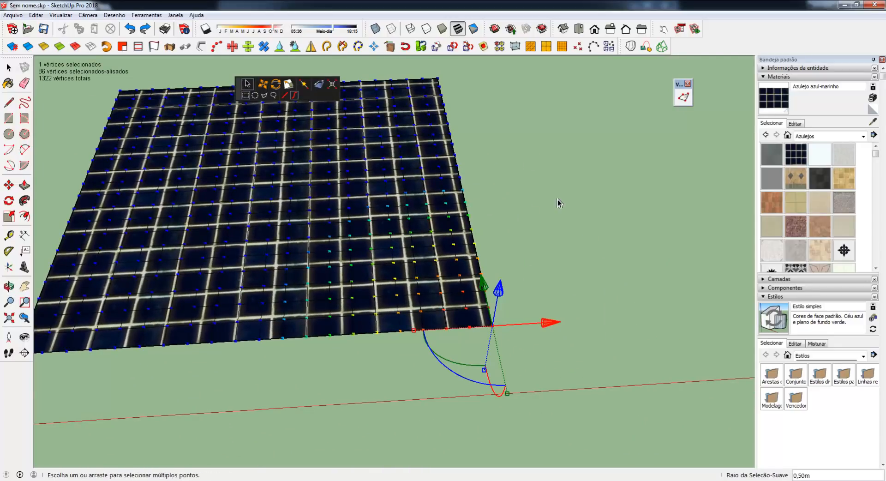
Turn on Fixar Mapeamento UV, raise the same corner about 0.22 m along the blue axis and inspect the tile texture
right_click(585, 142)
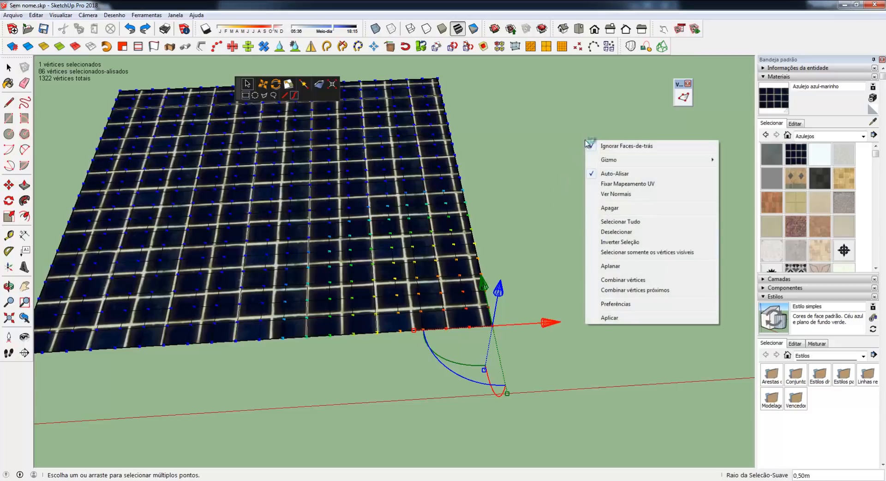
left_click(609, 184)
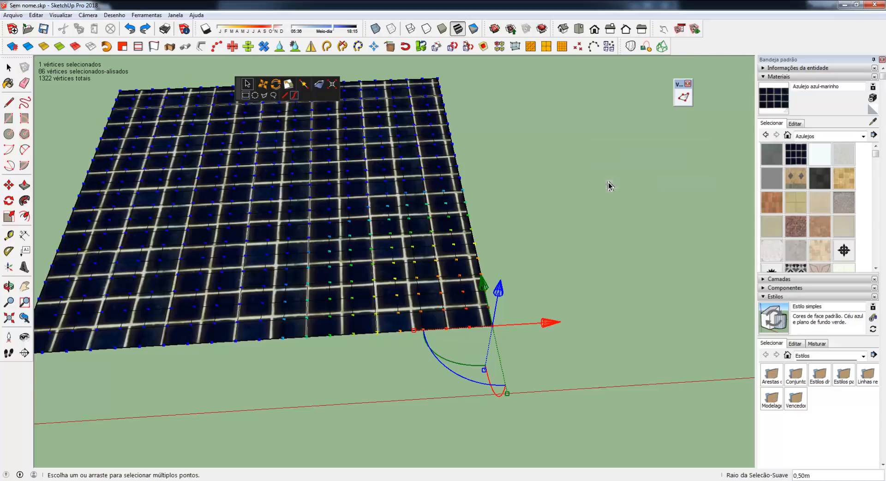
middle_click_drag(527, 301, 560, 243)
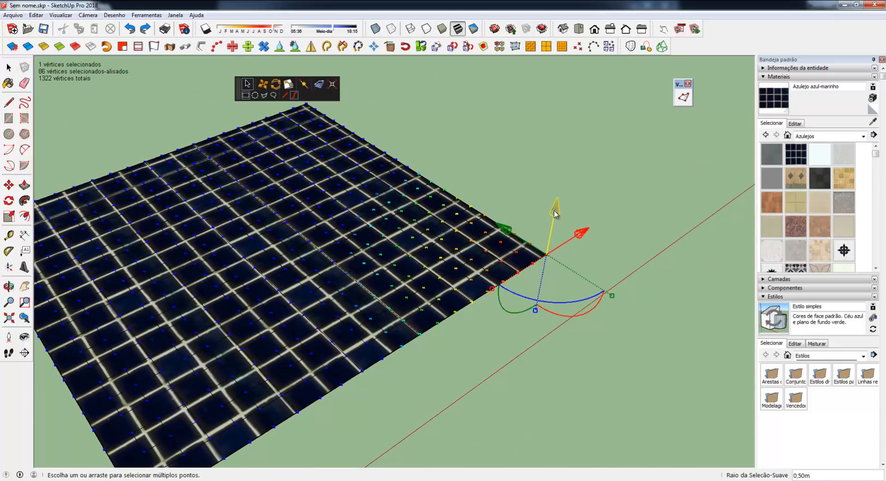
left_click_drag(551, 210, 579, 122)
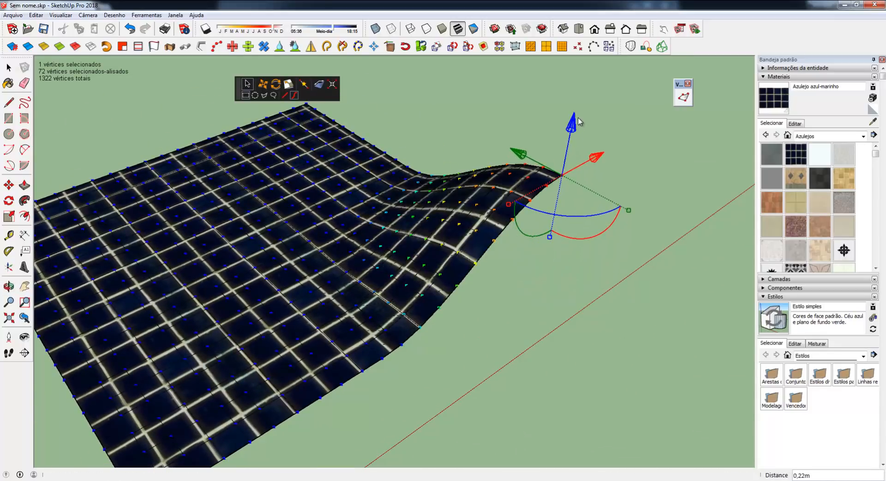
middle_click_drag(392, 320, 425, 472)
middle_click_drag(443, 296, 526, 155)
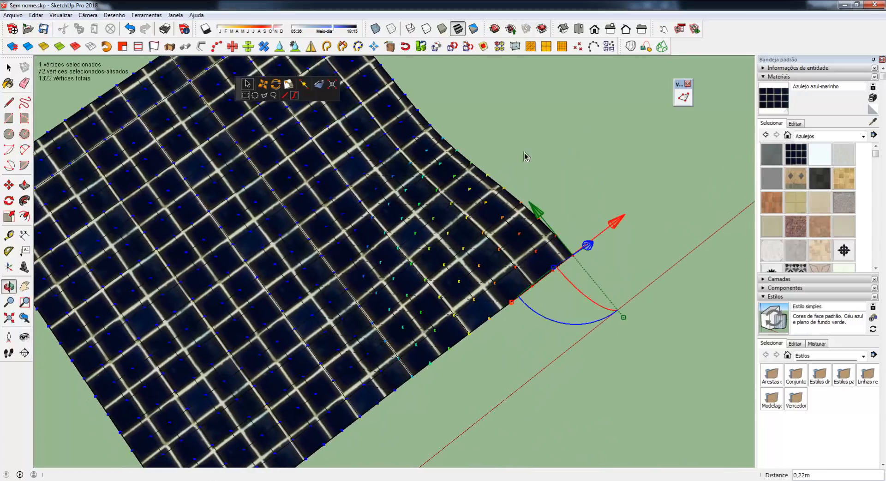
scroll(374, 317, "down", 3)
middle_click_drag(478, 312, 555, 322)
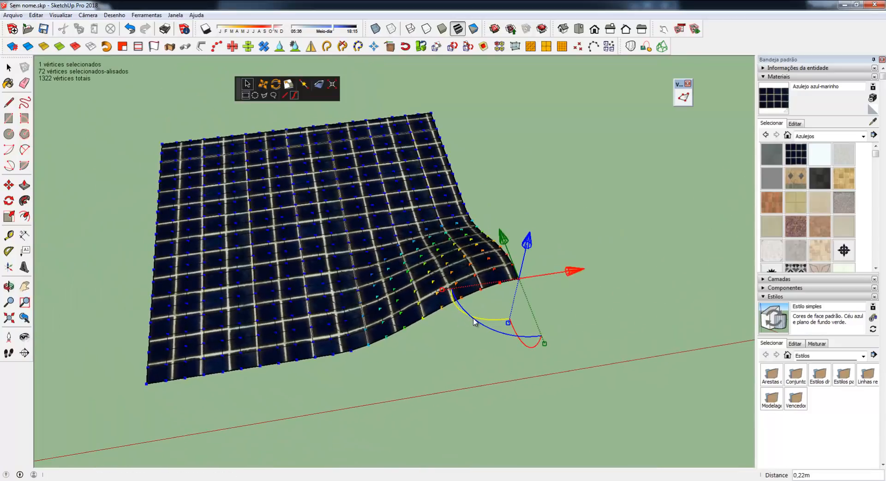
Rotate the raised corner about the green axis, scale it by about 1.70 with the gizmo and leave vertex editing
left_click_drag(482, 324, 560, 342)
middle_click_drag(516, 340, 598, 305)
left_click_drag(595, 324, 553, 357)
middle_click_drag(554, 357, 700, 237)
middle_click_drag(444, 236, 310, 286)
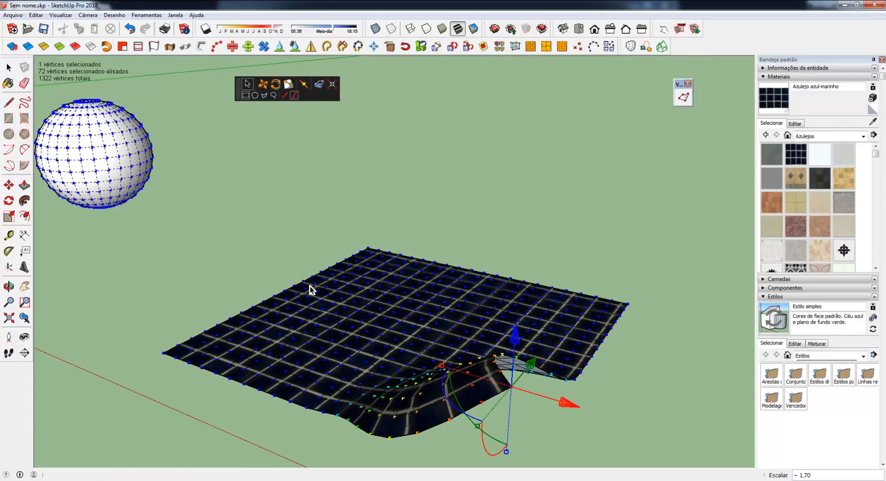
scroll(583, 208, "down", 4)
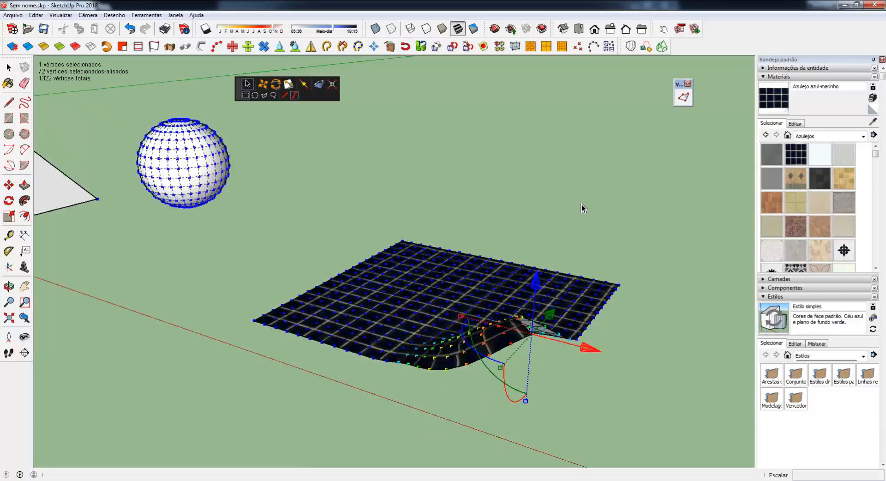
key("space")
scroll(569, 299, "down", 4)
middle_click_drag(570, 299, 577, 319)
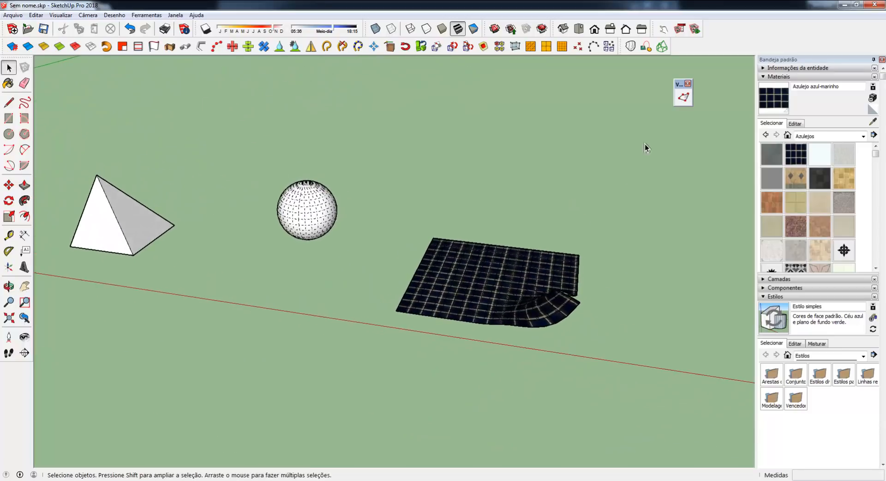
Restart vertex editing, select all vertices (Selecionar Tudo) and check which objects across the model are included
left_click(682, 96)
middle_click_drag(430, 237, 507, 174)
right_click(507, 174)
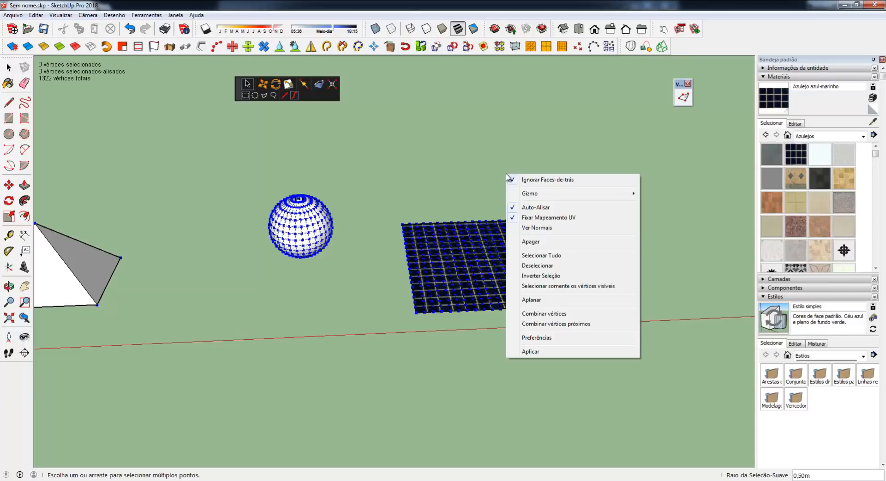
left_click(538, 256)
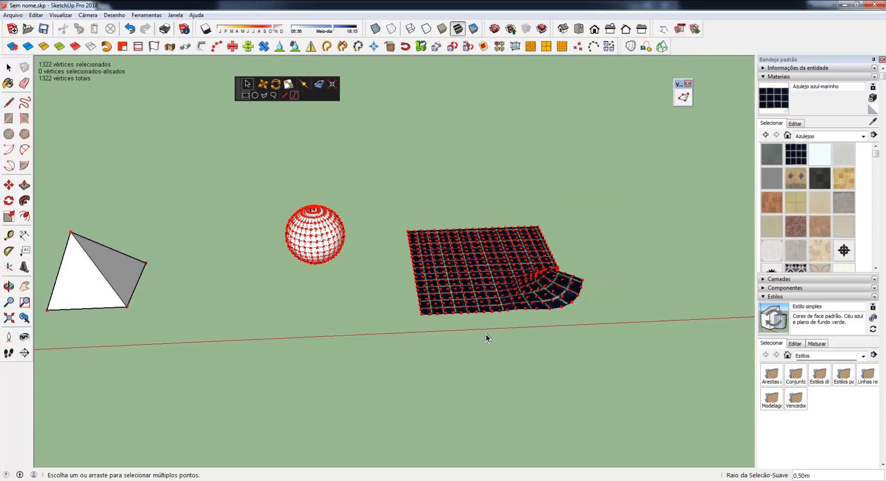
scroll(420, 305, "down", 5)
scroll(311, 309, "down", 3)
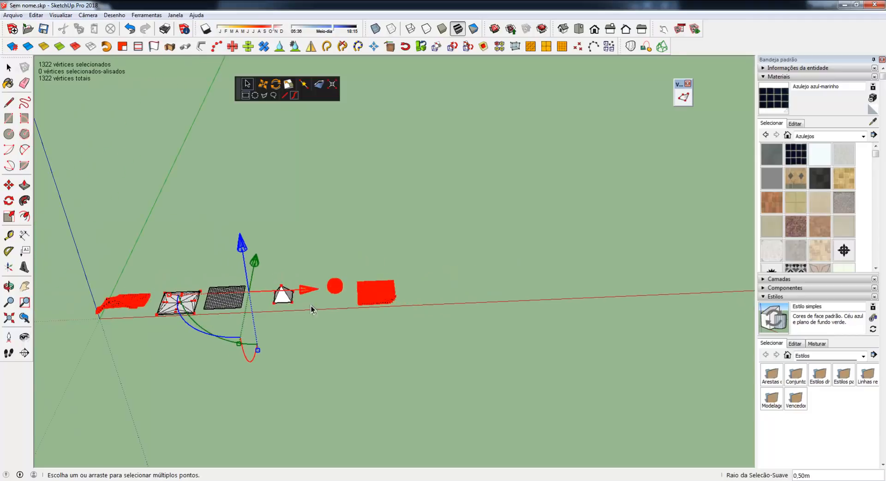
scroll(380, 298, "up", 6)
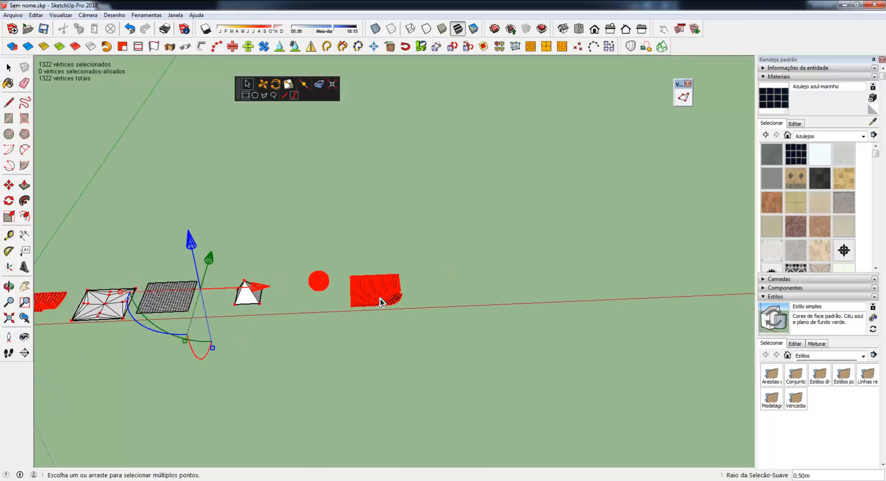
scroll(380, 298, "up", 4)
middle_click_drag(381, 299, 370, 310)
Leave vertex editing, make the whole blue-tiled grid a group and open that group for editing
key("space")
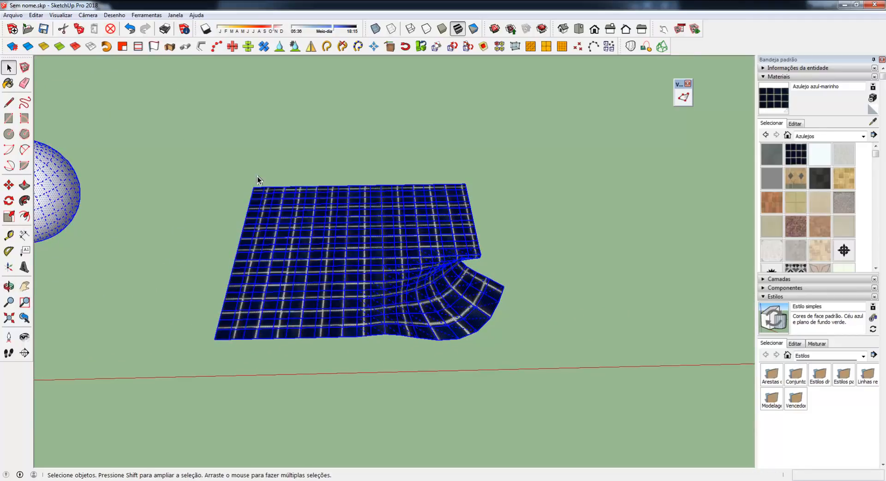
left_click(231, 171)
left_click_drag(217, 151, 564, 418)
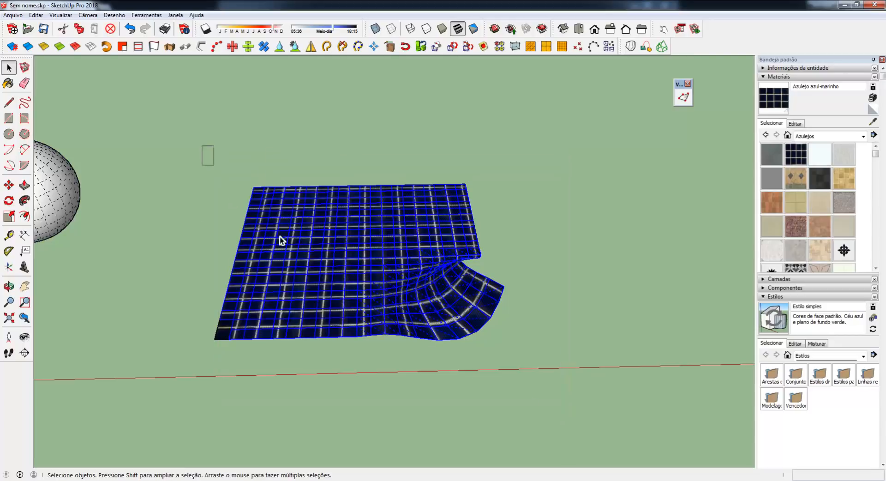
left_click_drag(202, 146, 534, 375)
right_click(276, 209)
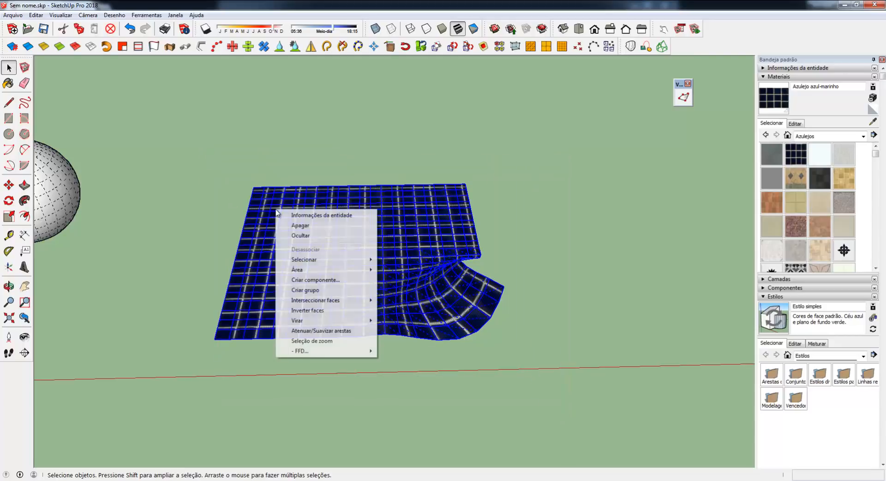
left_click(311, 291)
double_click(332, 275)
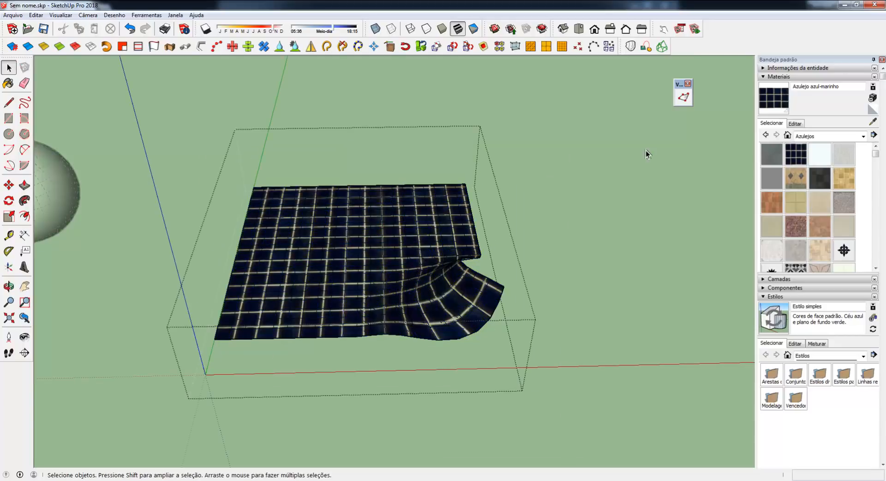
Start vertex editing inside the grid's group, select all its vertices (Selecionar Tudo) and clear the selection with Deselecionar
left_click(683, 97)
right_click(581, 125)
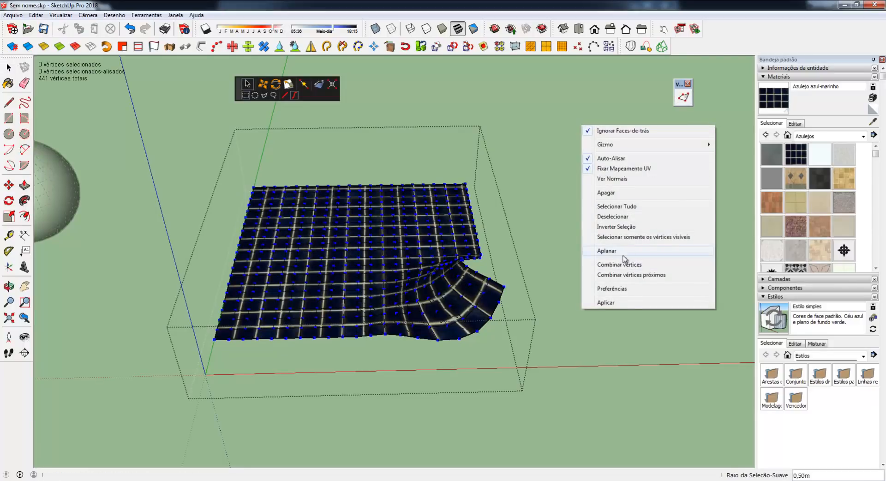
left_click(620, 207)
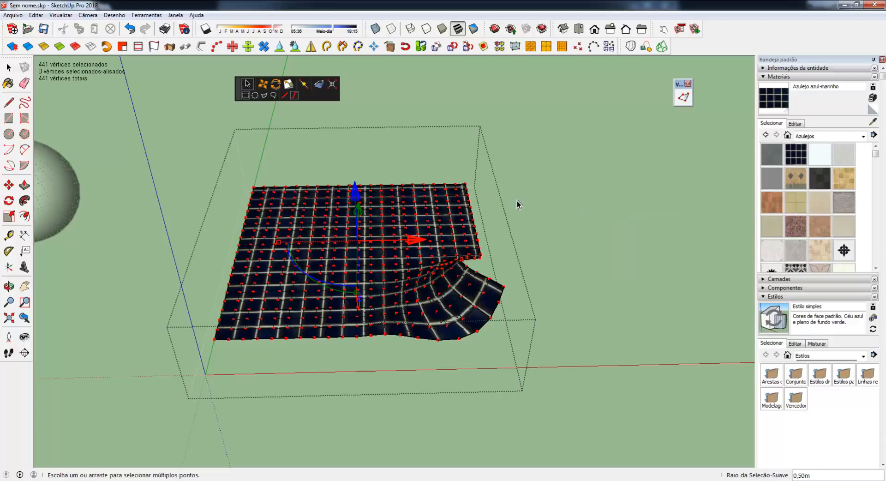
right_click(501, 210)
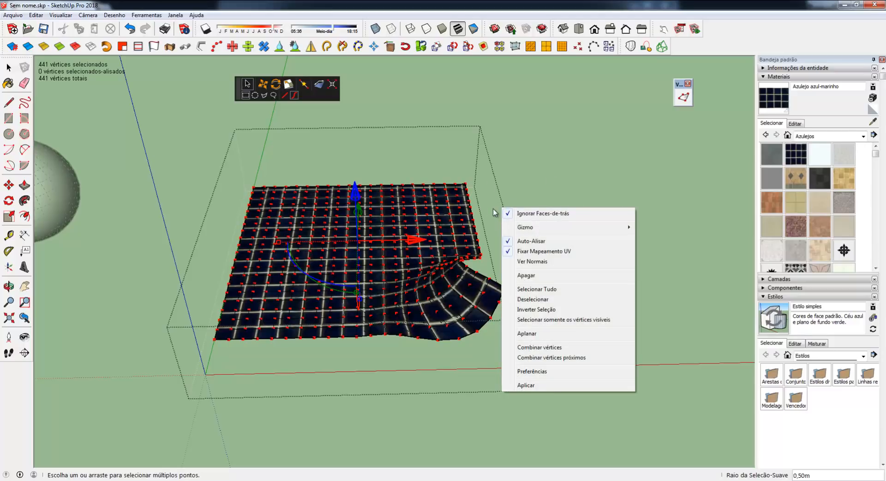
left_click(531, 300)
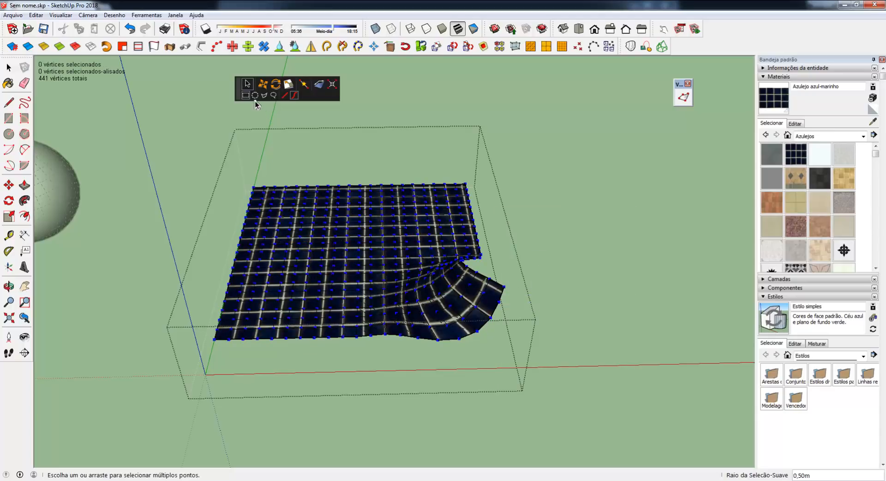
Select a small block of vertices at the grid's back-left corner and invert the selection (Inverter Seleção)
left_click_drag(230, 164, 373, 275)
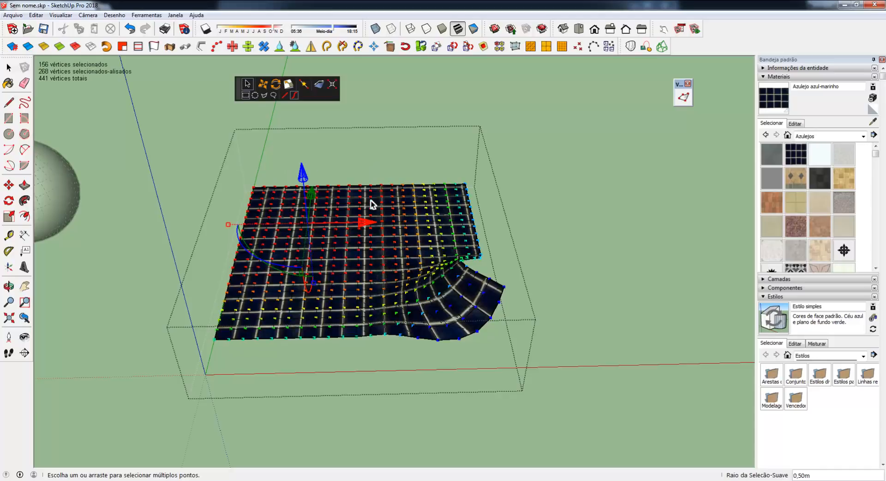
left_click_drag(228, 166, 298, 226)
right_click(501, 258)
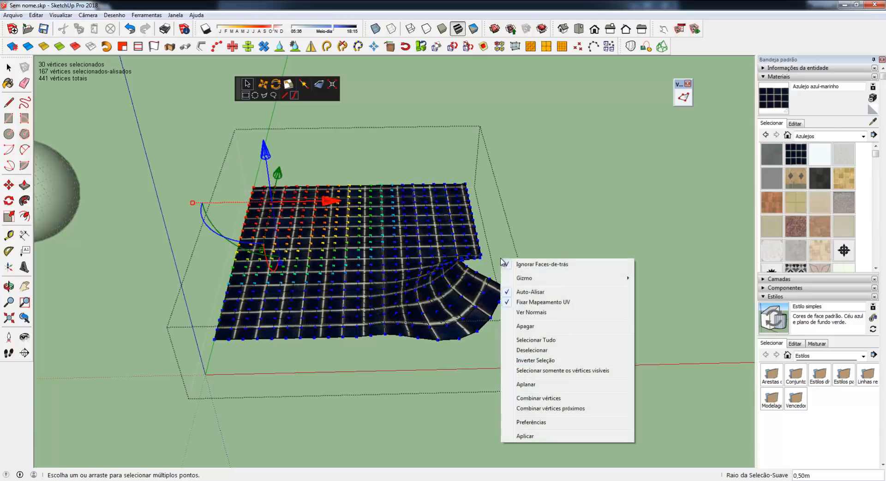
left_click(536, 361)
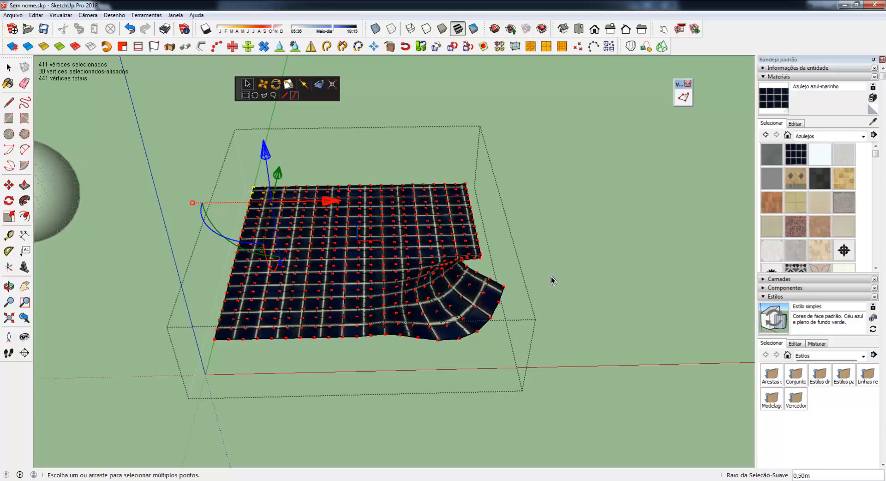
Try deleting a block of vertices at the grid's back-left corner with Apagar, and undo the deletion
right_click(510, 244)
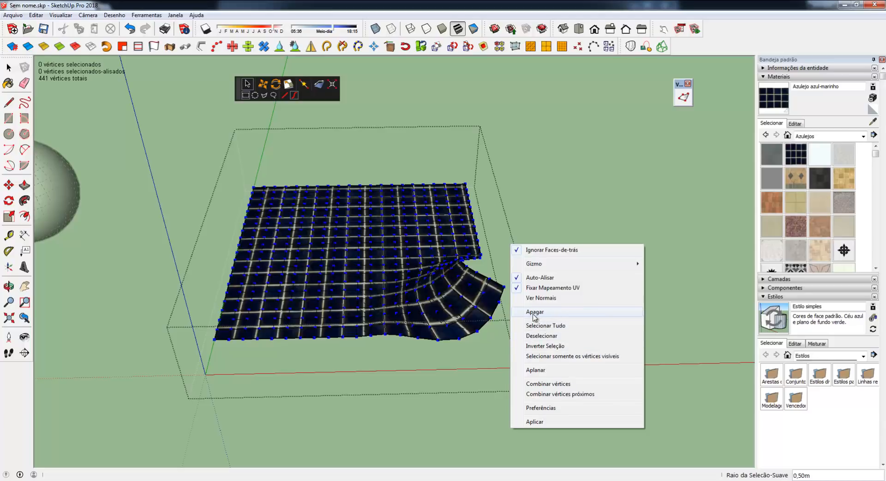
left_click(260, 107)
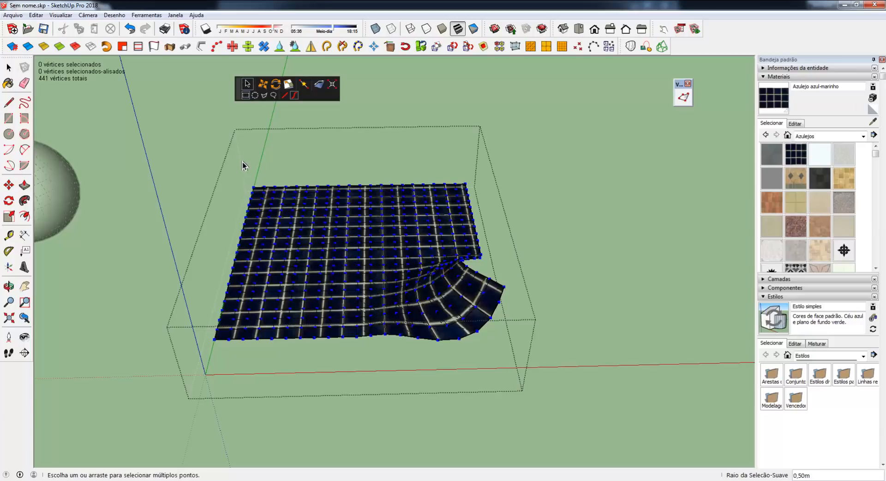
left_click_drag(245, 166, 325, 247)
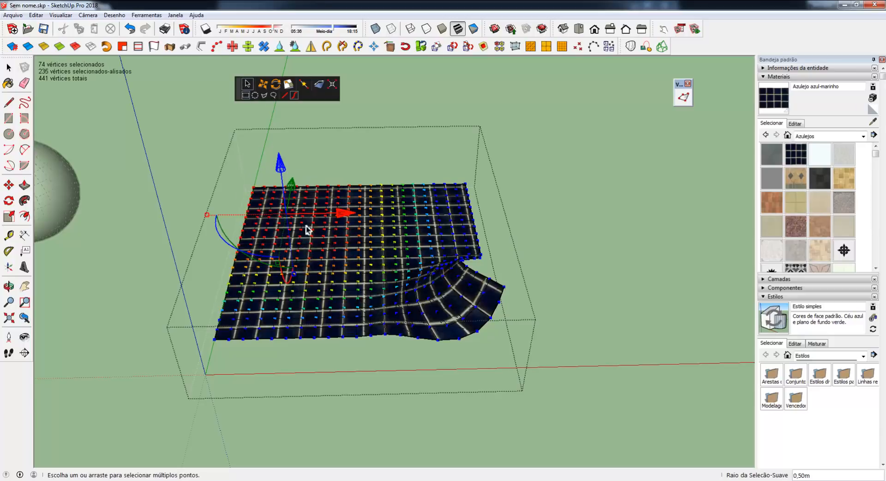
right_click(501, 212)
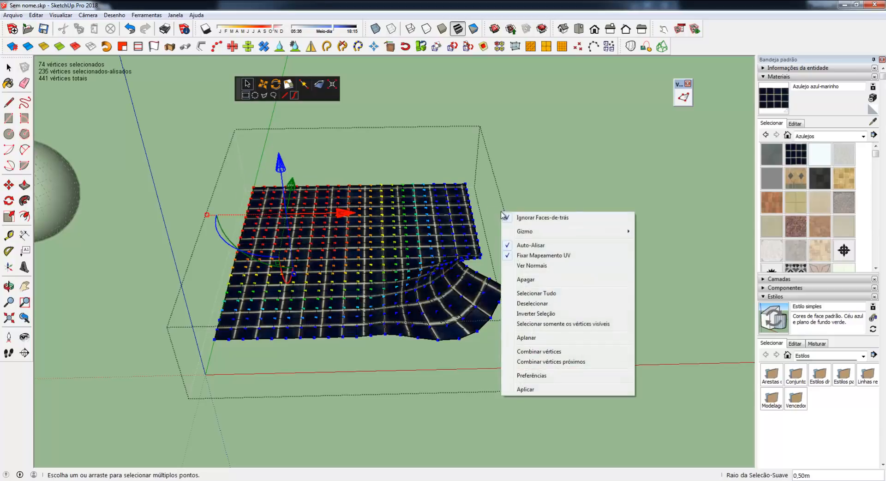
left_click(535, 281)
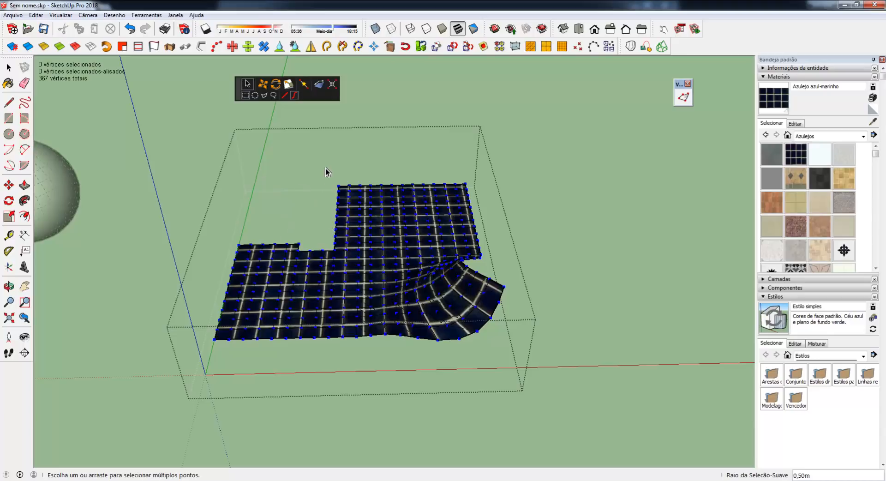
key("ctrl+z")
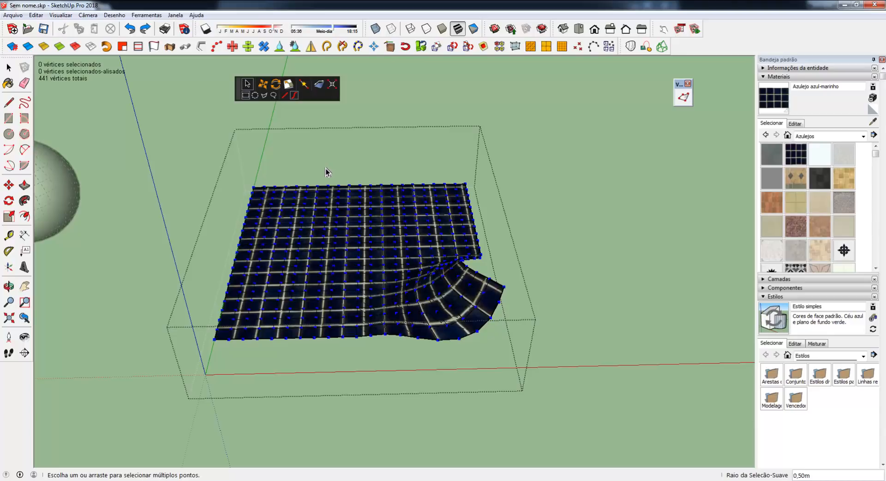